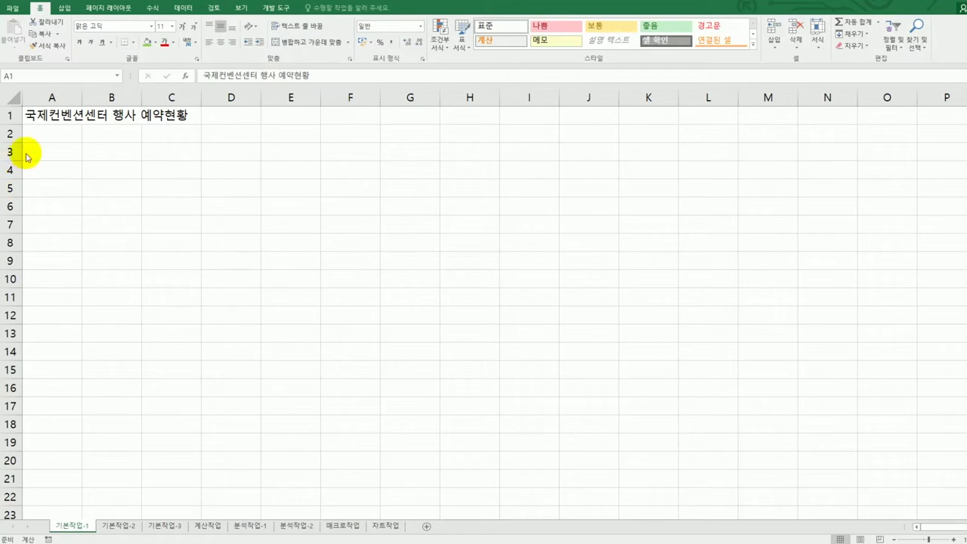
# Enter the date 2022-09-03 in cell C4 of the 기본작업-1 sheet.
pyautogui.click(48, 152)
pyautogui.moveTo(47, 151); pyautogui.dragTo(380, 323)
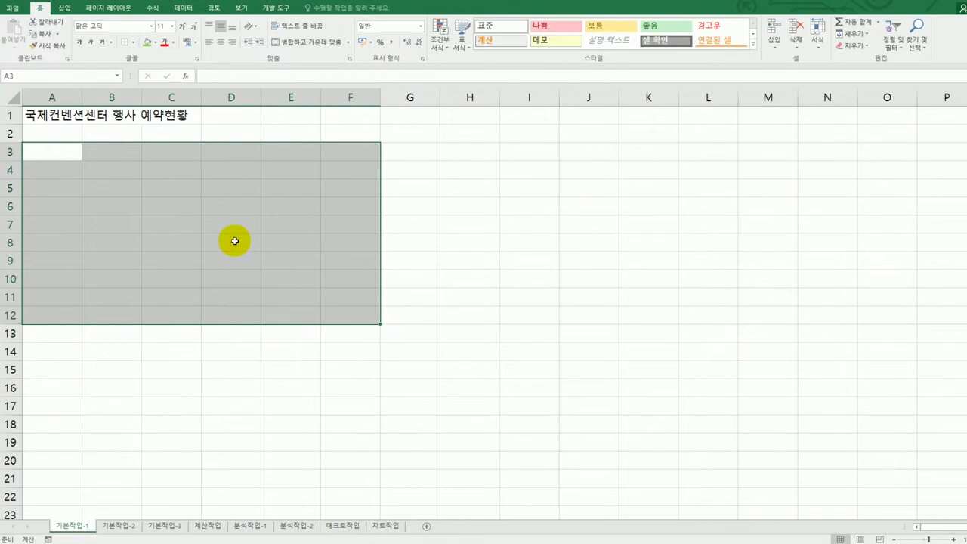
pyautogui.click(169, 174)
pyautogui.moveTo(170, 199); pyautogui.dragTo(174, 319)
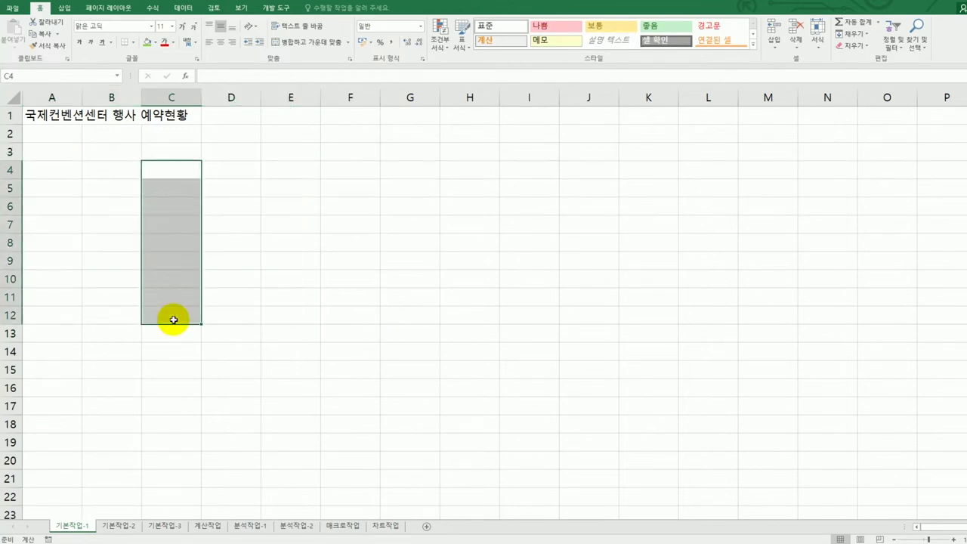
pyautogui.write('2022')
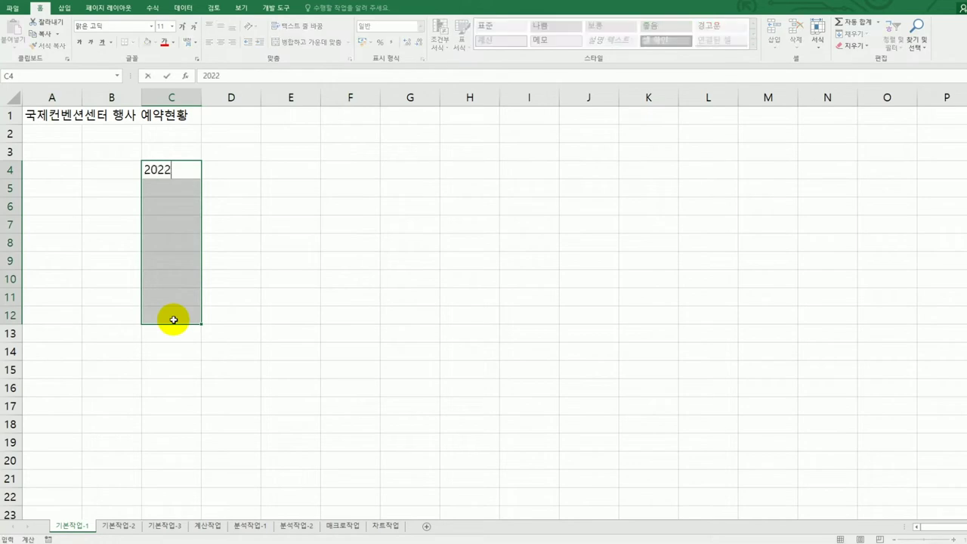
pyautogui.write('-09-03')
pyautogui.press('Return')
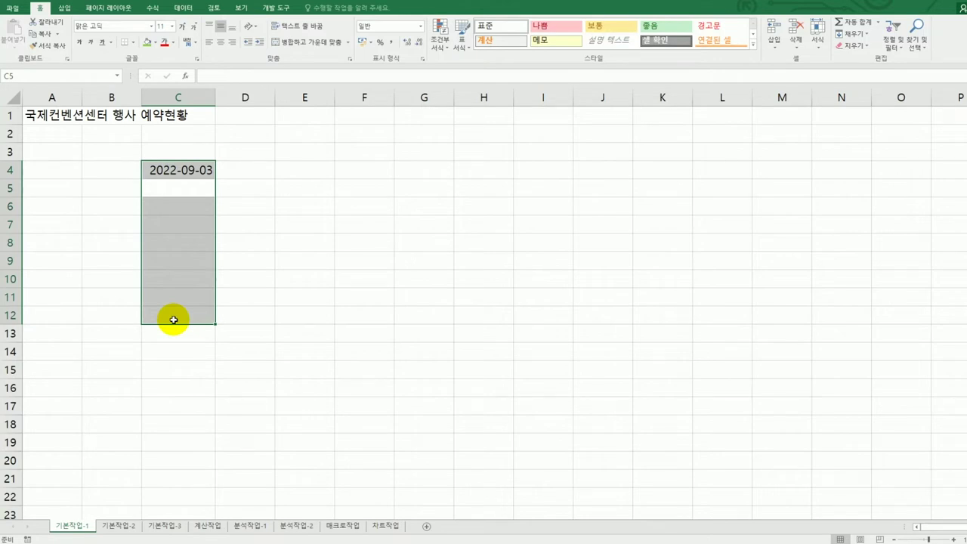
pyautogui.click(174, 320)
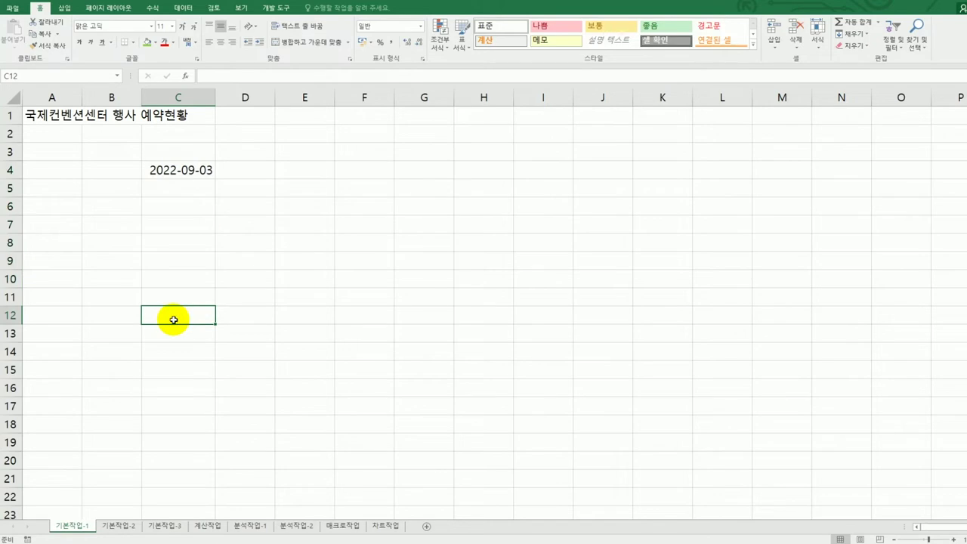
# On the 기본작업-2 sheet, insert the special character ◈ at the start of the title in A1.
pyautogui.click(133, 527)
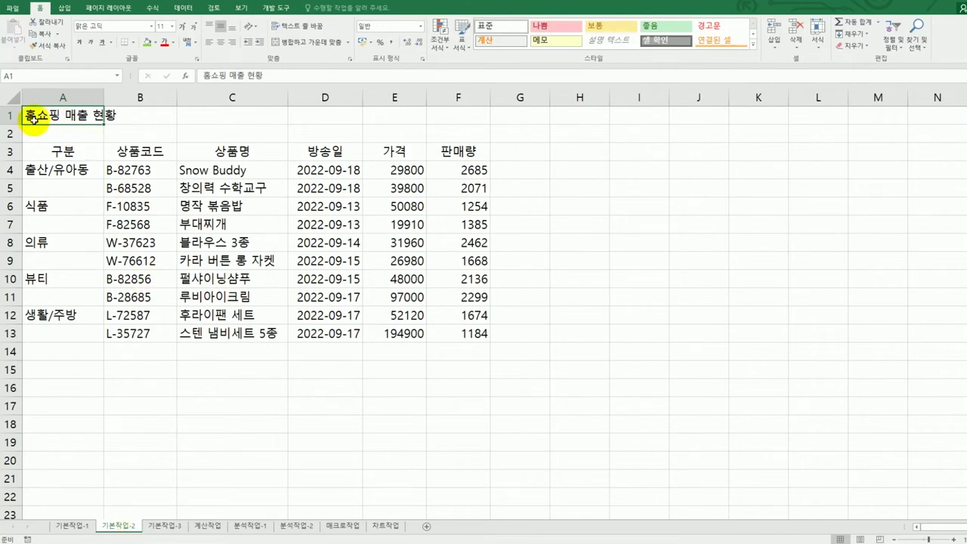
pyautogui.doubleClick(18, 114)
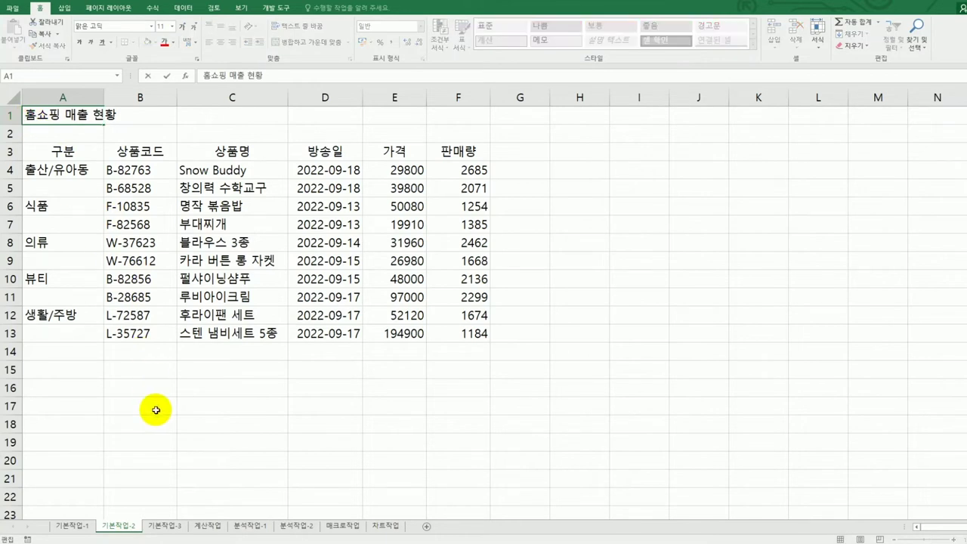
pyautogui.write('ㅁ')
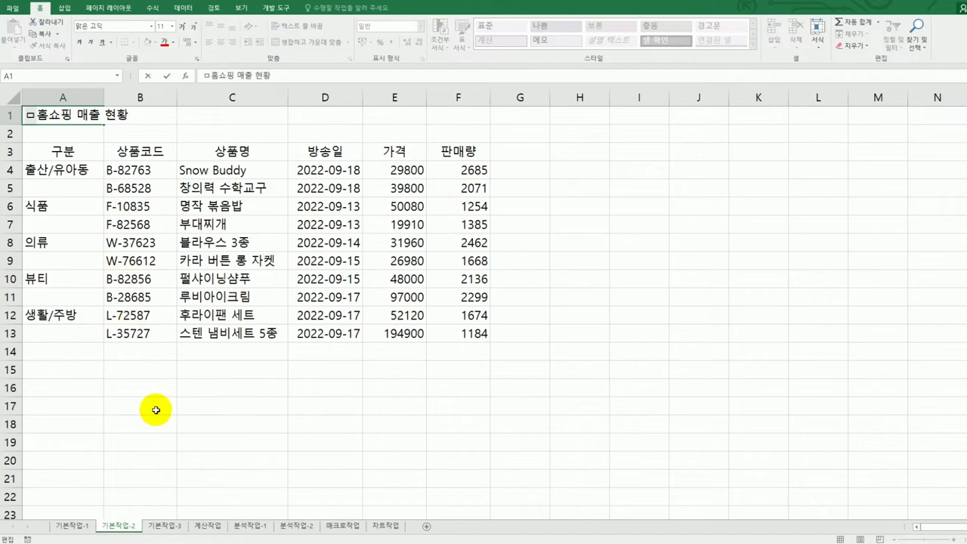
pyautogui.press('Hangul_Hanja')
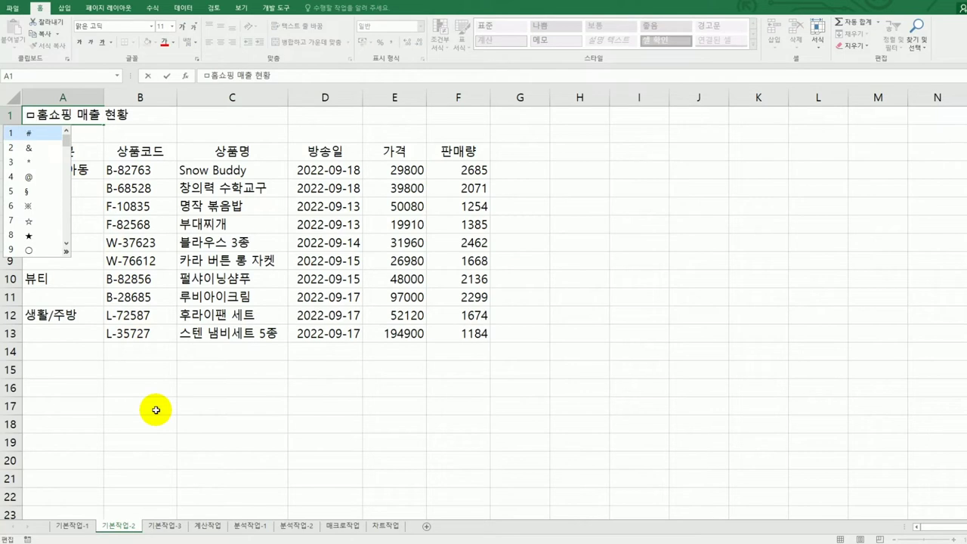
pyautogui.click(66, 251)
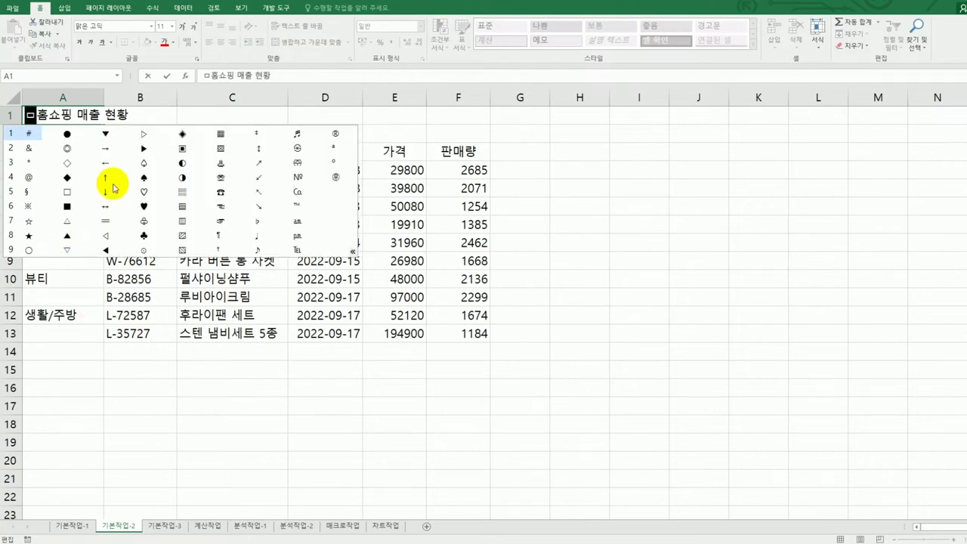
pyautogui.click(181, 133)
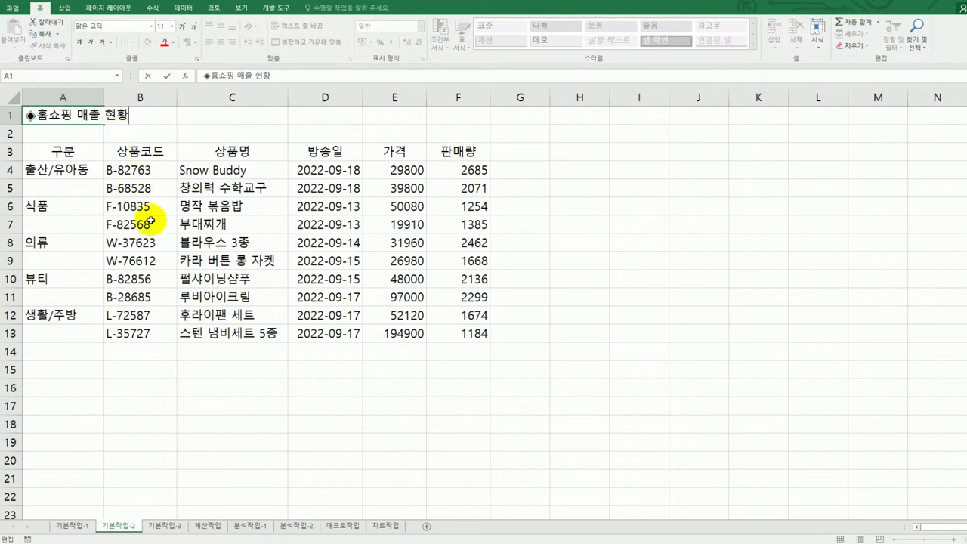
# Add the special character ◈ at the end of the A1 title and commit the cell.
pyautogui.write('ㅁ')
pyautogui.press('Hangul_Hanja')
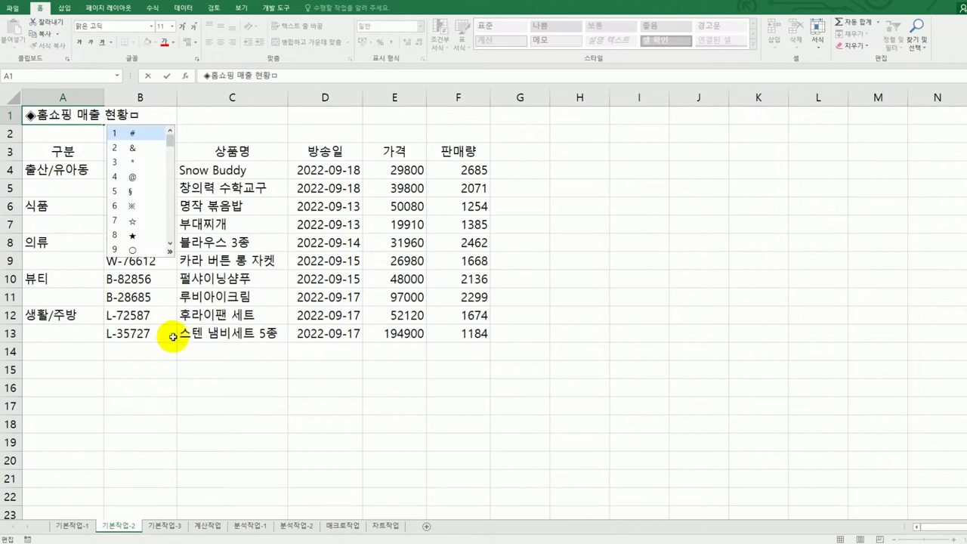
pyautogui.click(170, 253)
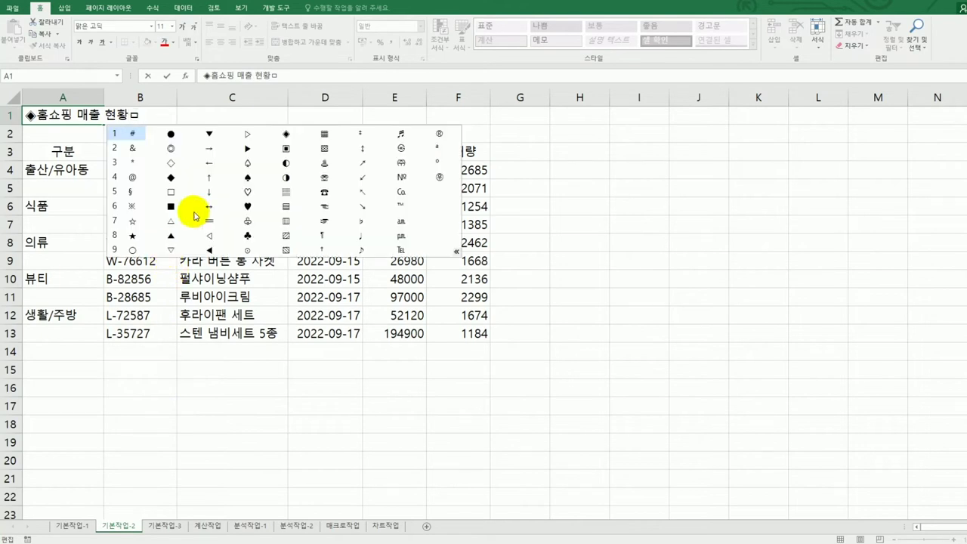
pyautogui.click(283, 134)
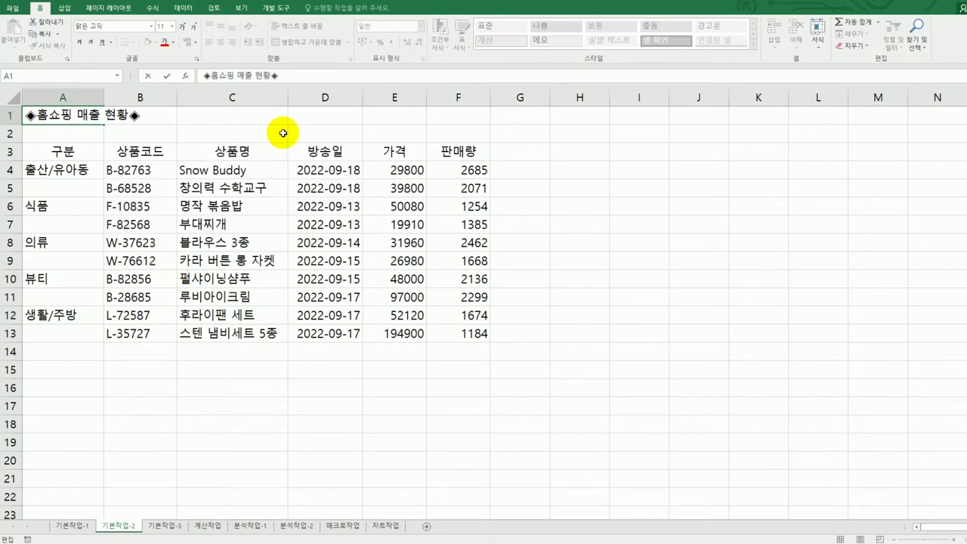
pyautogui.press('Return')
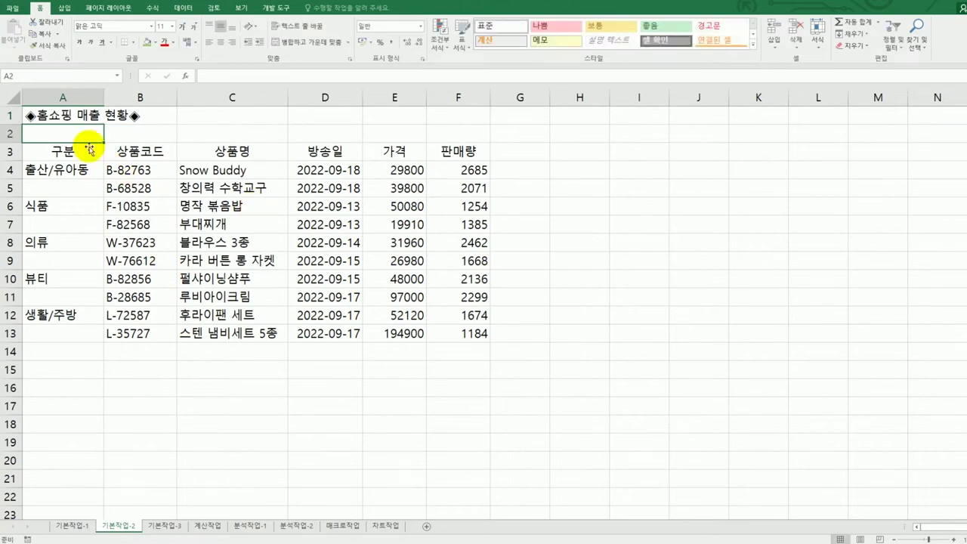
# Merge and center the title across A1:F1 and apply the 강조색6 cell style.
pyautogui.click(75, 115)
pyautogui.moveTo(75, 116); pyautogui.dragTo(430, 111)
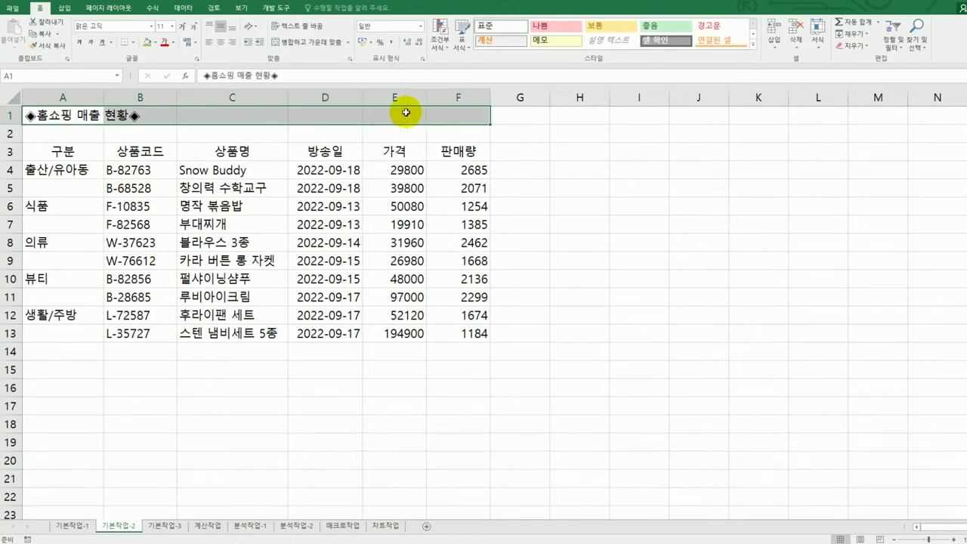
pyautogui.click(312, 51)
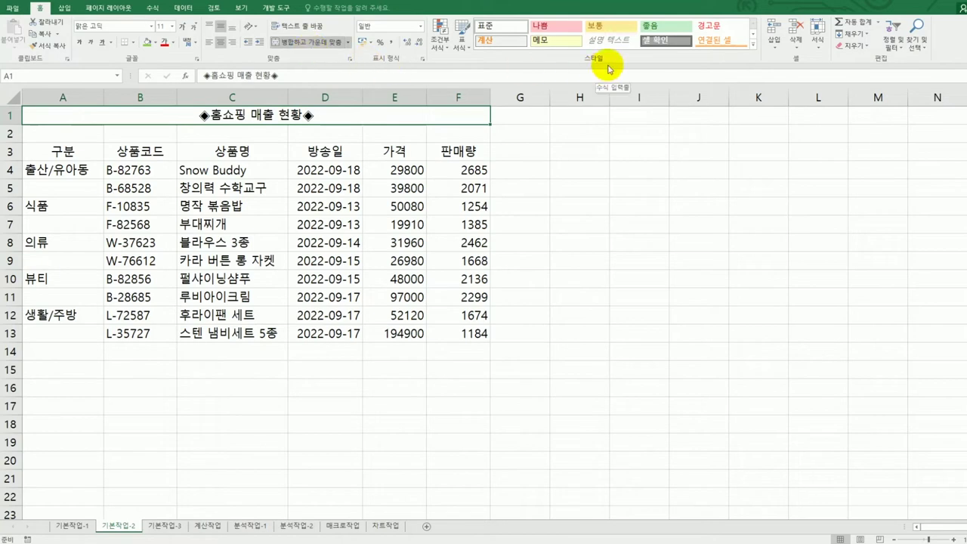
pyautogui.click(754, 47)
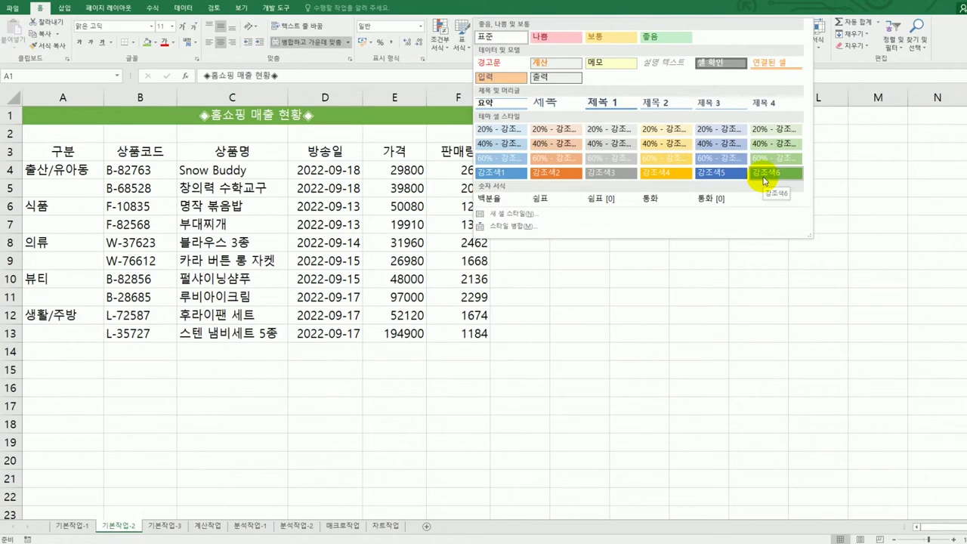
pyautogui.click(763, 179)
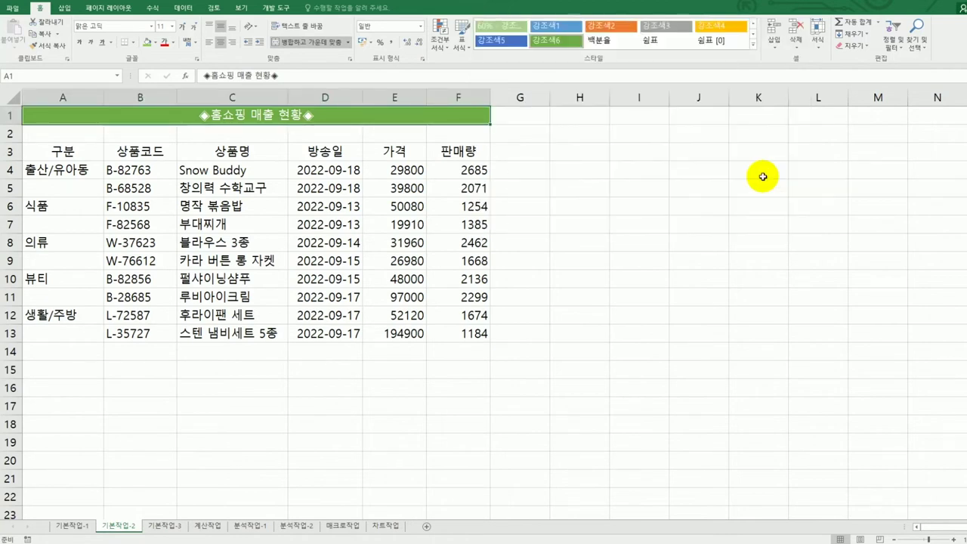
# Format the title in A1 with the HY견고딕 font, size 17 and a double underline.
pyautogui.click(151, 27)
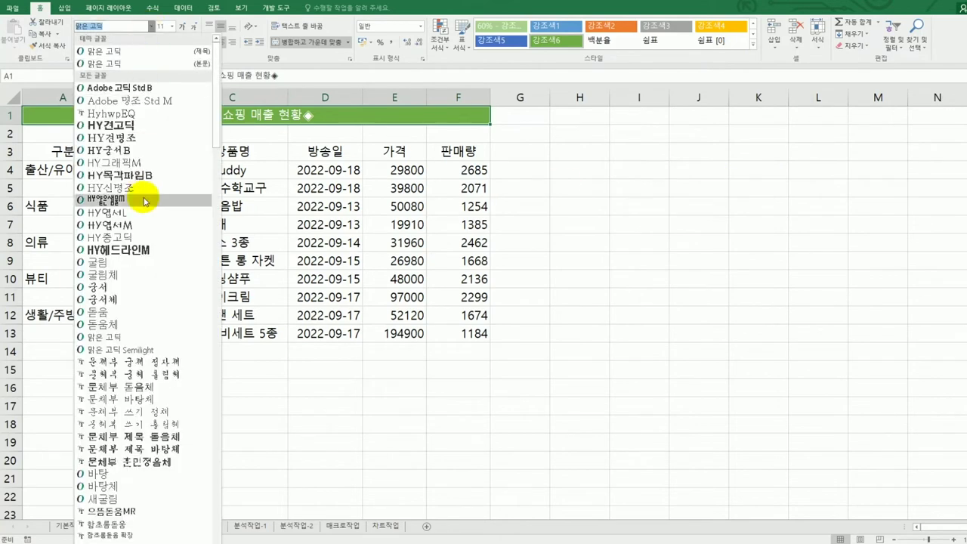
pyautogui.click(134, 125)
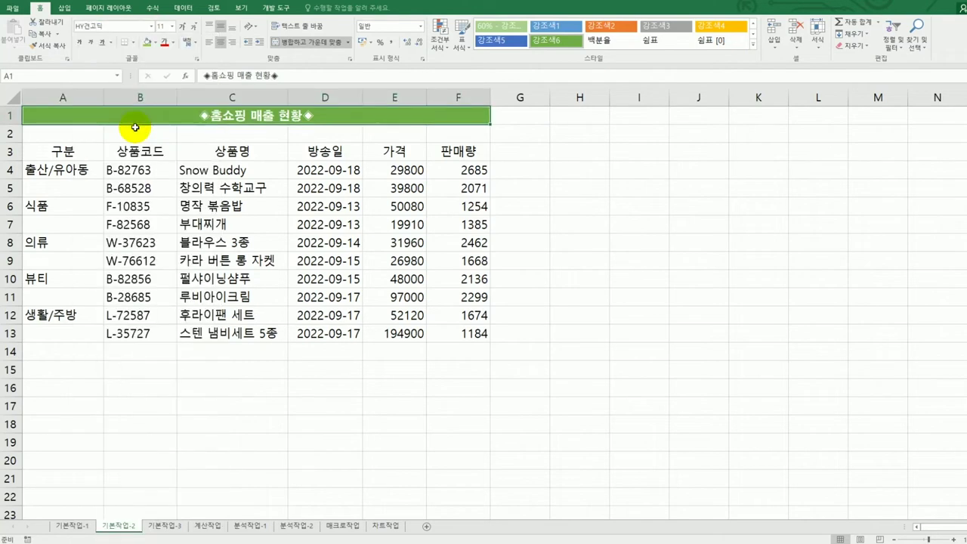
pyautogui.click(161, 26)
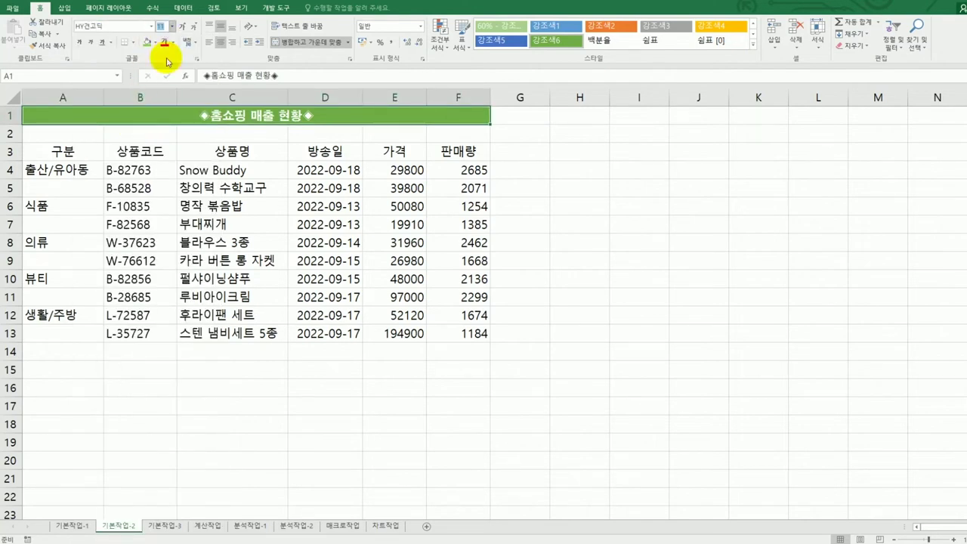
pyautogui.write('17')
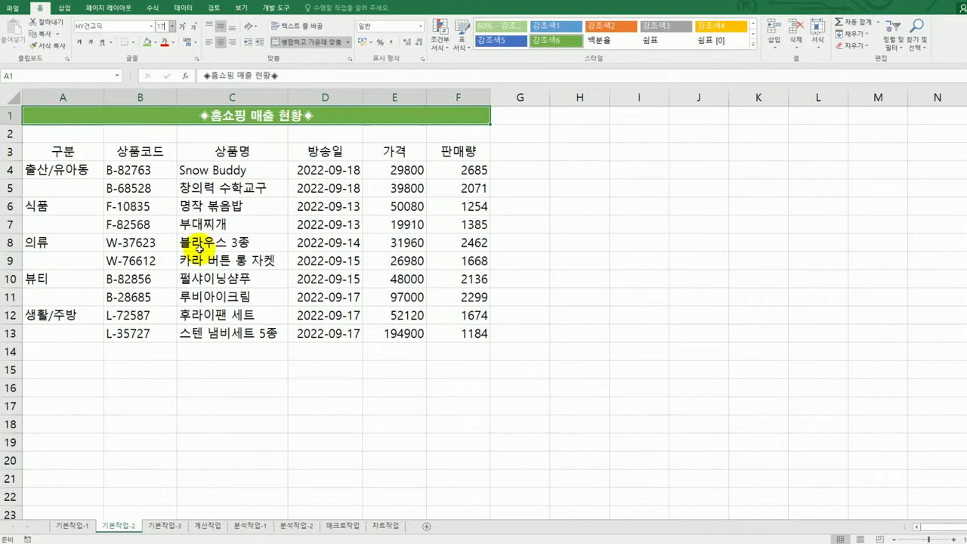
pyautogui.press('Return')
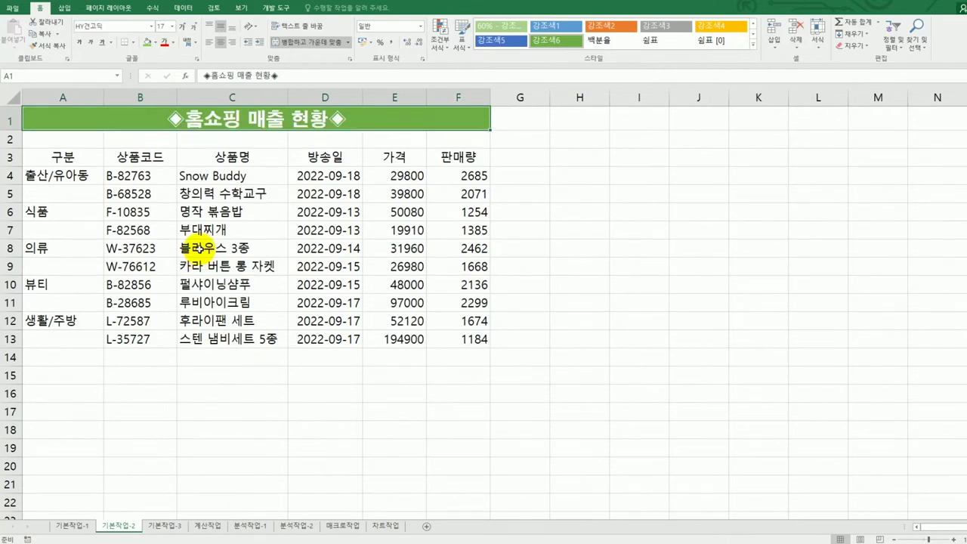
pyautogui.click(112, 43)
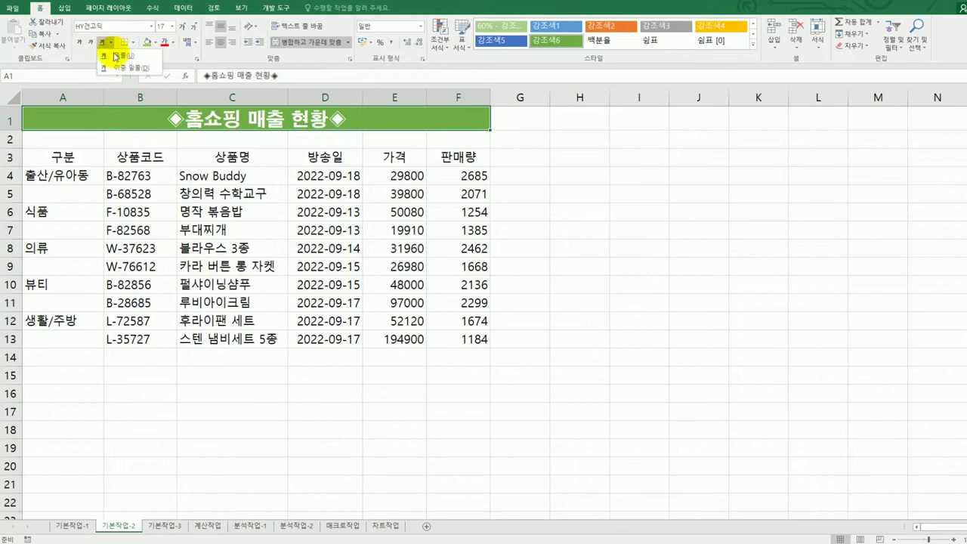
pyautogui.click(115, 67)
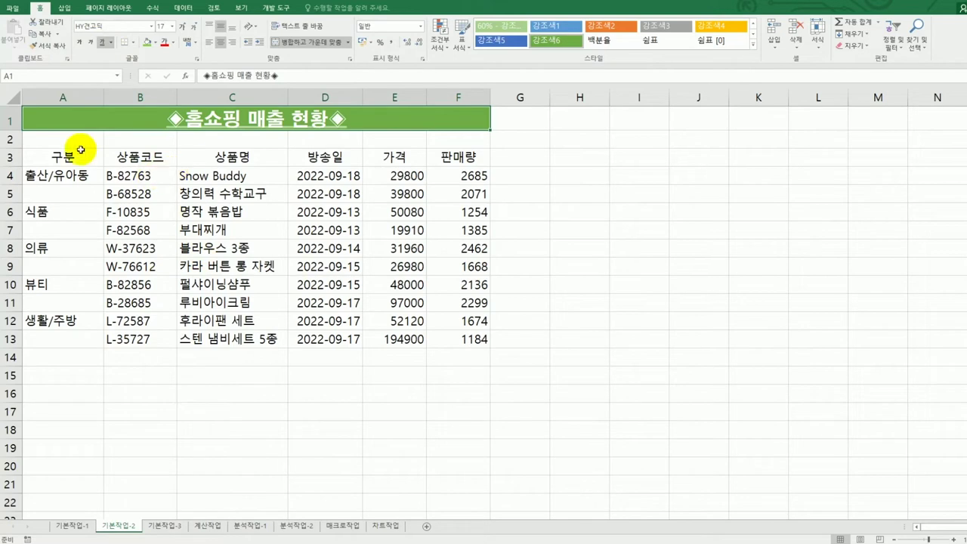
# Set the height of row 1 to 28.
pyautogui.click(6, 121)
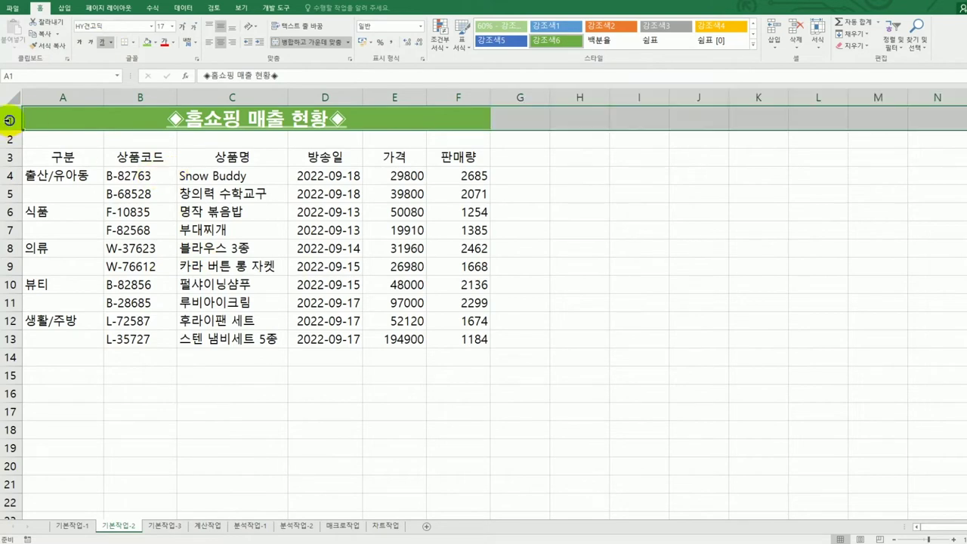
pyautogui.rightClick(7, 121)
pyautogui.click(76, 248)
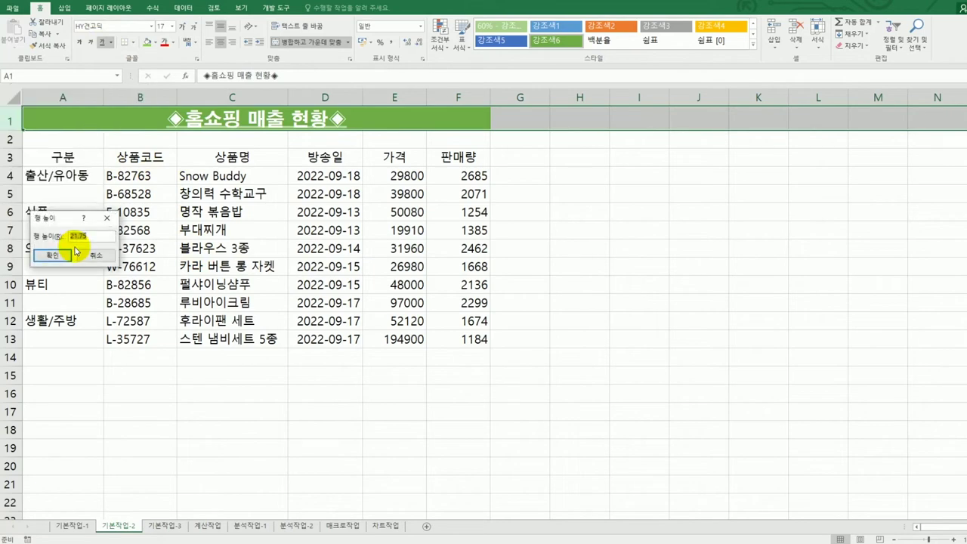
pyautogui.write('28')
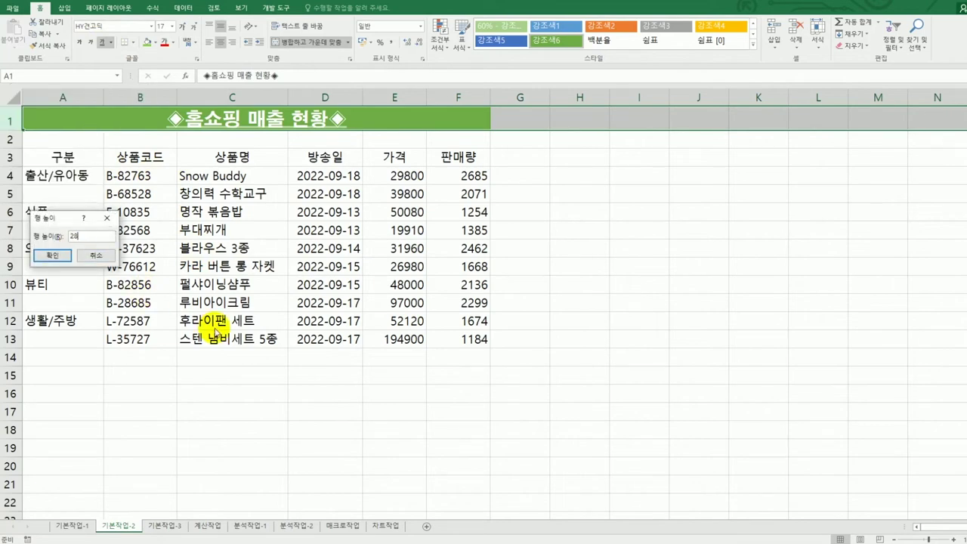
pyautogui.press('Return')
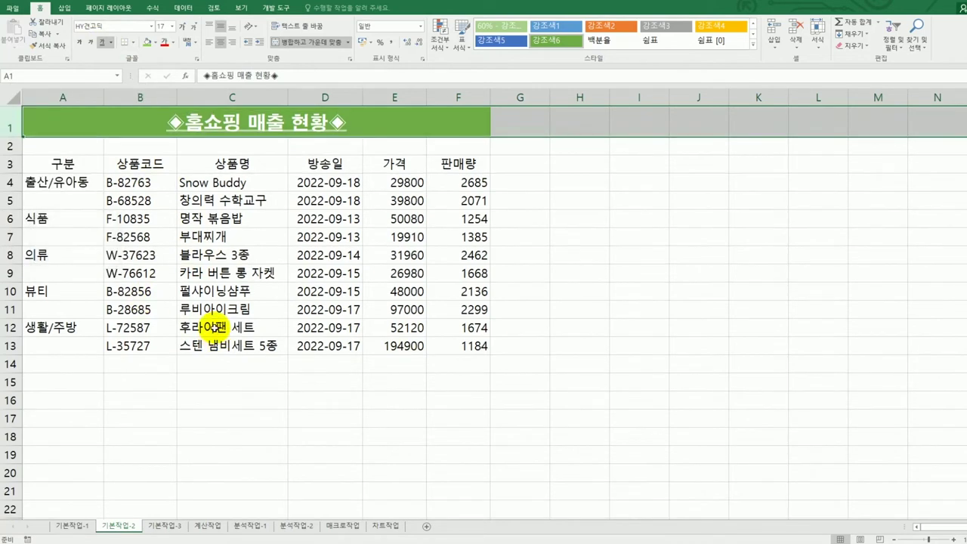
# Merge and center the category ranges A4:A5, A6:A7, A8:A9, A10:A11 and A12:A13.
pyautogui.click(514, 371)
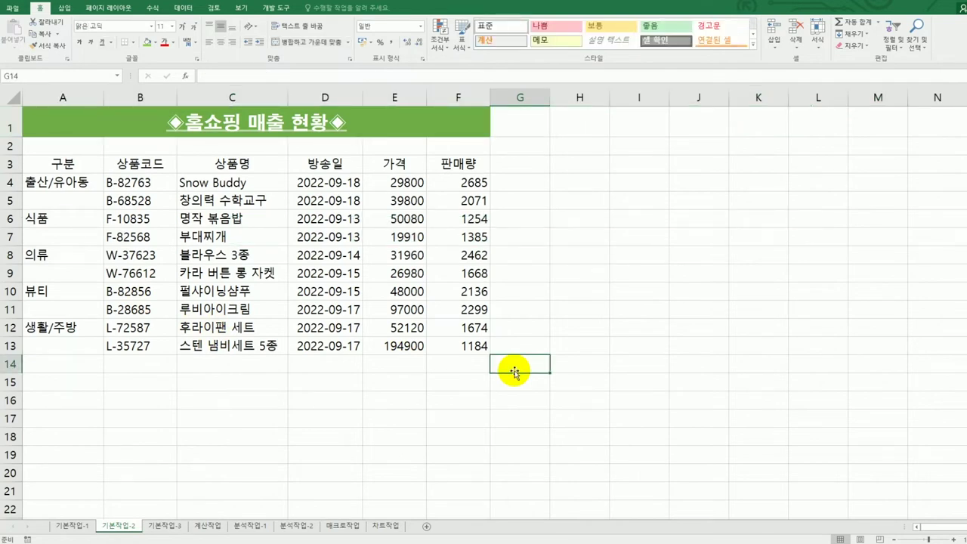
pyautogui.moveTo(47, 185); pyautogui.dragTo(71, 341)
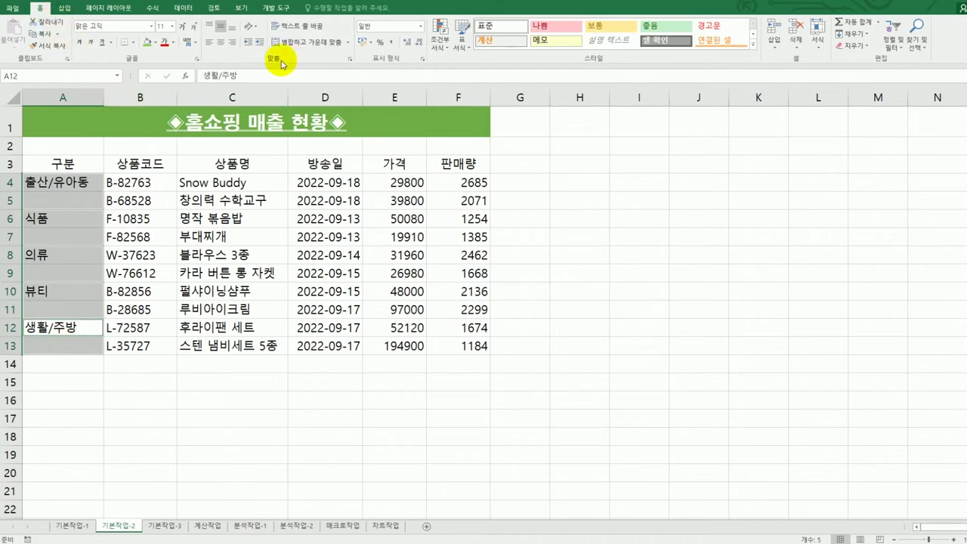
pyautogui.click(312, 45)
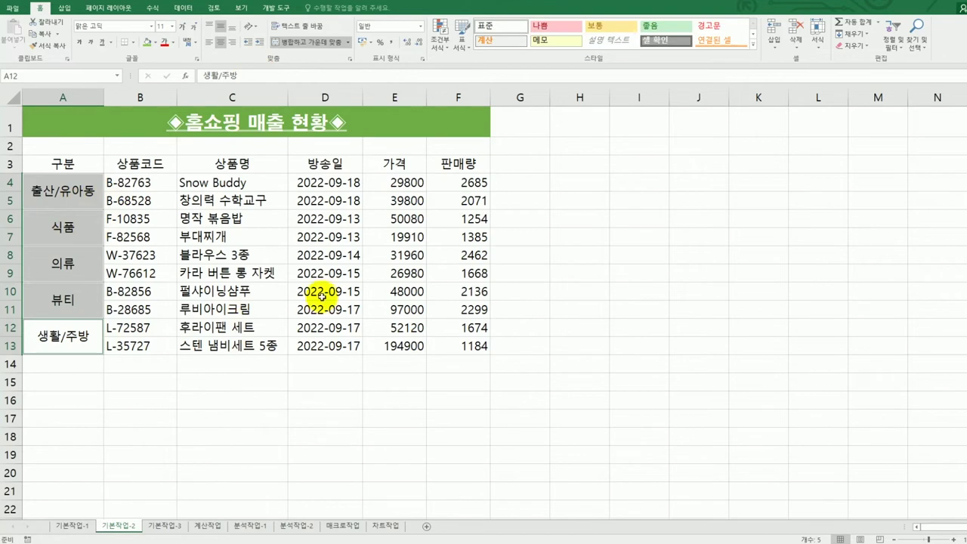
# Apply the comma style to the price and sales quantity values in E4:F13.
pyautogui.moveTo(396, 186); pyautogui.dragTo(400, 219)
pyautogui.moveTo(441, 270); pyautogui.dragTo(467, 348)
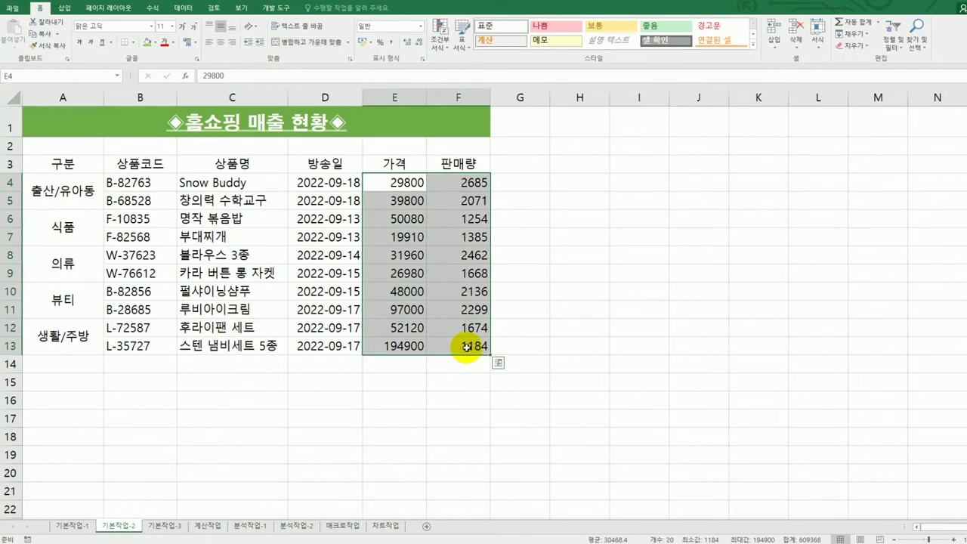
pyautogui.click(391, 42)
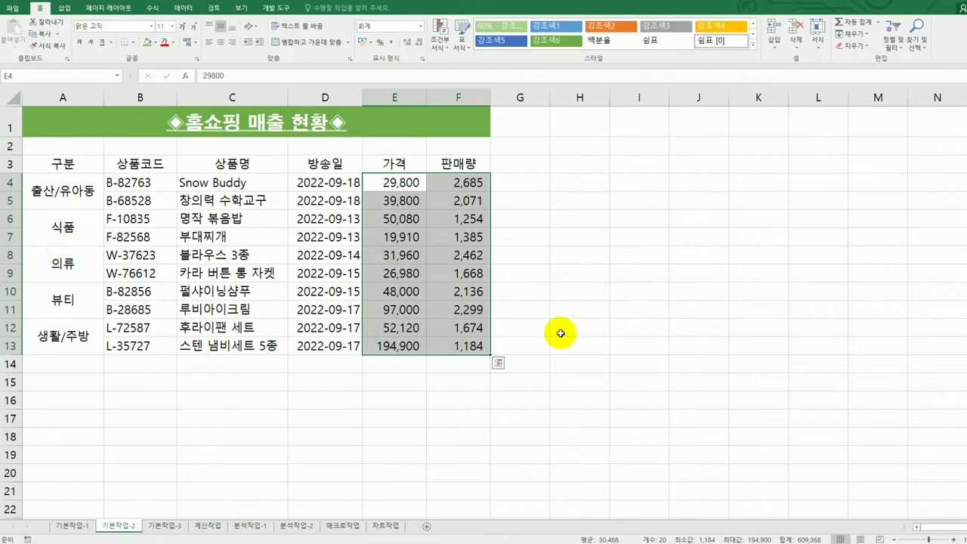
# Apply the custom number format mm월 dd일 to the broadcast dates in D4:D13.
pyautogui.click(337, 180)
pyautogui.moveTo(337, 240); pyautogui.dragTo(329, 349)
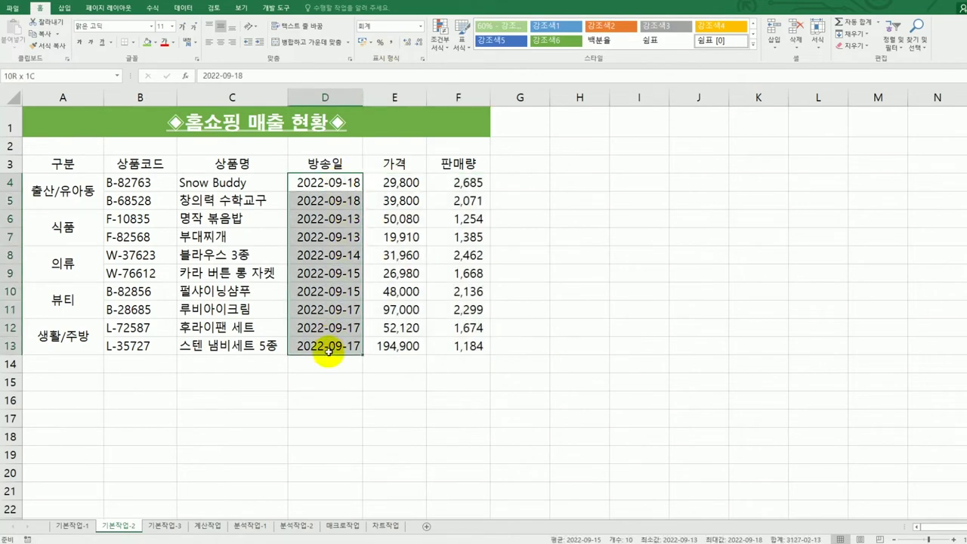
pyautogui.rightClick(320, 218)
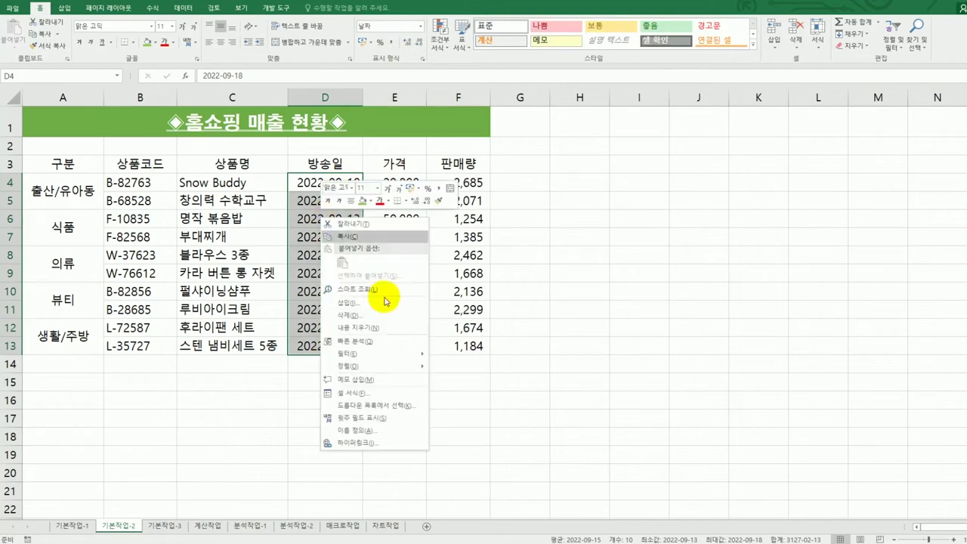
pyautogui.click(390, 393)
pyautogui.moveTo(455, 243); pyautogui.dragTo(673, 159)
pyautogui.click(580, 268)
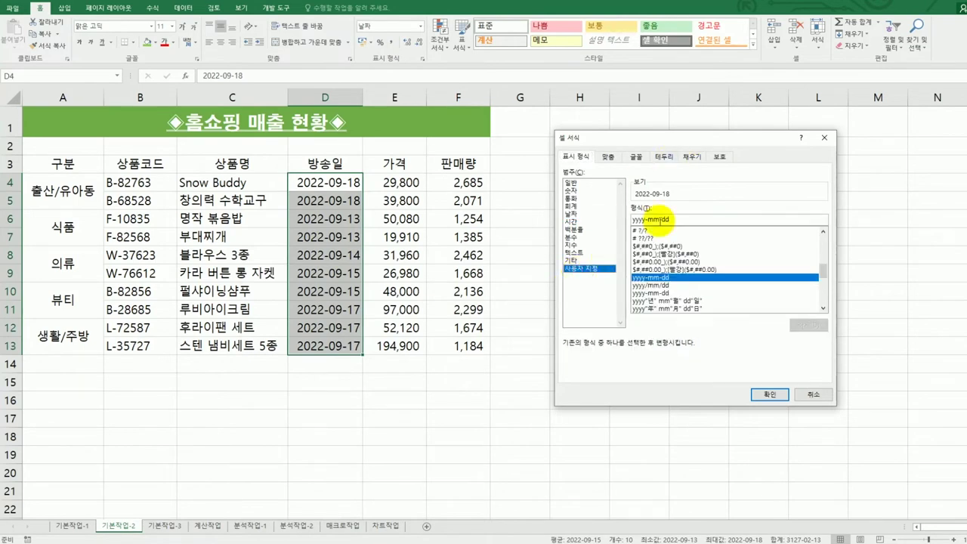
pyautogui.moveTo(648, 219); pyautogui.dragTo(624, 224)
pyautogui.press('Delete')
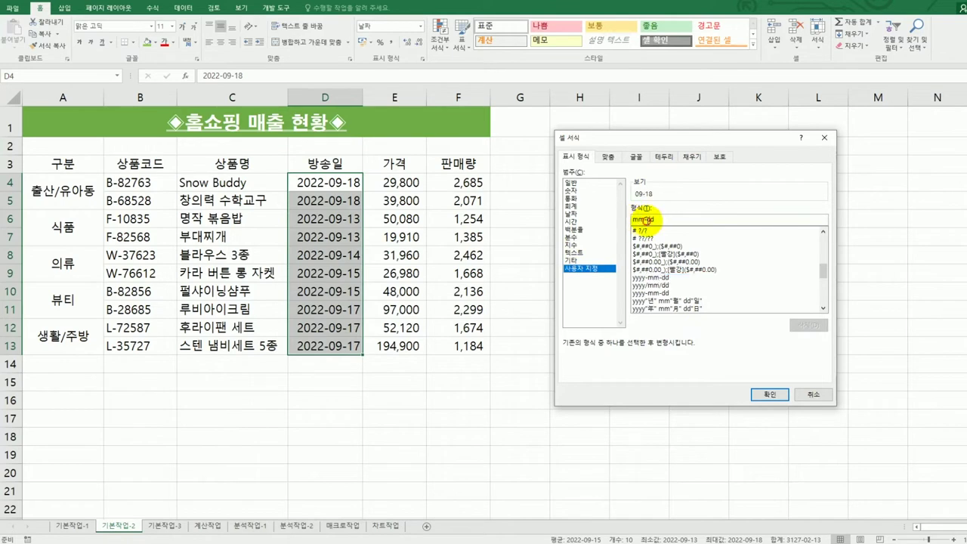
pyautogui.press('Right')
pyautogui.press('Right')
pyautogui.press('Delete')
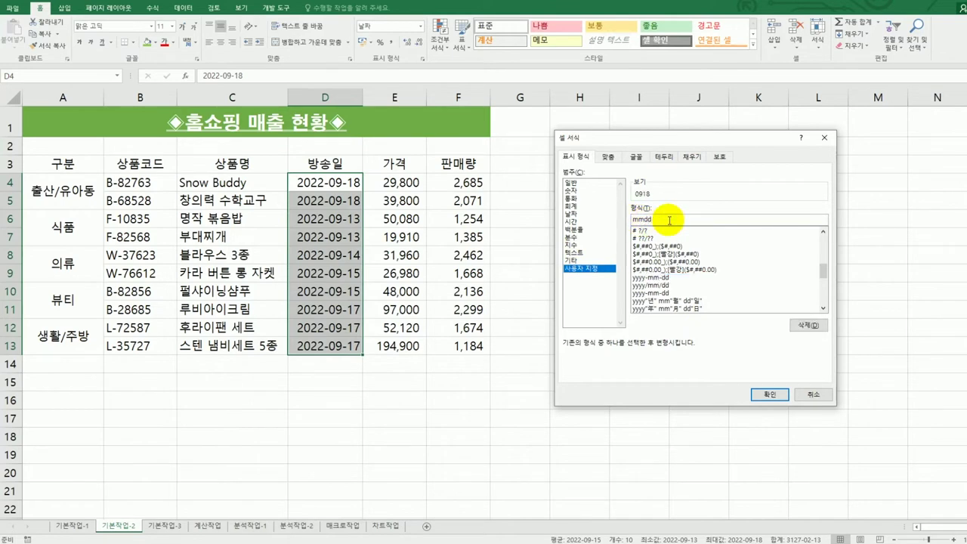
pyautogui.write('월 dd일')
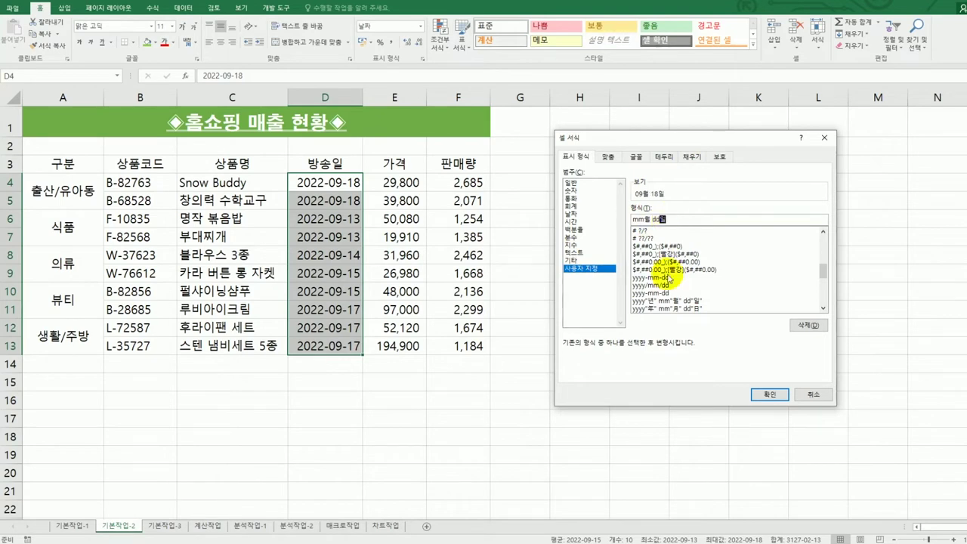
pyautogui.click(756, 395)
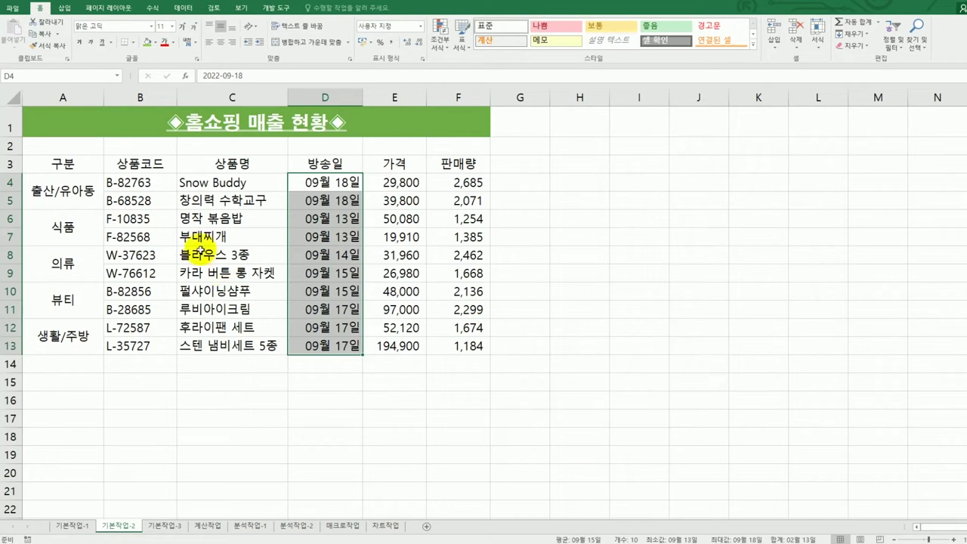
# Apply all borders and a thick outside border to the table range A3:F13.
pyautogui.moveTo(71, 163); pyautogui.dragTo(443, 348)
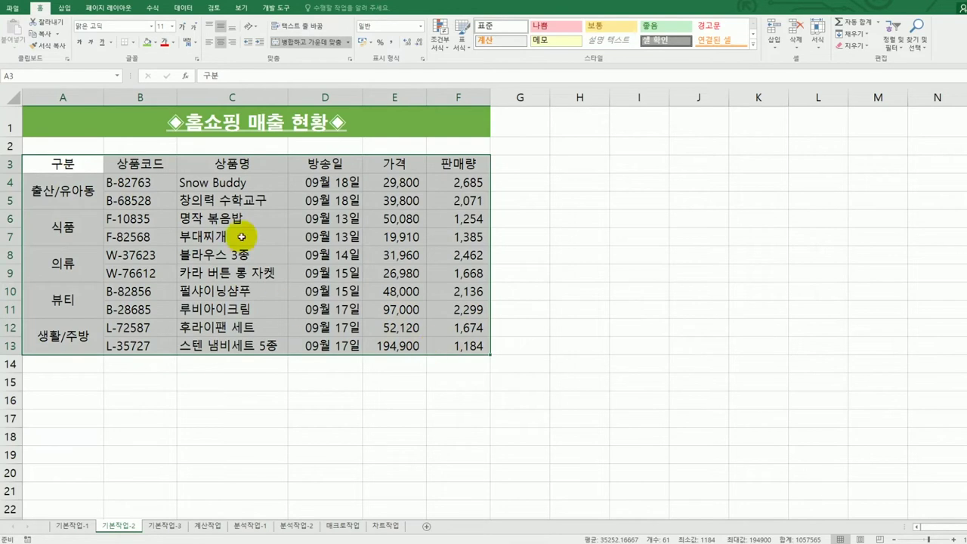
pyautogui.click(135, 42)
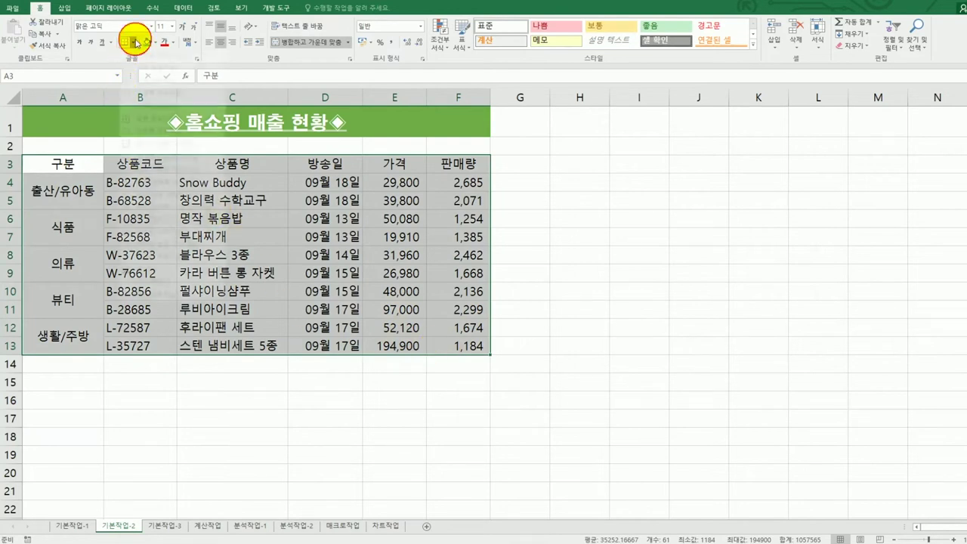
pyautogui.click(165, 130)
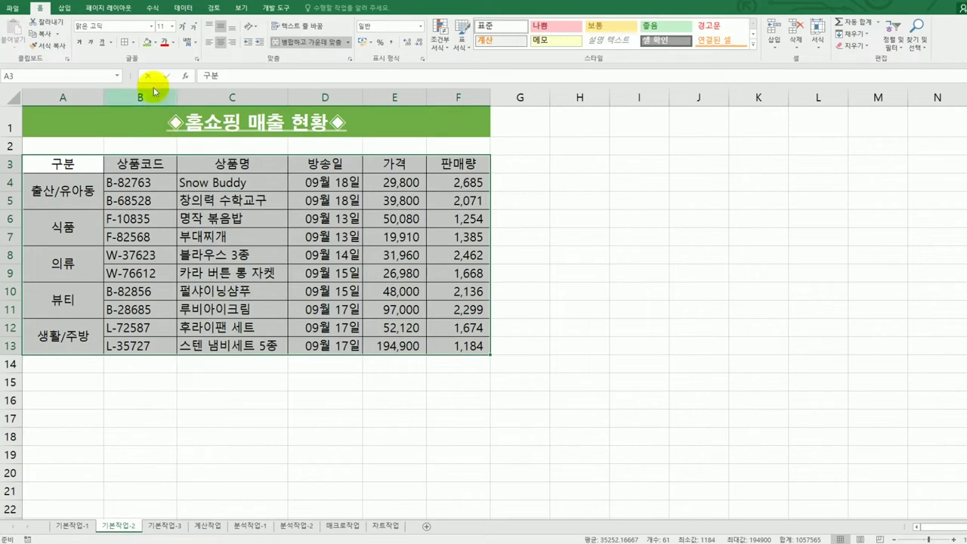
pyautogui.click(132, 42)
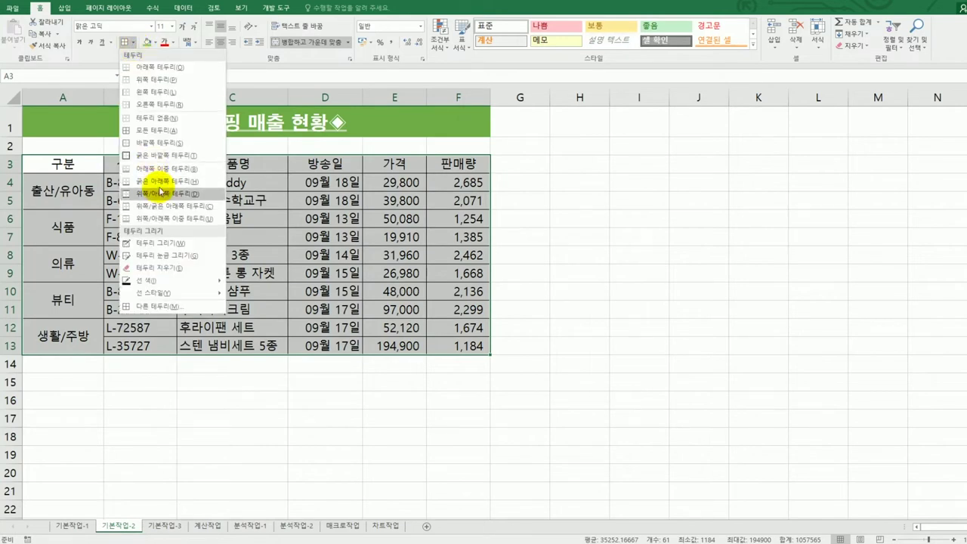
pyautogui.click(165, 160)
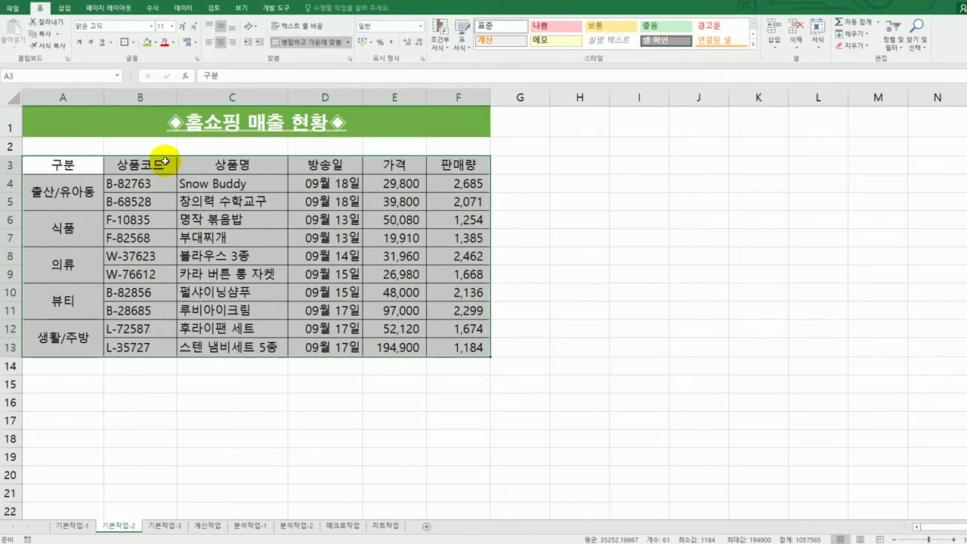
pyautogui.click(561, 392)
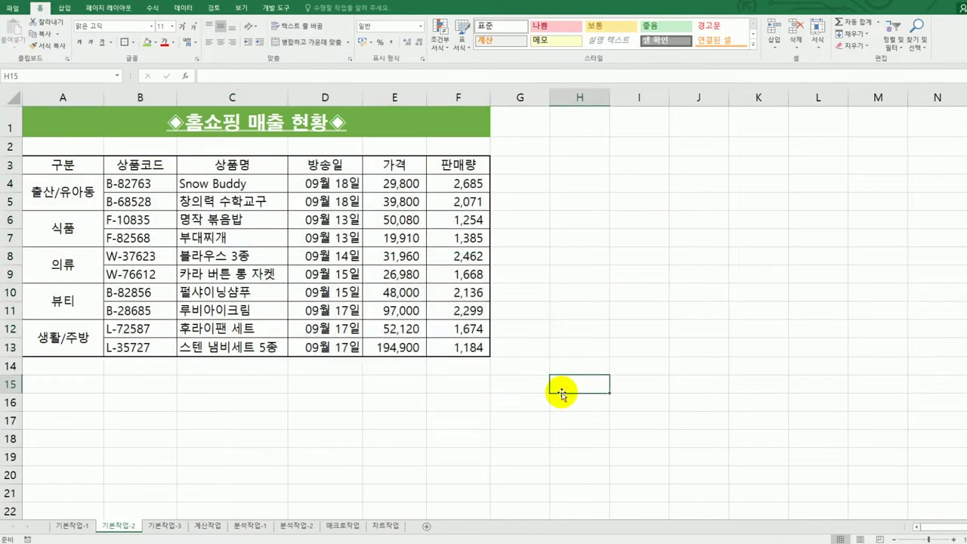
# On sheet 기본작업-3, set up Text to Columns for A3:A15 as delimited data, with comma as the only delimiter.
pyautogui.click(173, 529)
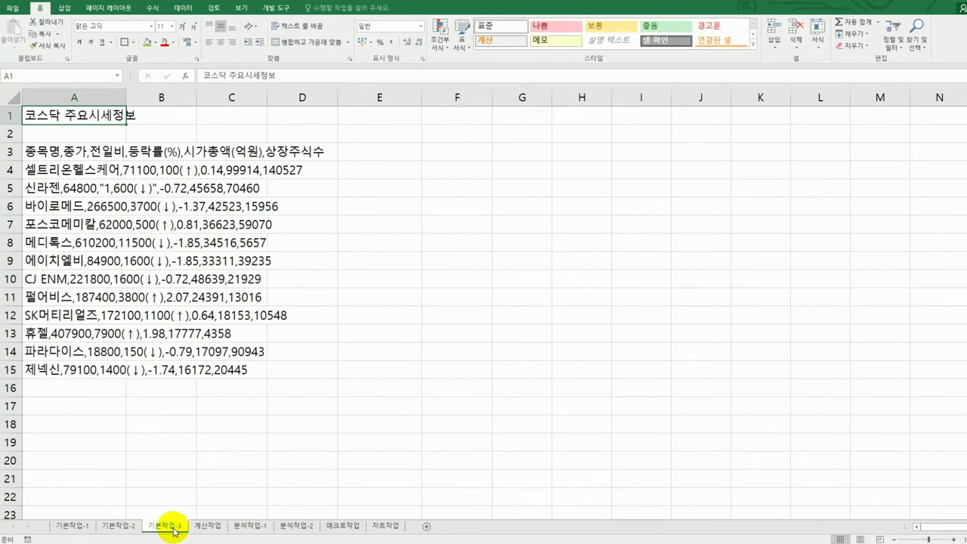
pyautogui.moveTo(43, 151); pyautogui.dragTo(54, 372)
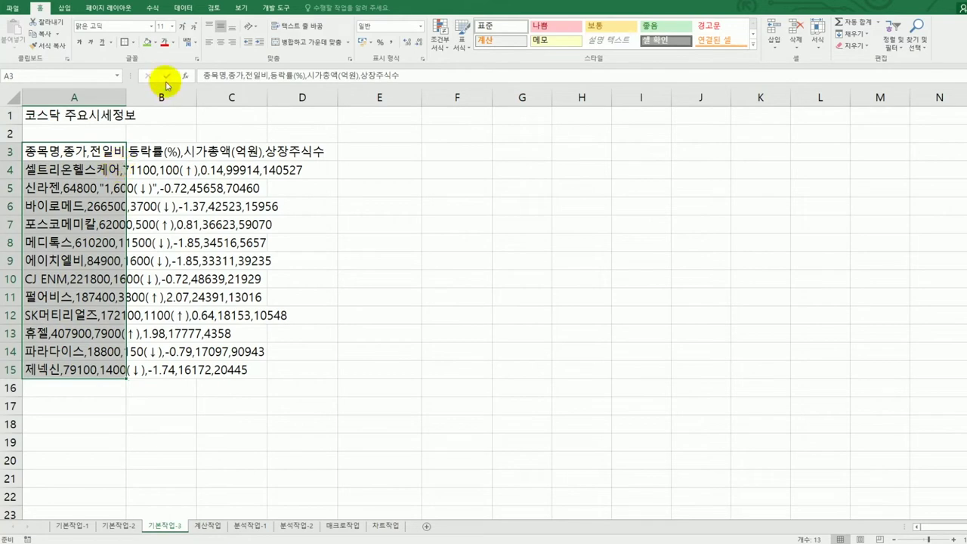
pyautogui.click(184, 8)
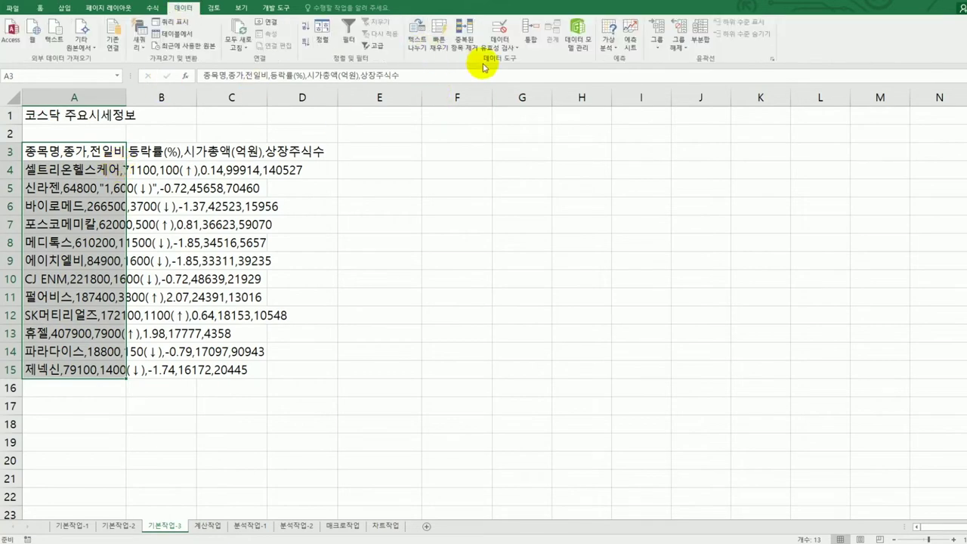
pyautogui.click(417, 39)
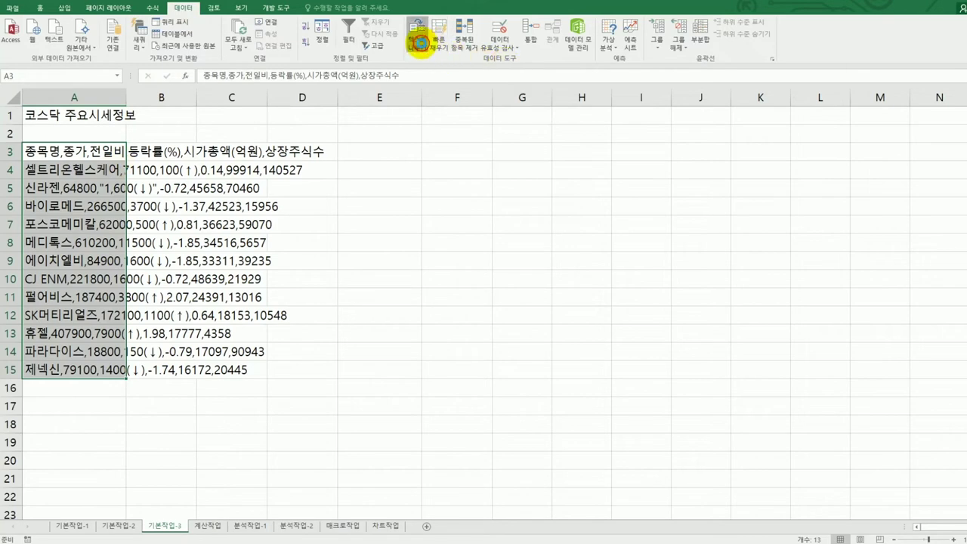
pyautogui.moveTo(633, 147); pyautogui.dragTo(550, 147)
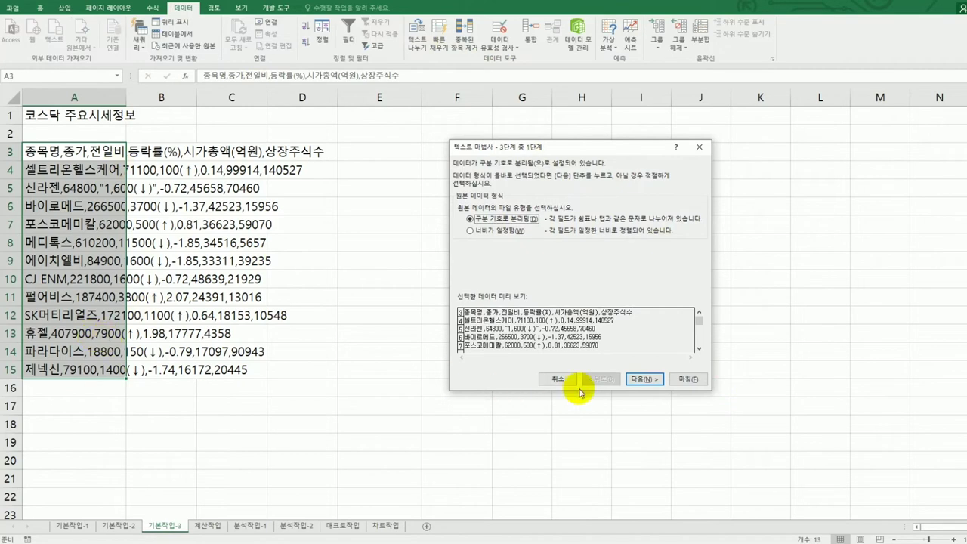
pyautogui.click(644, 380)
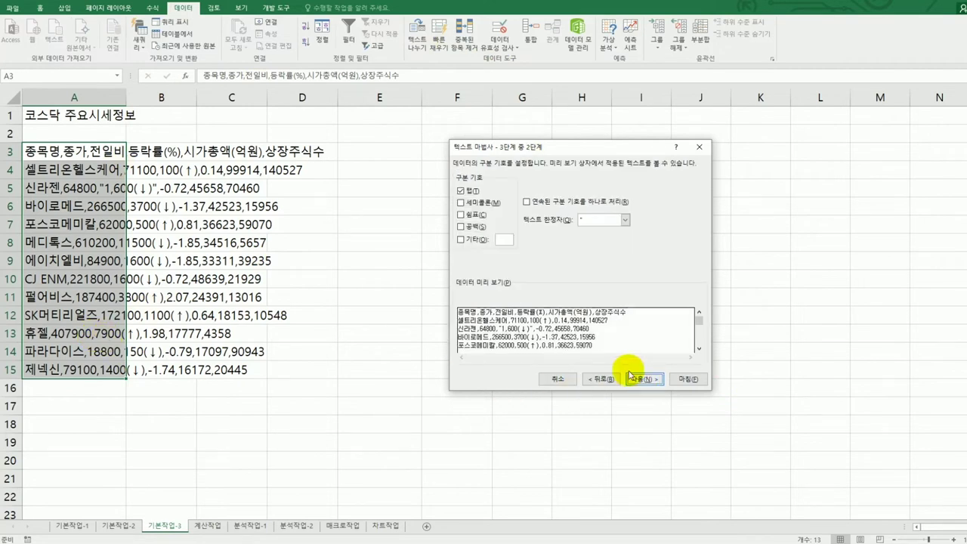
pyautogui.click(462, 192)
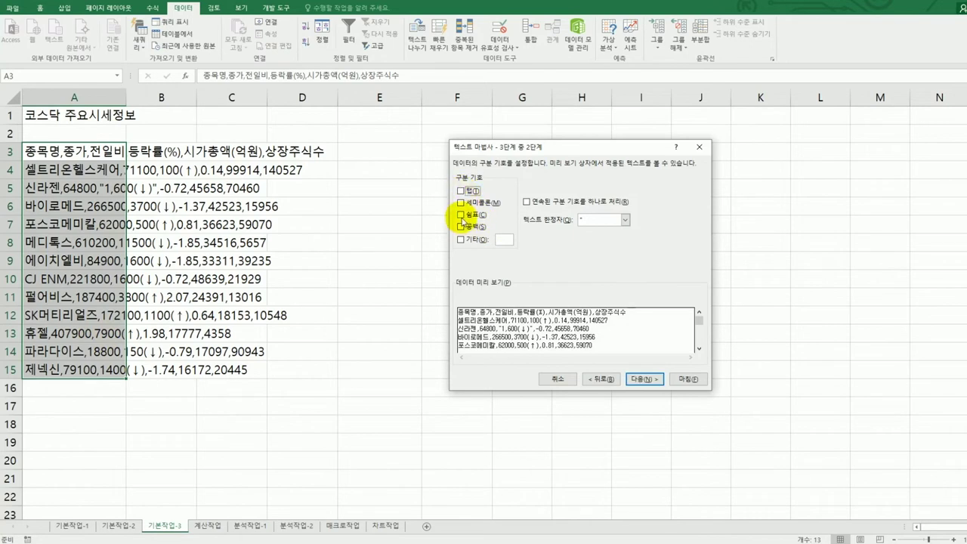
pyautogui.click(461, 214)
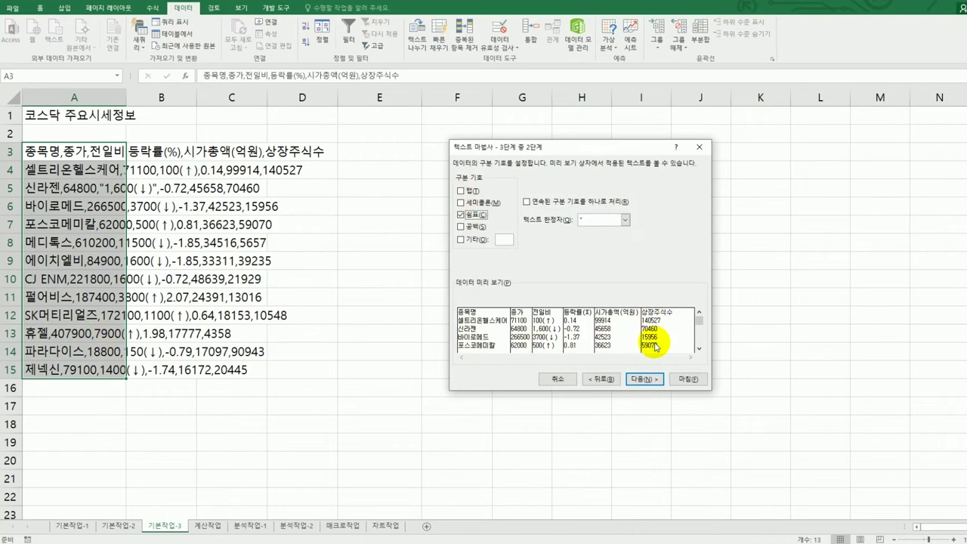
pyautogui.click(646, 378)
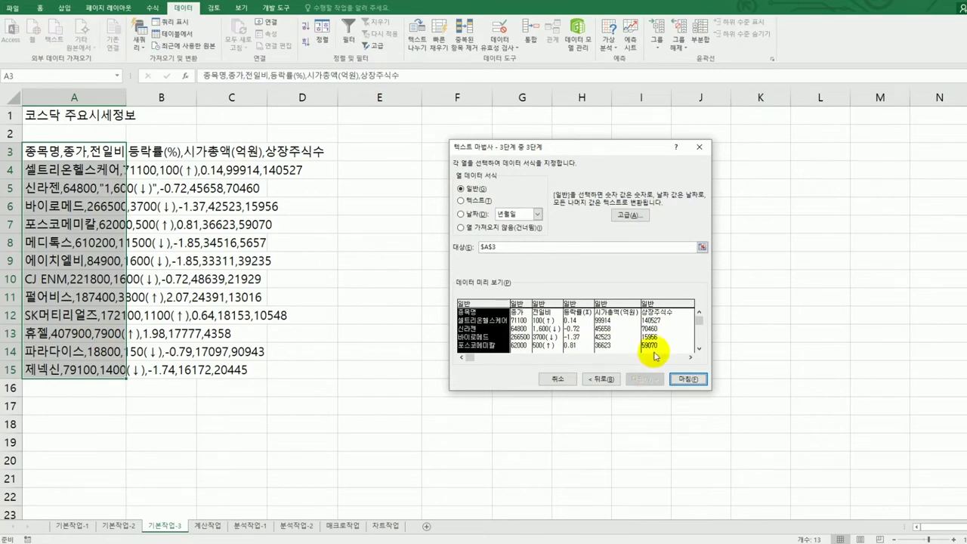
# Exclude the 상장주식수 column from the import and complete the text split at A3.
pyautogui.click(671, 305)
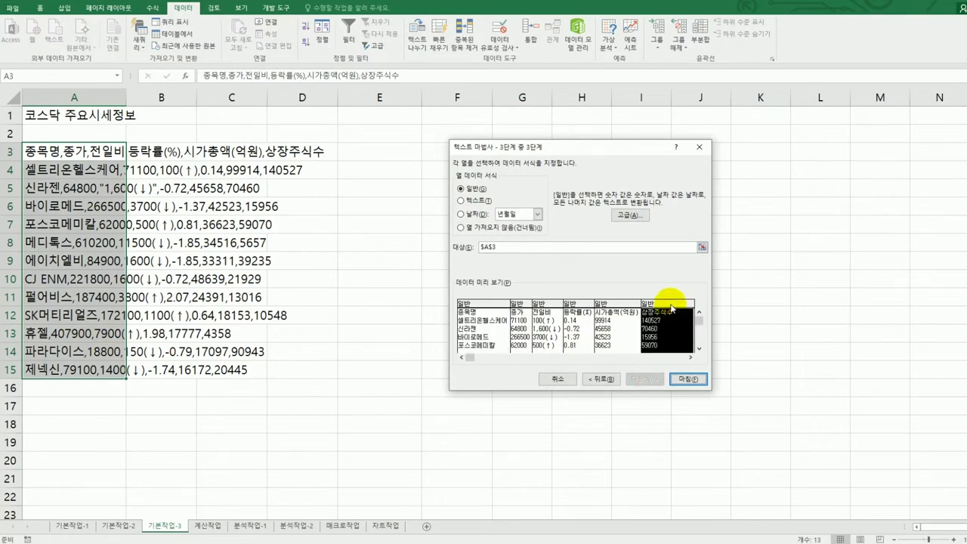
pyautogui.click(518, 231)
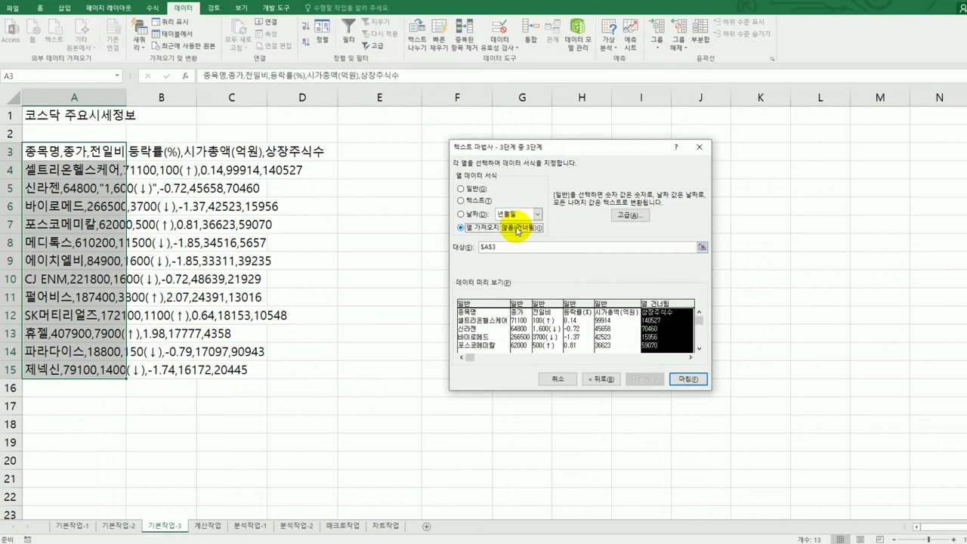
pyautogui.click(687, 379)
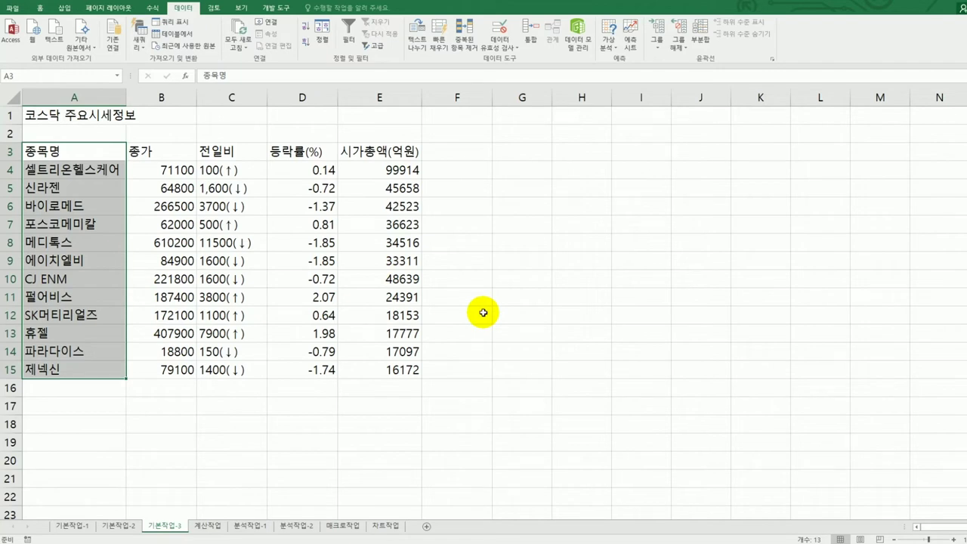
# On sheet 계산작업, begin a COUNTIFS formula in A13 below the product stock table.
pyautogui.click(217, 527)
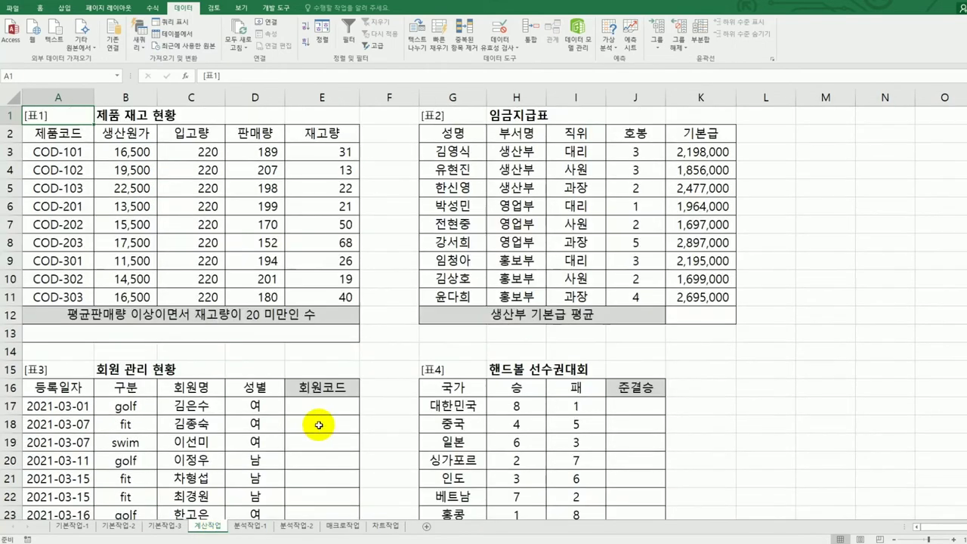
pyautogui.click(289, 338)
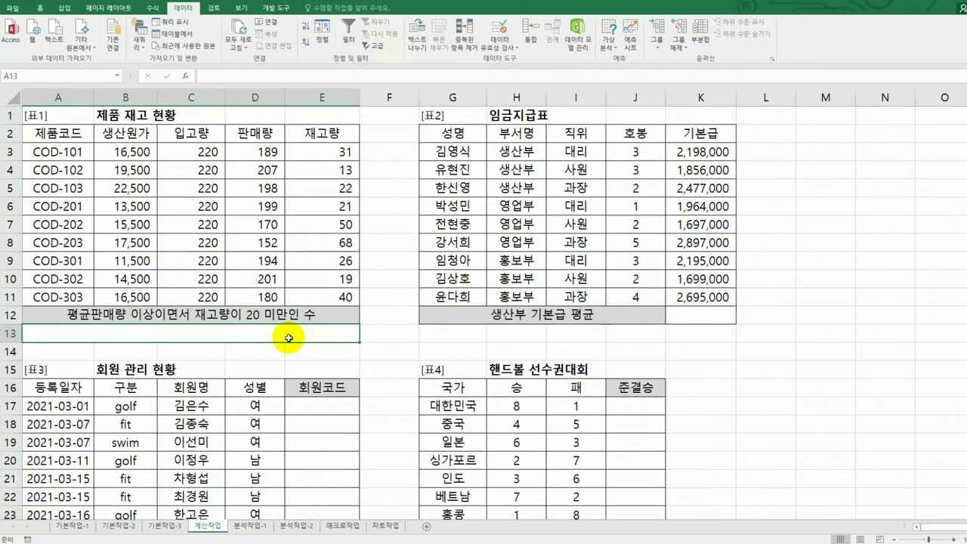
pyautogui.write('=ㅊ')
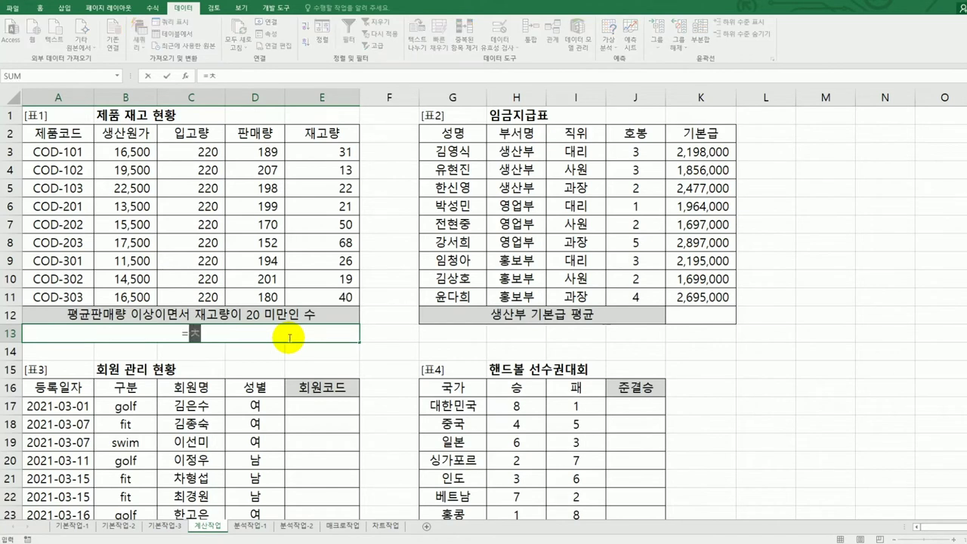
pyautogui.press('BackSpace')
pyautogui.press('Hangul')
pyautogui.write('co')
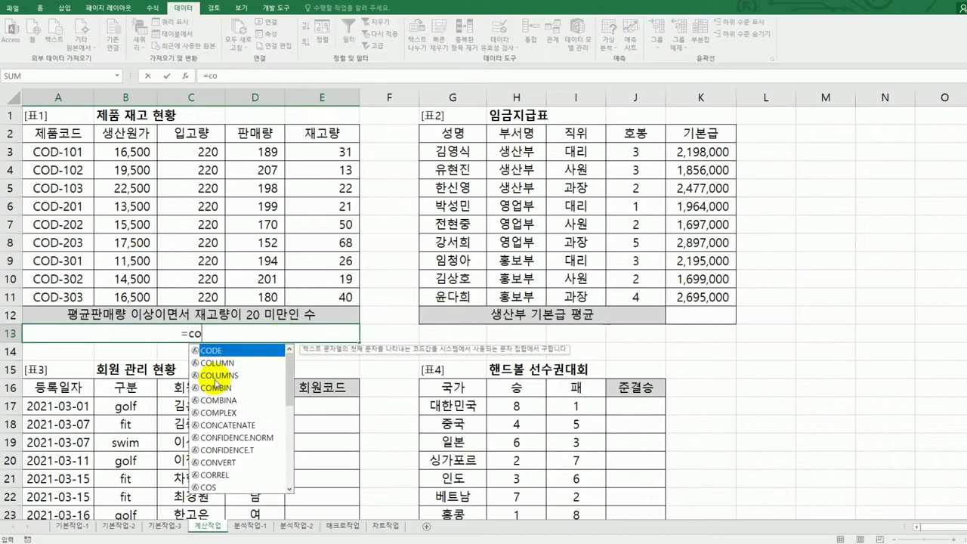
pyautogui.write('u')
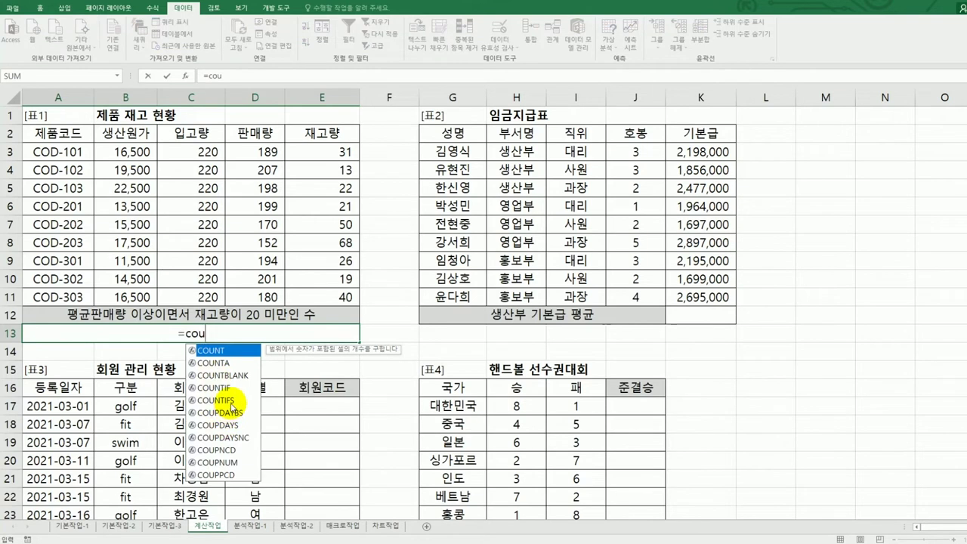
pyautogui.click(231, 407)
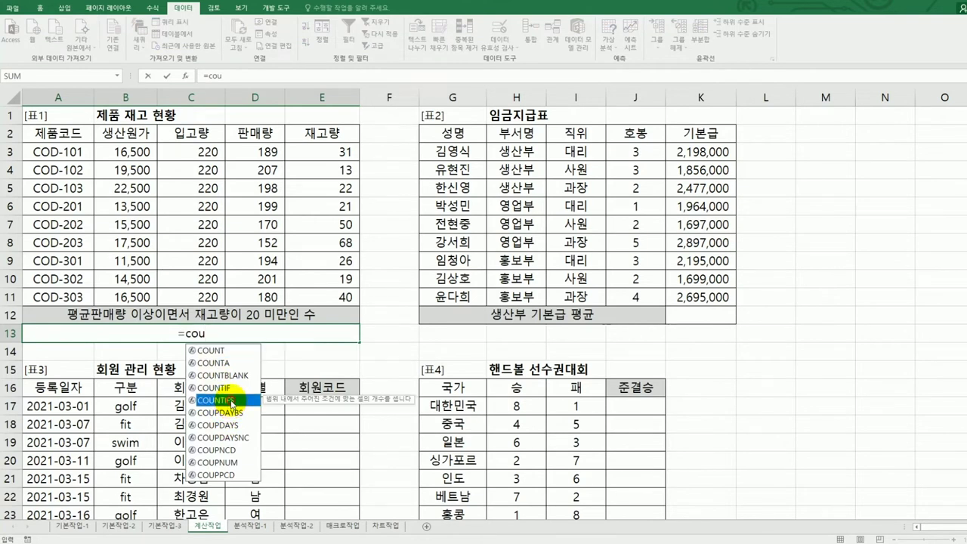
pyautogui.doubleClick(232, 405)
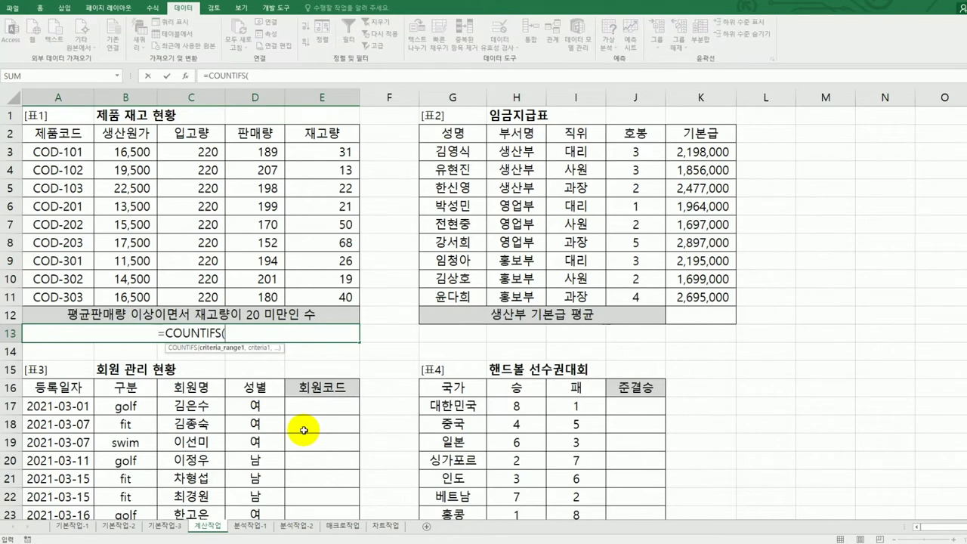
# In the COUNTIFS arguments, set the first criteria range to D3:D11 and its criterion to >=&average(D3:D11).
pyautogui.click(184, 76)
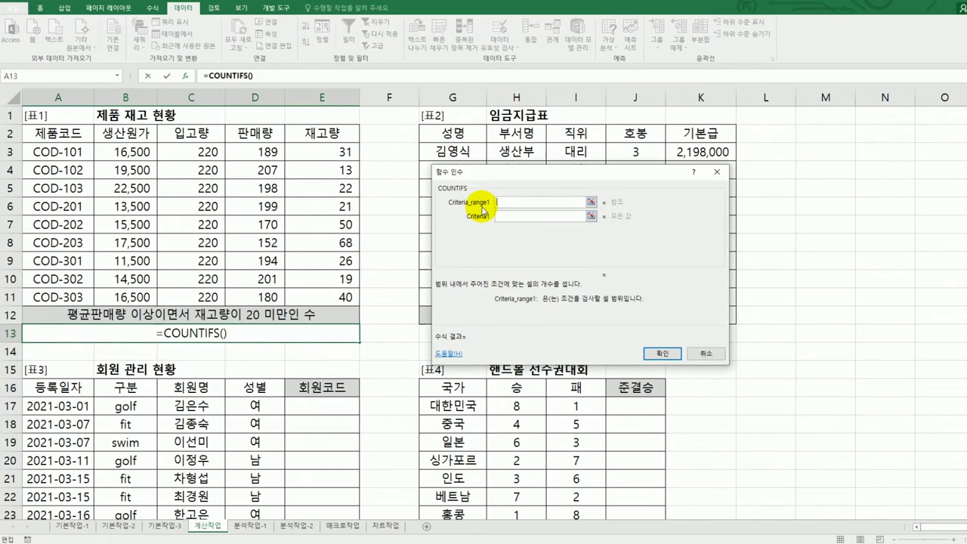
pyautogui.moveTo(271, 151); pyautogui.dragTo(277, 291)
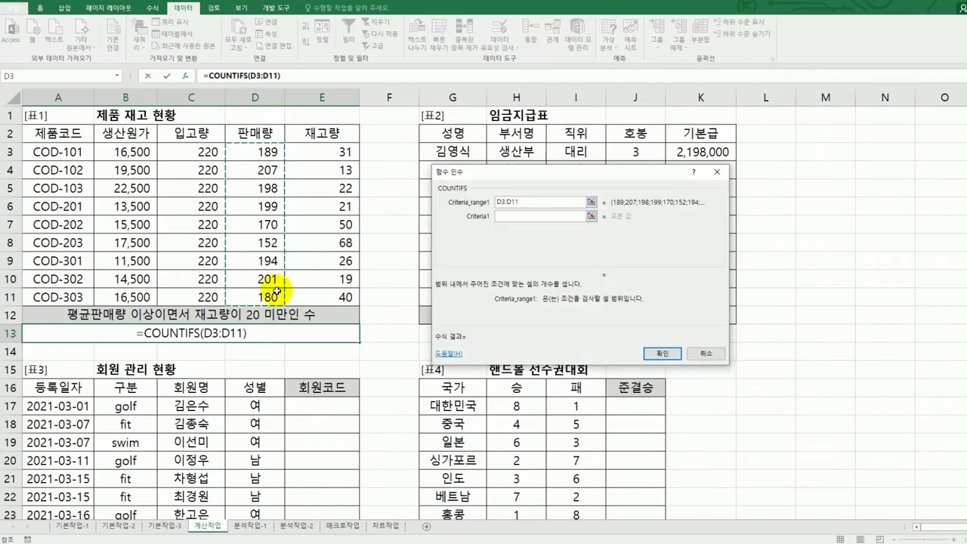
pyautogui.click(506, 217)
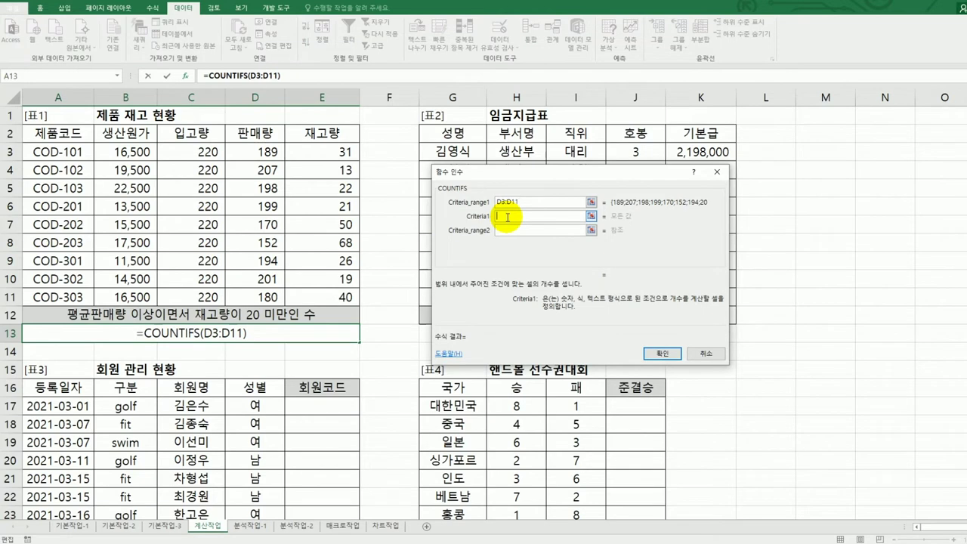
pyautogui.write('>=')
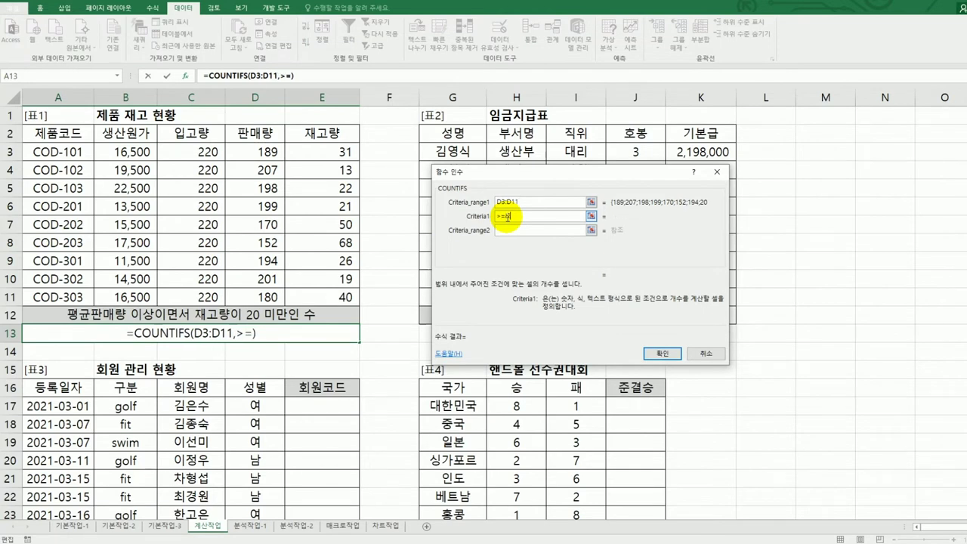
pyautogui.write('&')
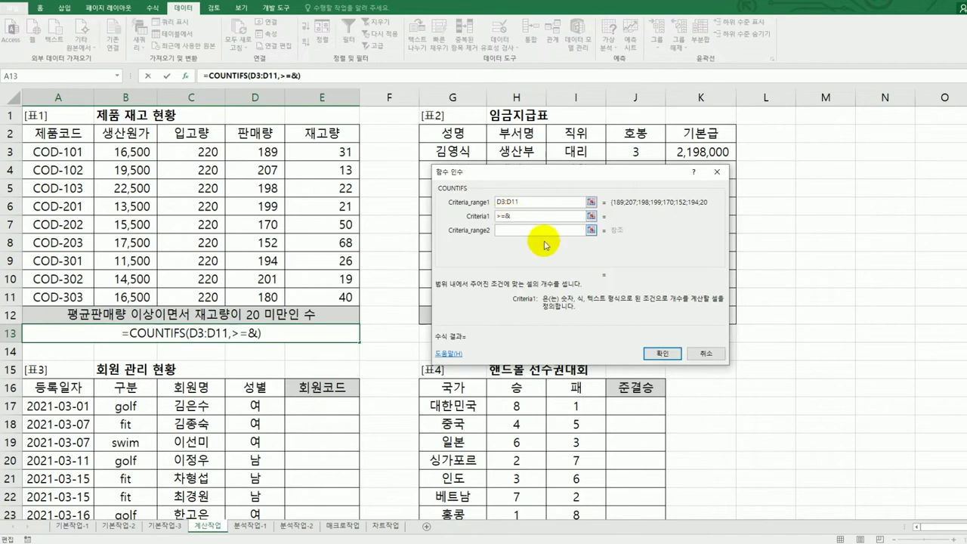
pyautogui.write('average')
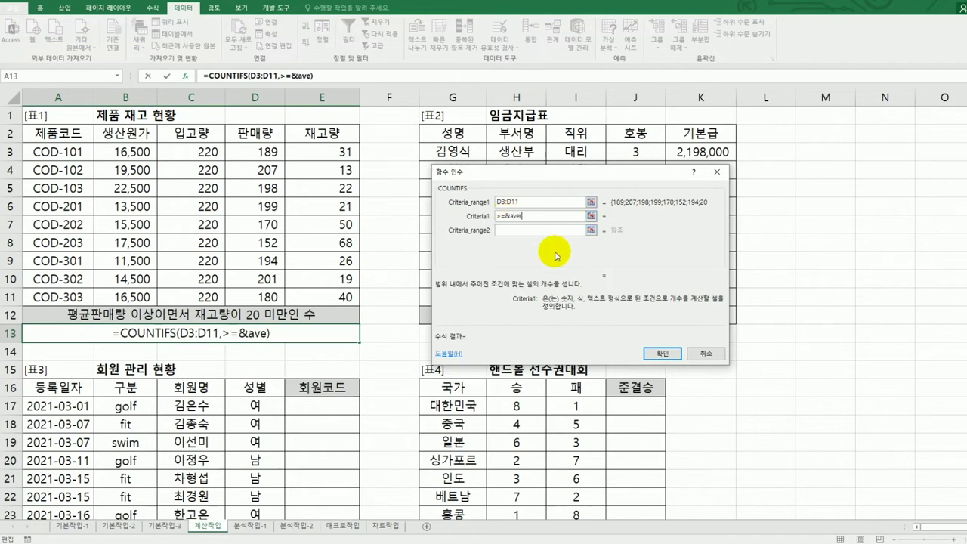
pyautogui.write('()')
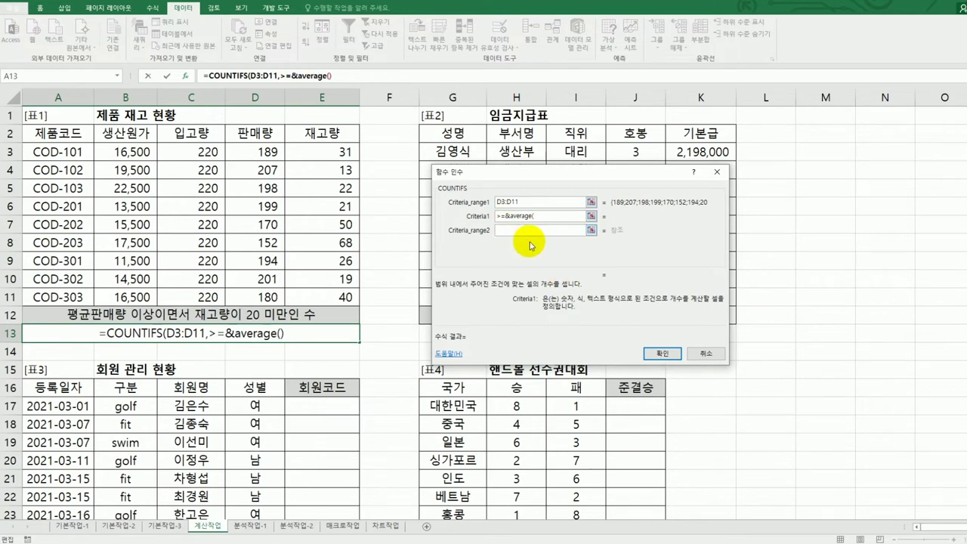
pyautogui.moveTo(264, 151); pyautogui.dragTo(255, 299)
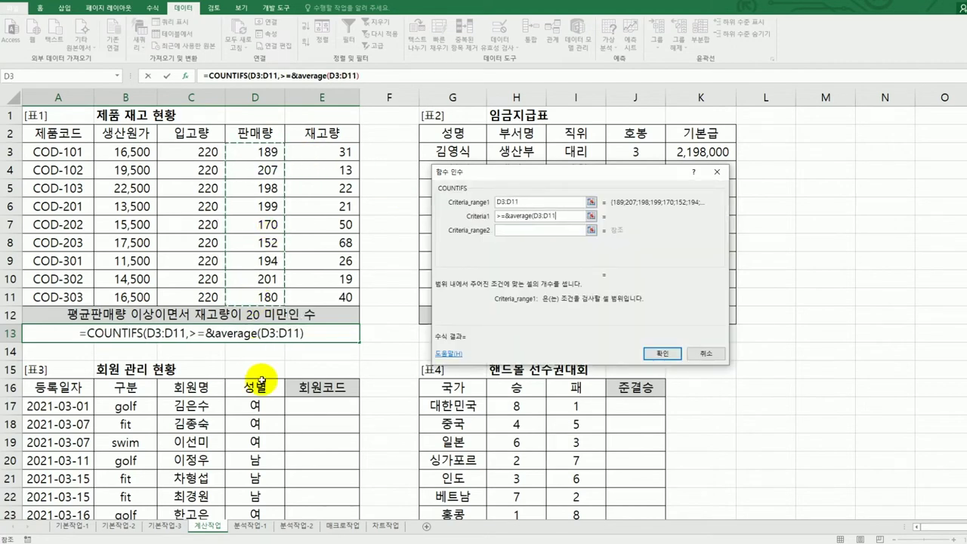
pyautogui.write(')')
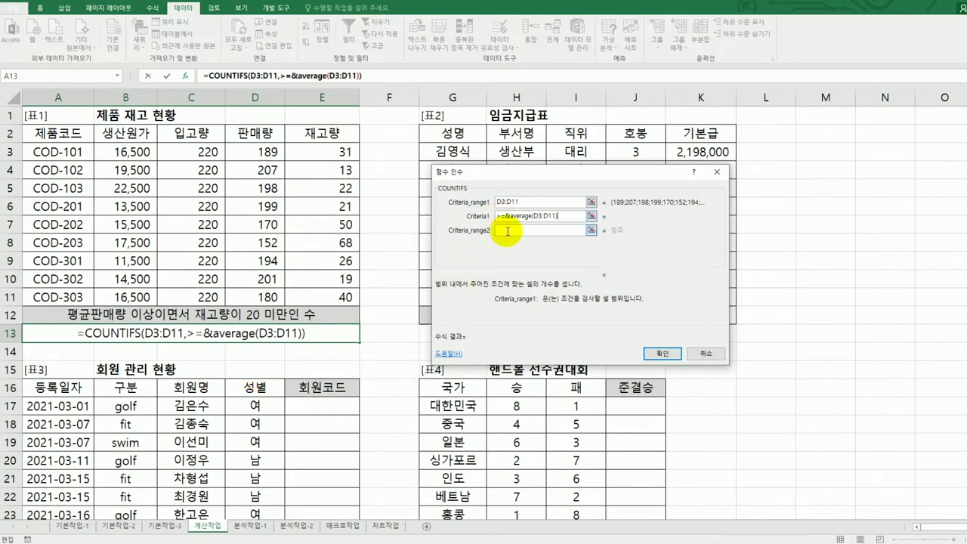
# Set the second COUNTIFS criteria range to E3:E11 with criterion <20, and complete the formula in A13.
pyautogui.click(508, 231)
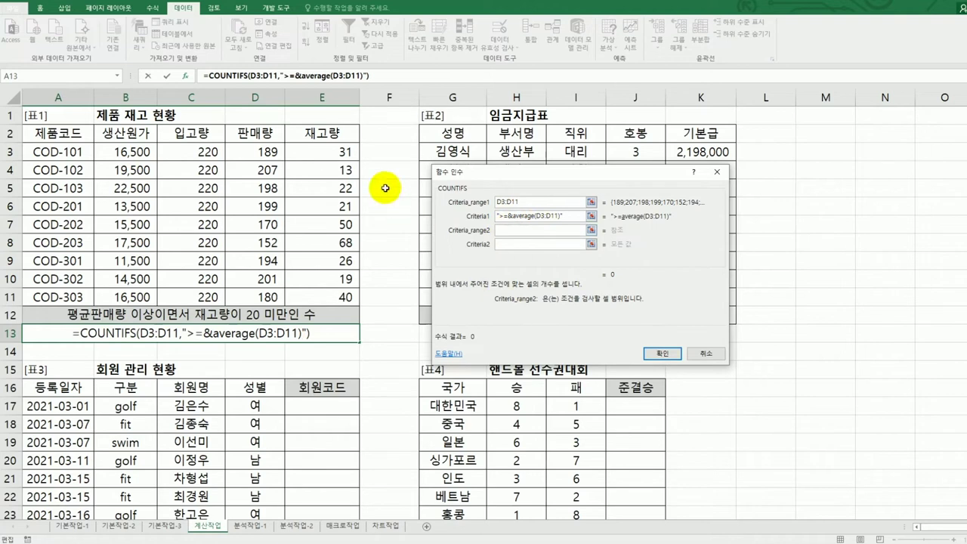
pyautogui.moveTo(344, 153); pyautogui.dragTo(345, 297)
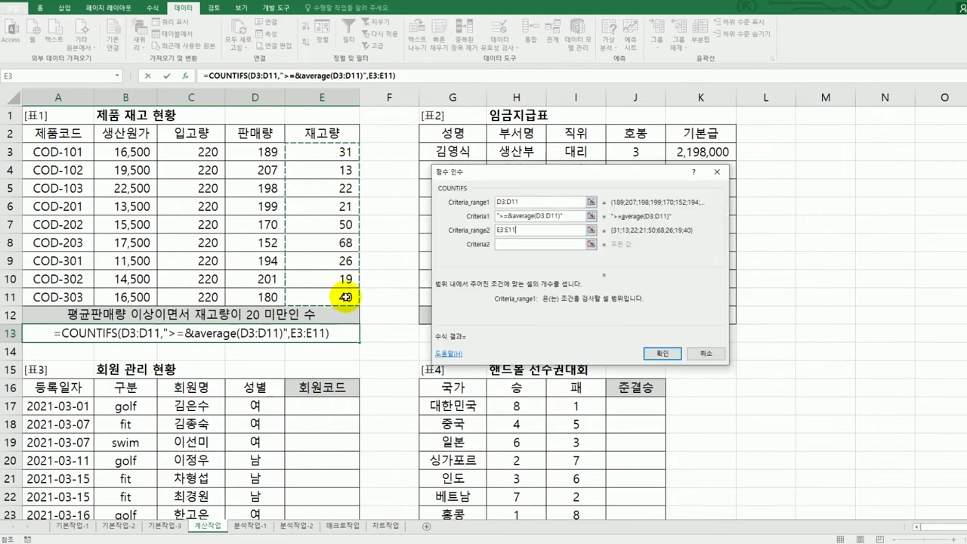
pyautogui.click(514, 245)
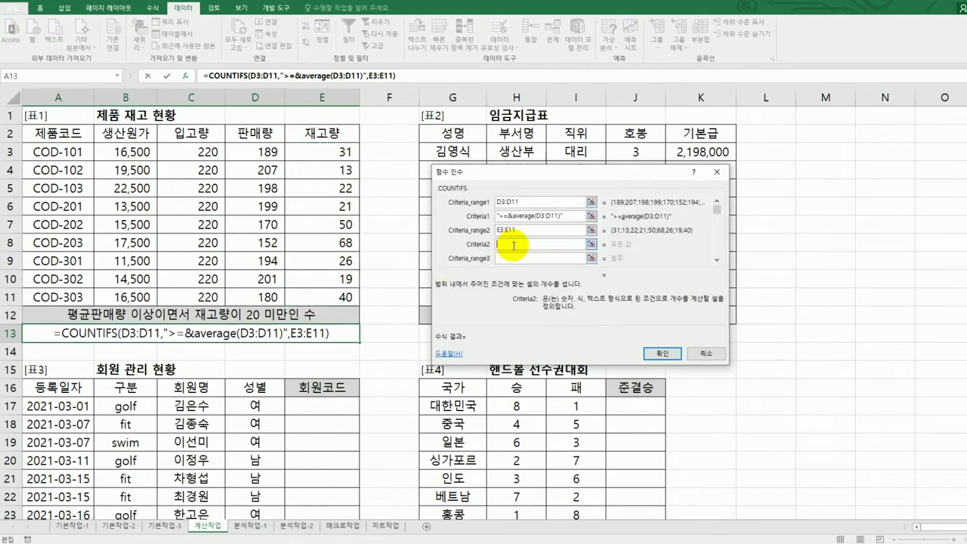
pyautogui.write('<20')
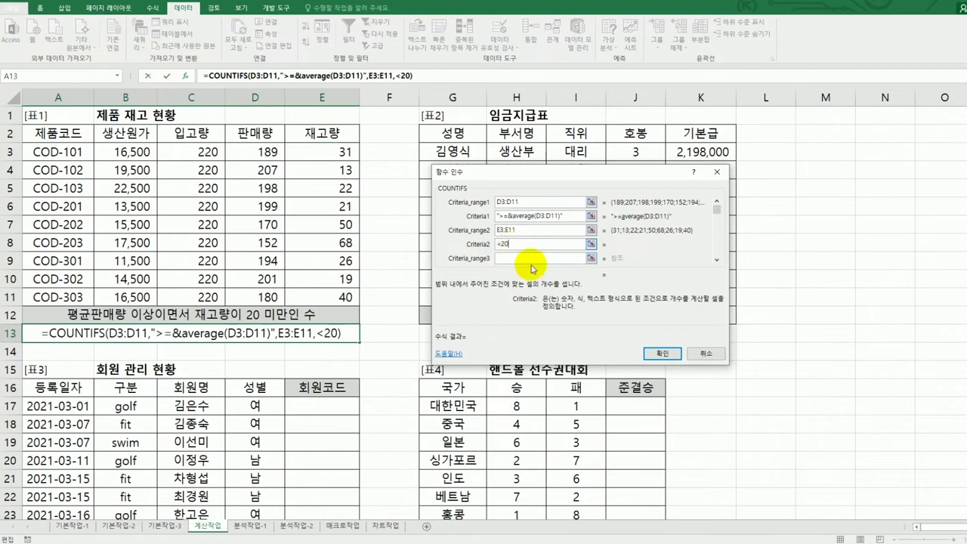
pyautogui.click(650, 355)
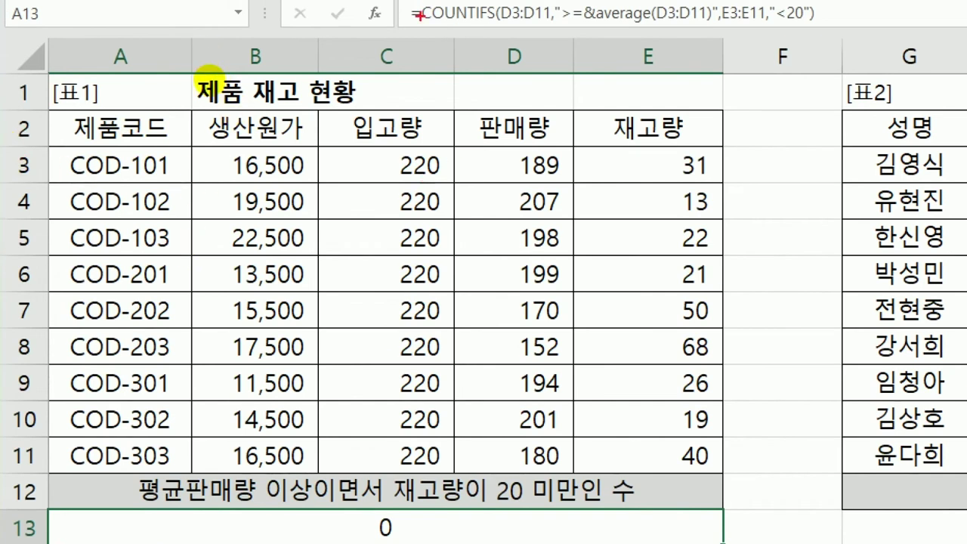
pyautogui.moveTo(420, 32); pyautogui.dragTo(480, 32)
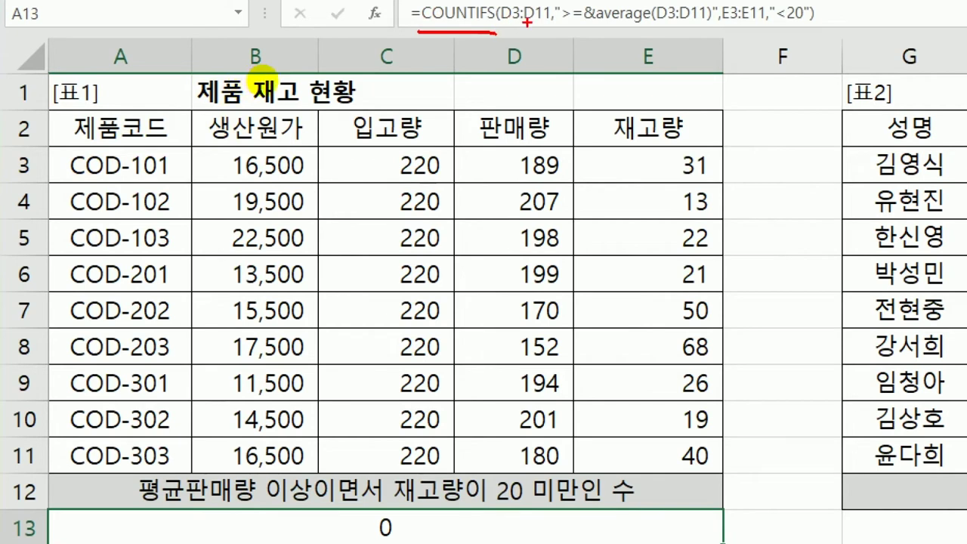
pyautogui.moveTo(492, 156)
pyautogui.mouseDown()
pyautogui.moveTo(479, 421)
pyautogui.moveTo(591, 232)
pyautogui.moveTo(529, 115)
pyautogui.mouseUp()
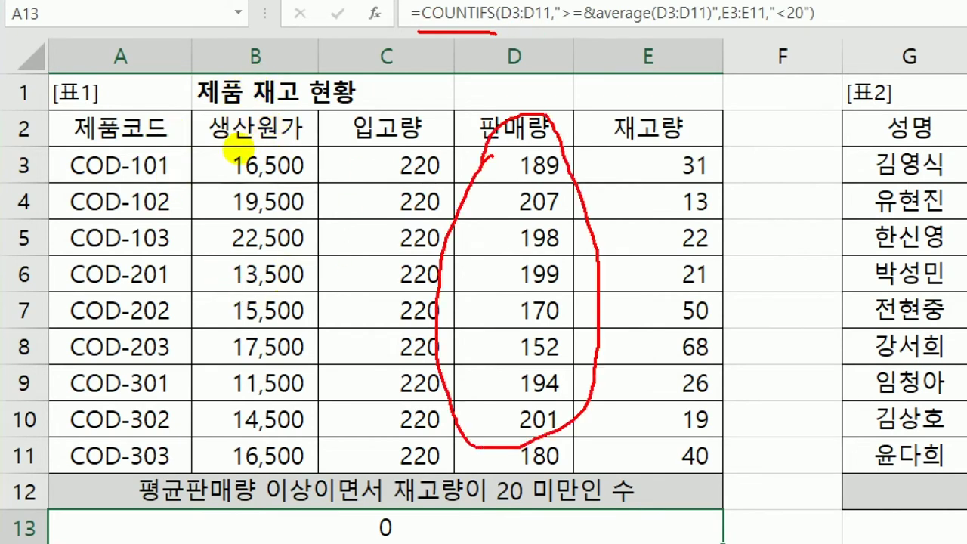
pyautogui.moveTo(560, 25); pyautogui.dragTo(703, 29)
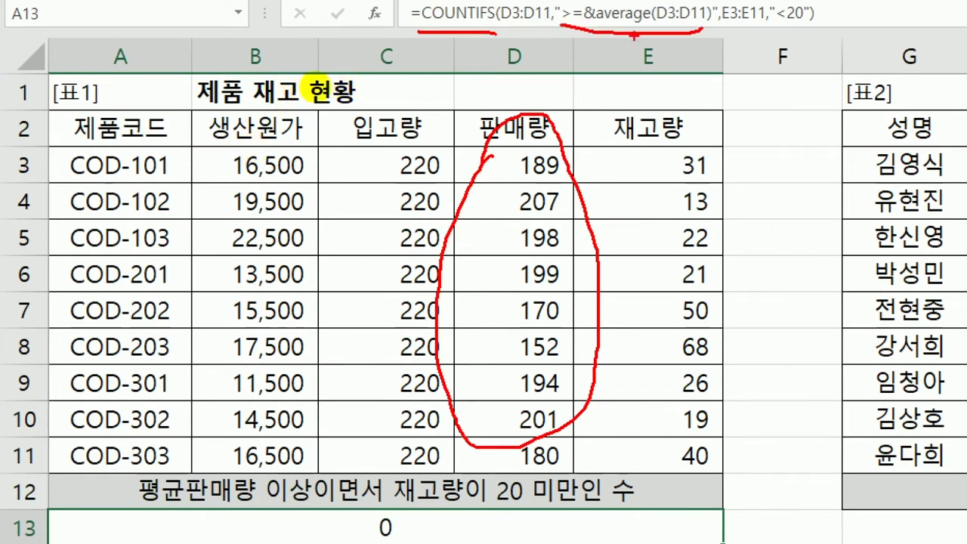
pyautogui.moveTo(603, 0); pyautogui.dragTo(603, 10)
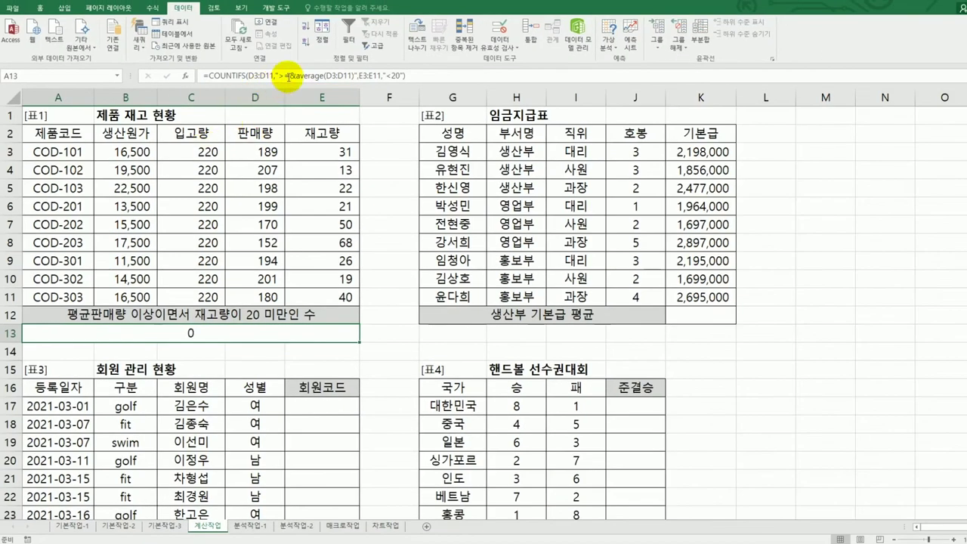
# Correct the quotation marks in A13's first criterion so it reads ">="&AVERAGE(D3:D11).
pyautogui.click(288, 77)
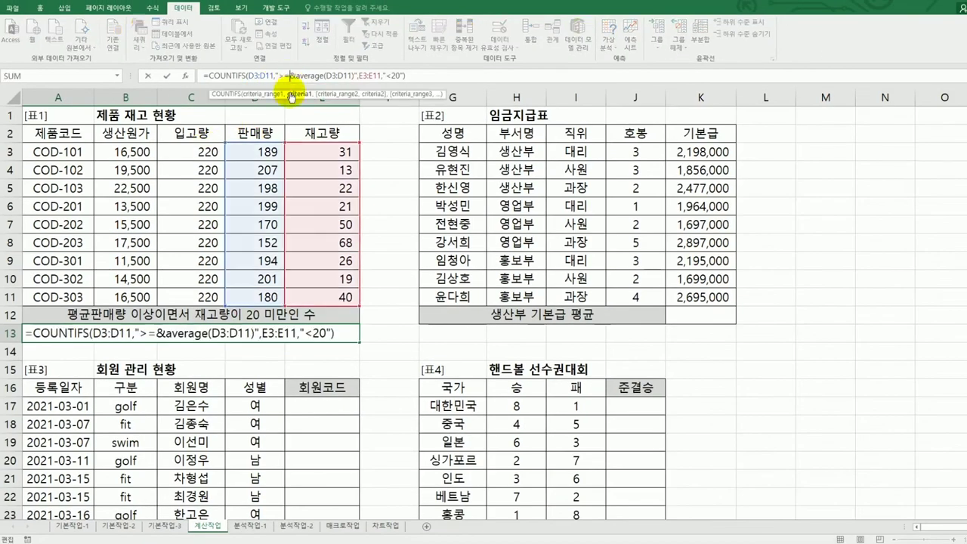
pyautogui.write('"')
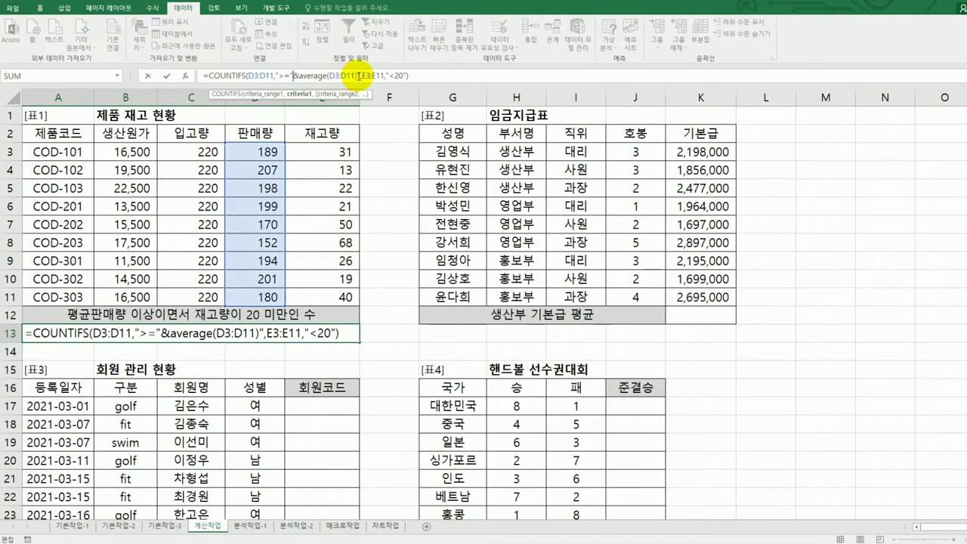
pyautogui.press('Delete')
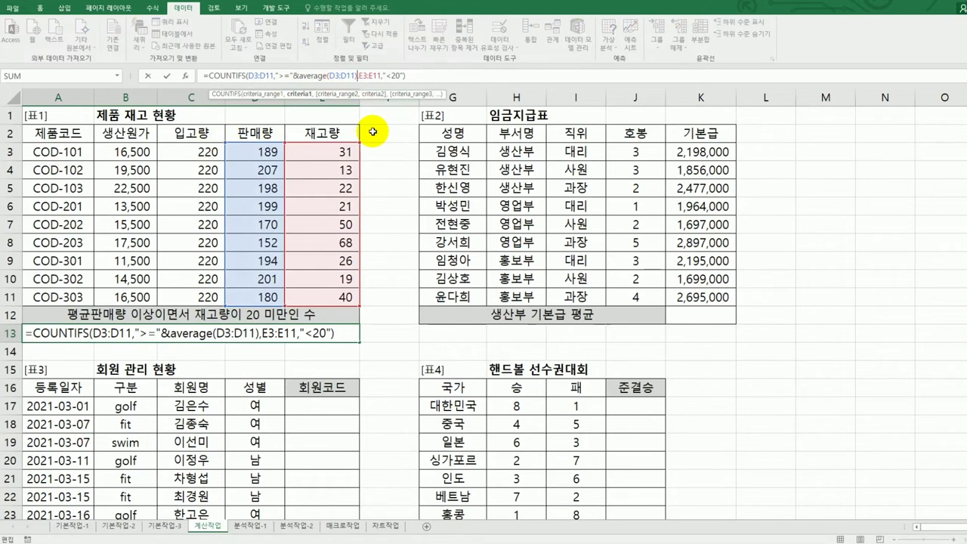
pyautogui.press('Return')
pyautogui.click(274, 336)
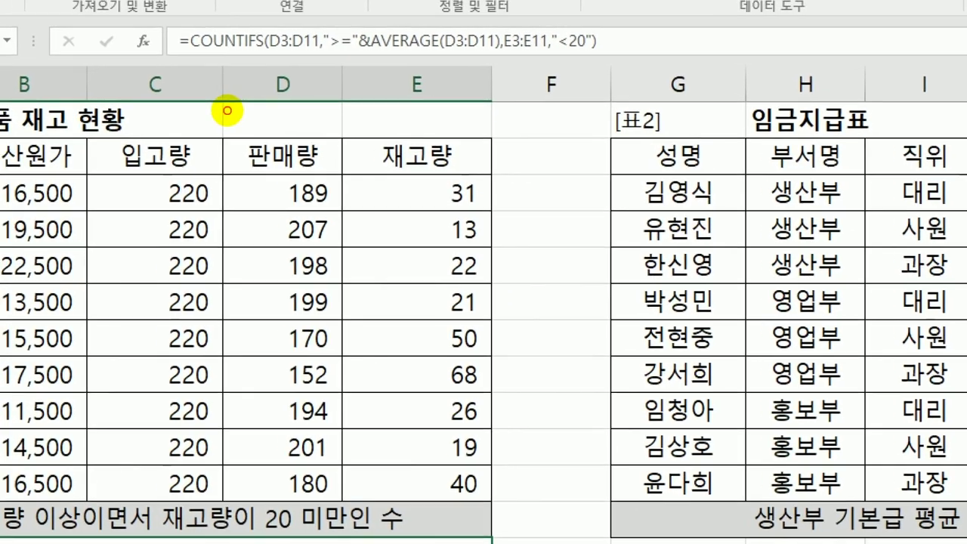
pyautogui.moveTo(326, 50)
pyautogui.mouseDown()
pyautogui.moveTo(499, 57)
pyautogui.moveTo(355, 48)
pyautogui.mouseUp()
pyautogui.moveTo(349, 42); pyautogui.dragTo(349, 53)
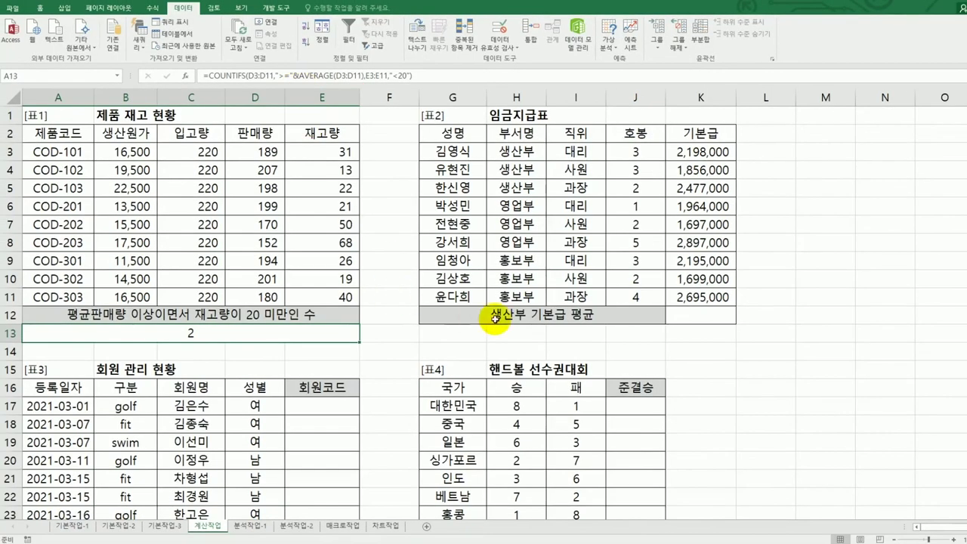
pyautogui.click(669, 443)
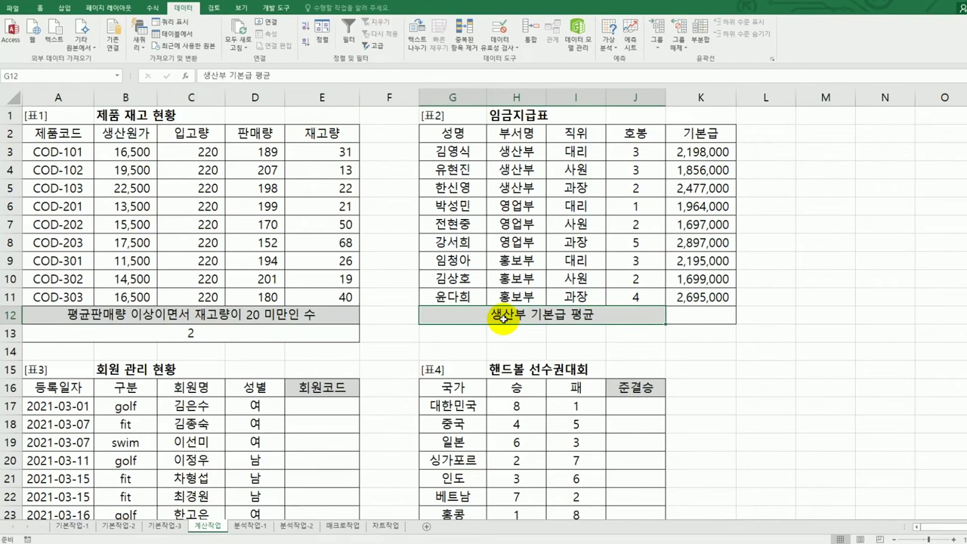
pyautogui.click(514, 153)
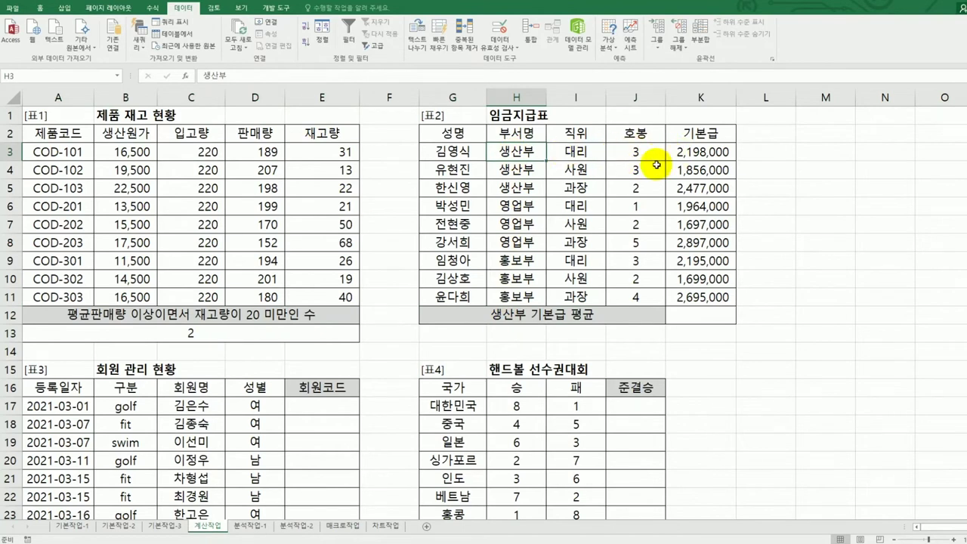
pyautogui.click(710, 167)
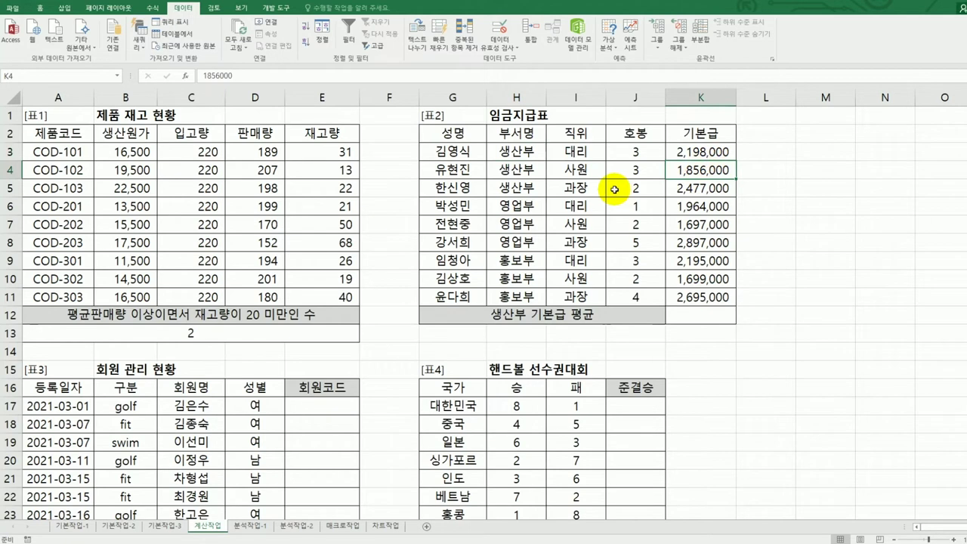
pyautogui.moveTo(517, 134); pyautogui.dragTo(522, 151)
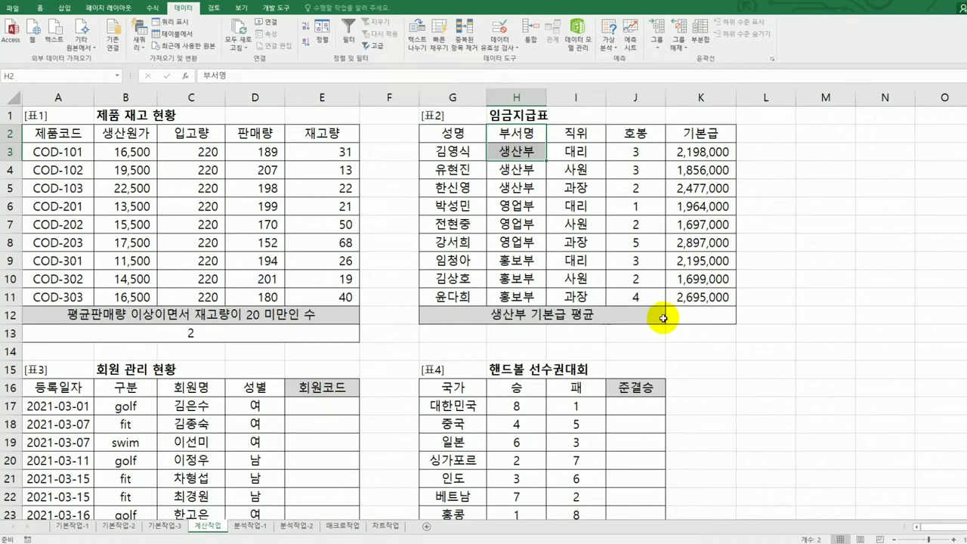
# Begin a DAVERAGE formula in K12 for the 생산부 기본급 평균, with G2:K11 as the database.
pyautogui.click(686, 320)
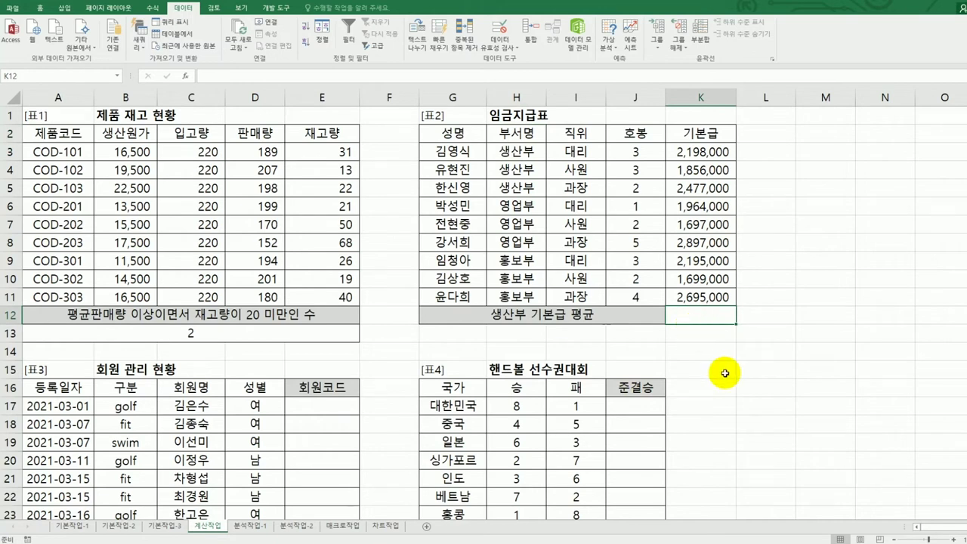
pyautogui.write('=da')
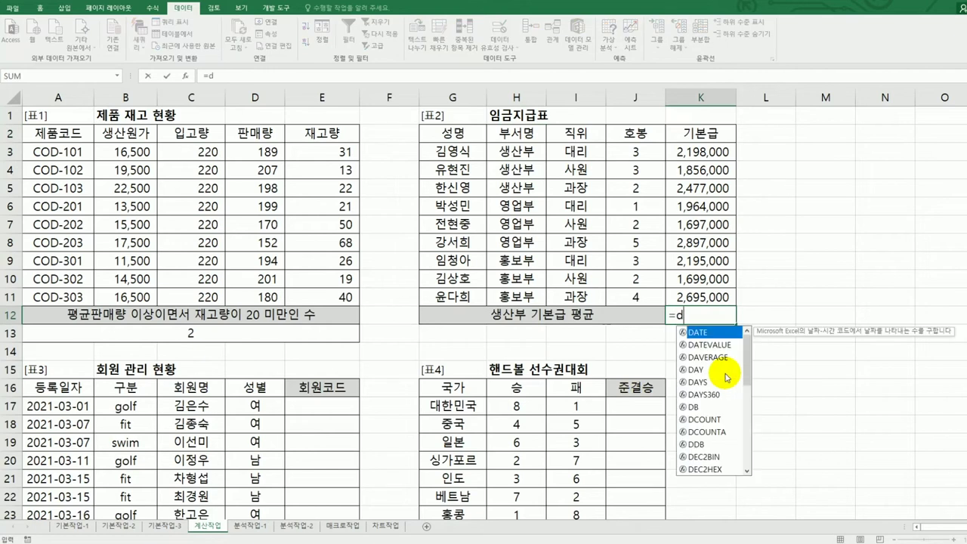
pyautogui.doubleClick(708, 357)
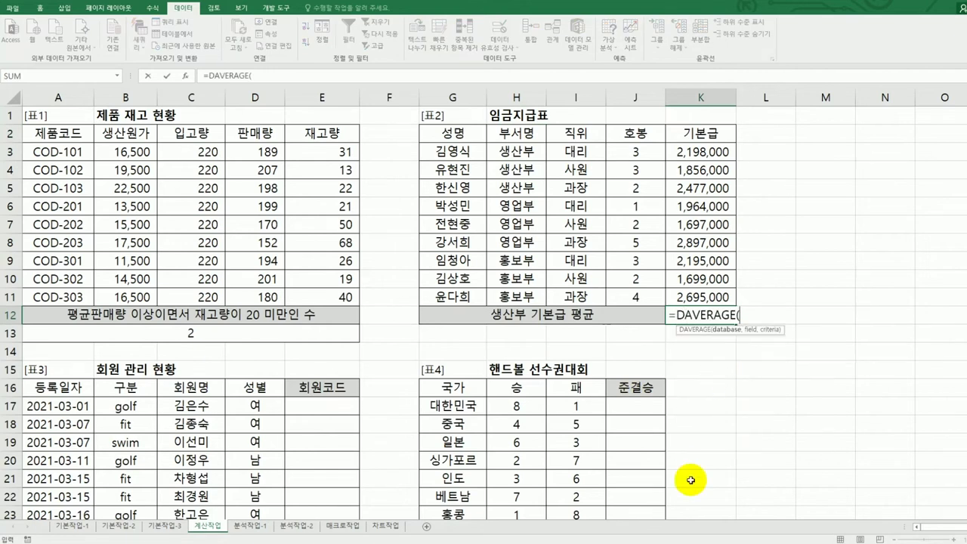
pyautogui.click(184, 76)
pyautogui.moveTo(605, 187); pyautogui.dragTo(272, 266)
pyautogui.moveTo(445, 133); pyautogui.dragTo(686, 300)
# Set the DAVERAGE field to K2 and the criteria to H2:H3, and complete the formula in K12.
pyautogui.click(239, 302)
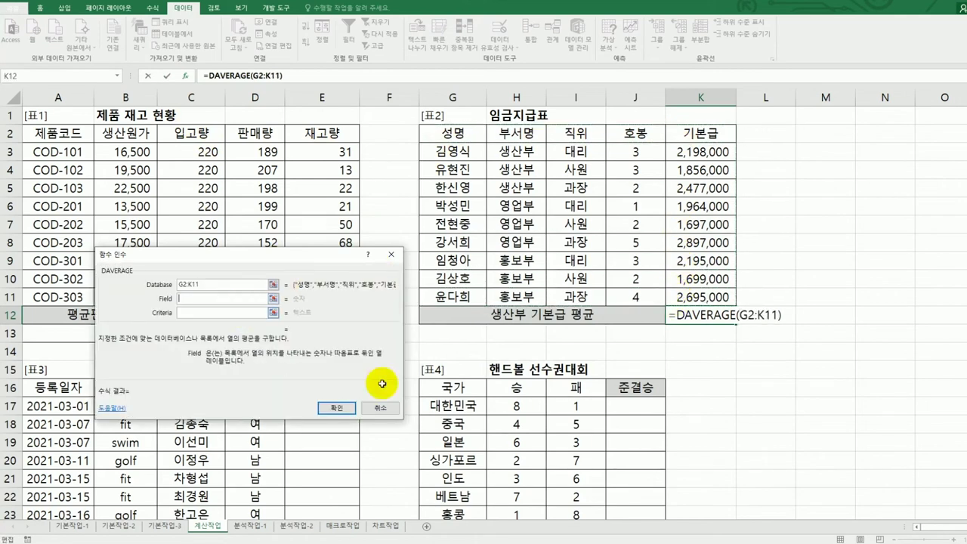
pyautogui.click(683, 142)
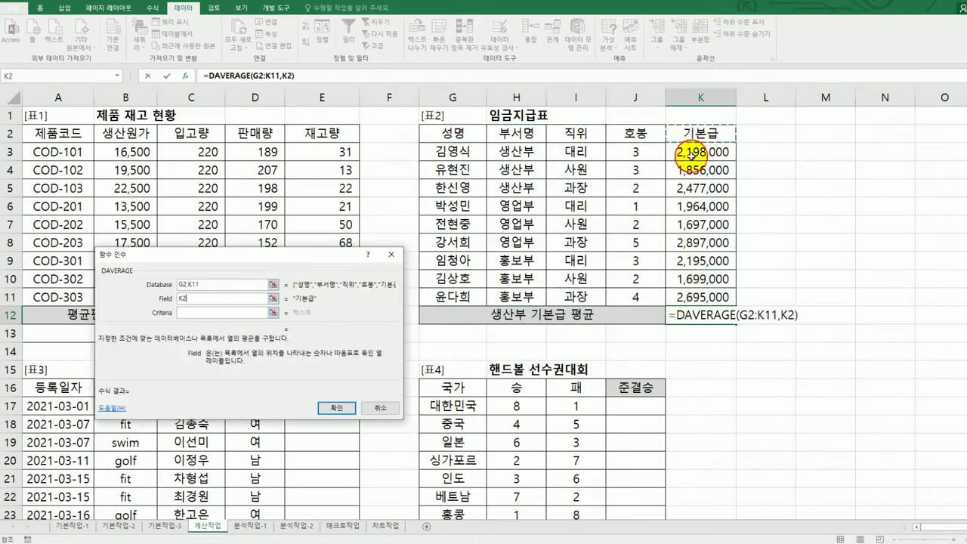
pyautogui.click(219, 314)
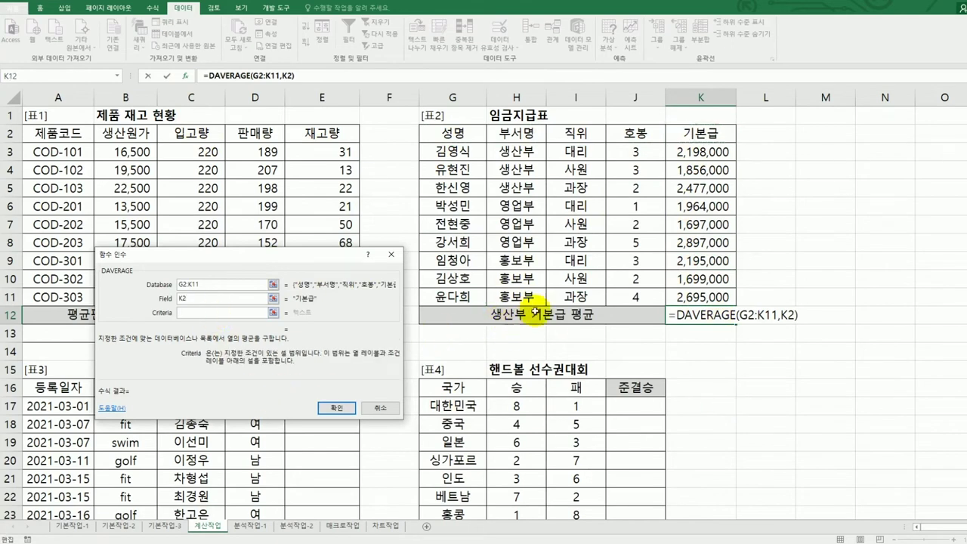
pyautogui.click(517, 132)
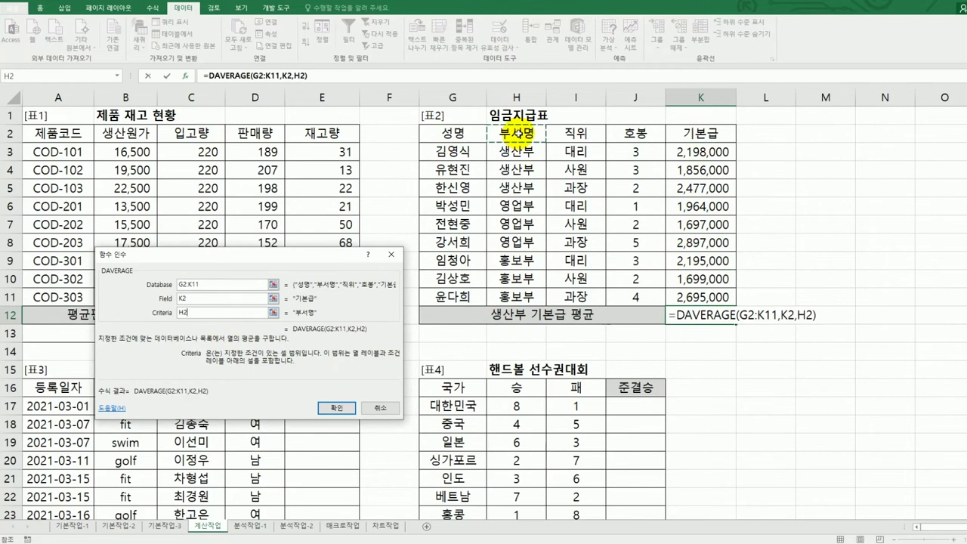
pyautogui.moveTo(517, 133); pyautogui.dragTo(515, 151)
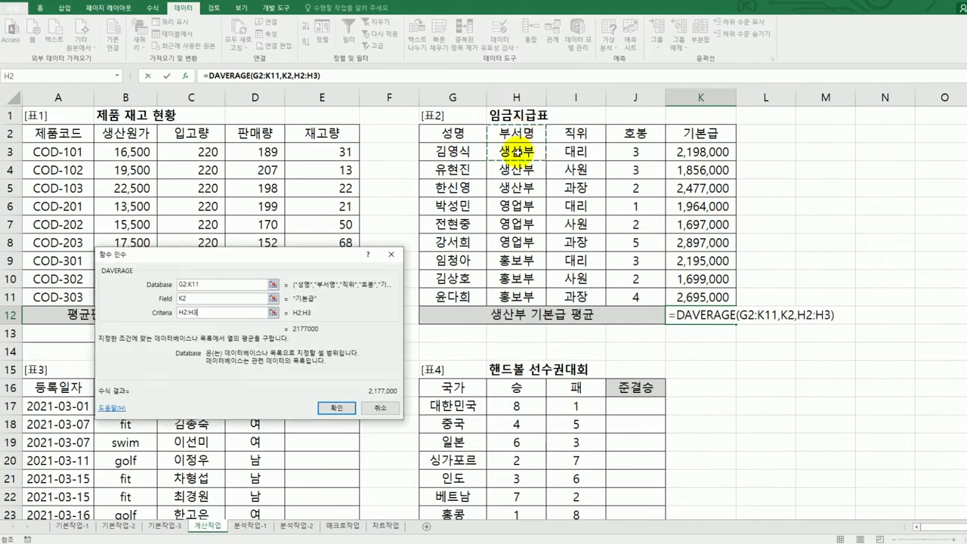
pyautogui.click(337, 408)
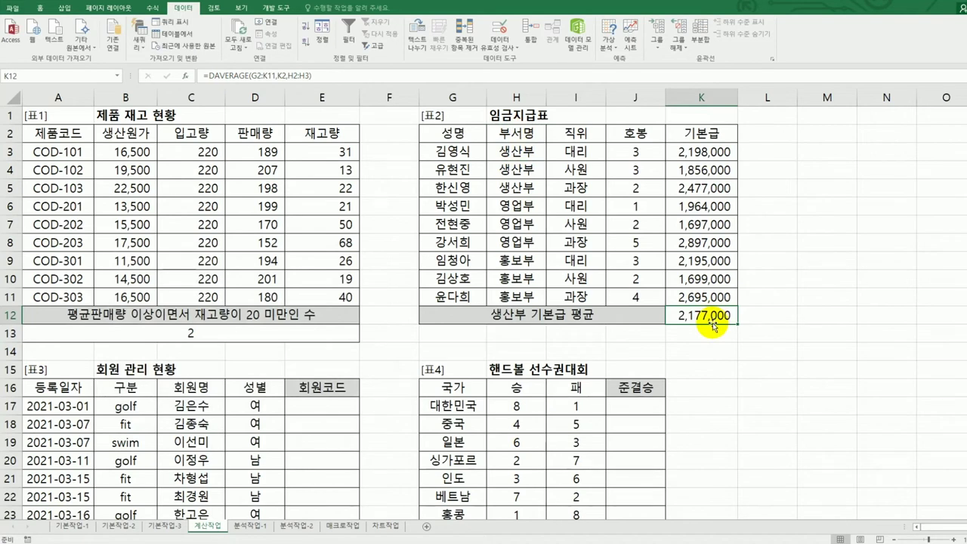
# Wrap K12's DAVERAGE formula in ROUND with -3 as the number of digits.
pyautogui.doubleClick(675, 318)
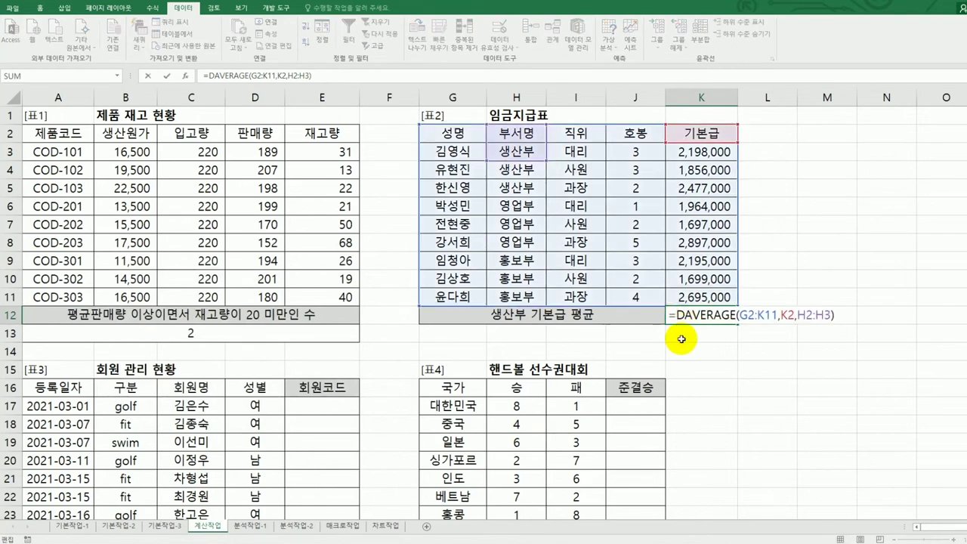
pyautogui.write('r')
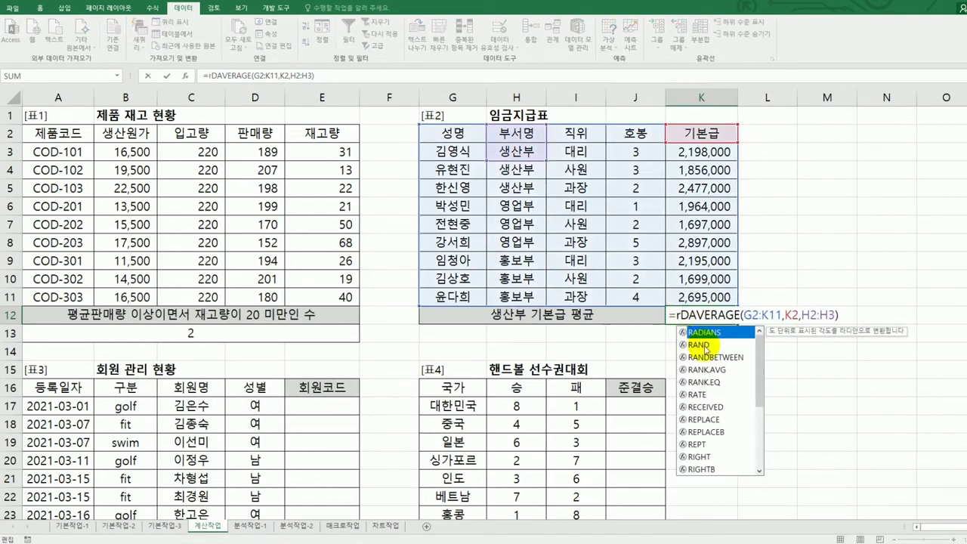
pyautogui.write('ou')
pyautogui.press('Tab')
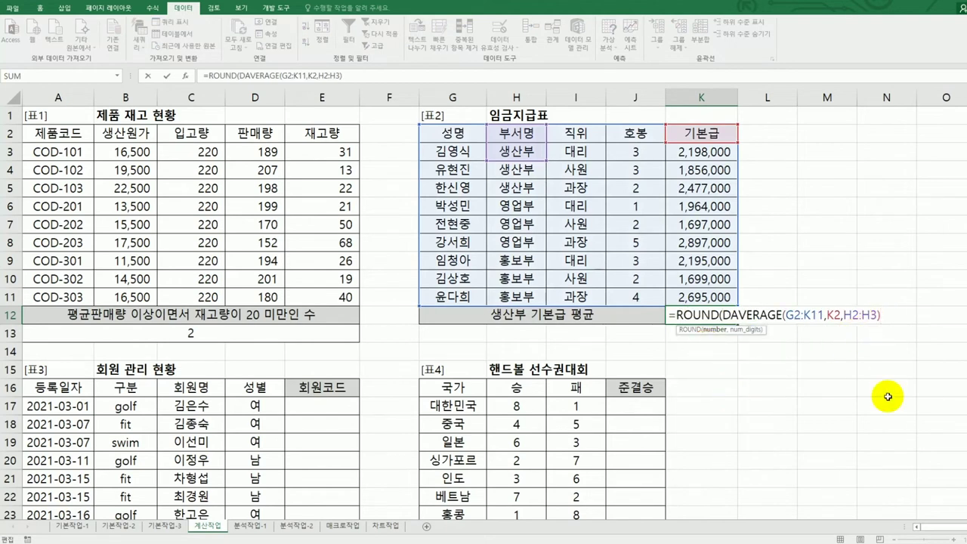
pyautogui.write(',1')
pyautogui.press('BackSpace')
pyautogui.write('-3')
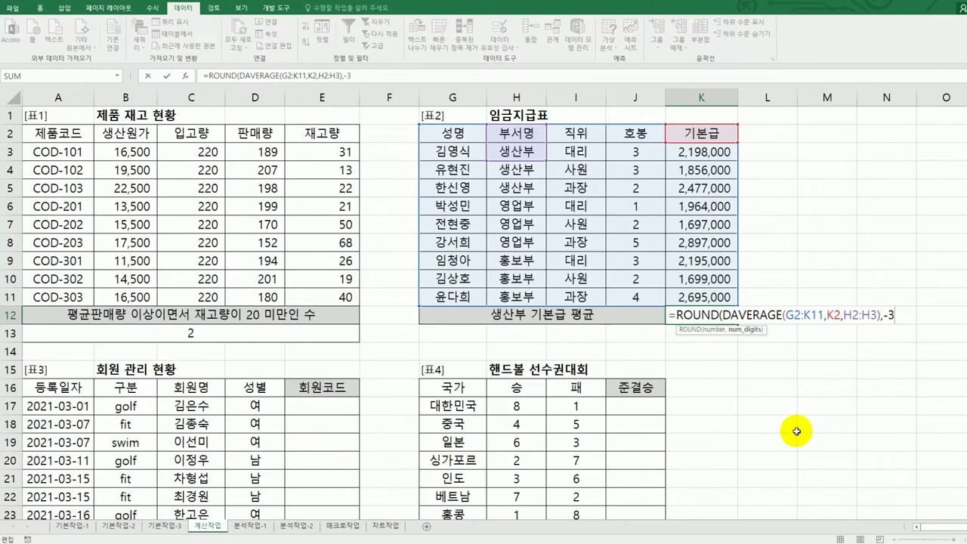
pyautogui.press('Return')
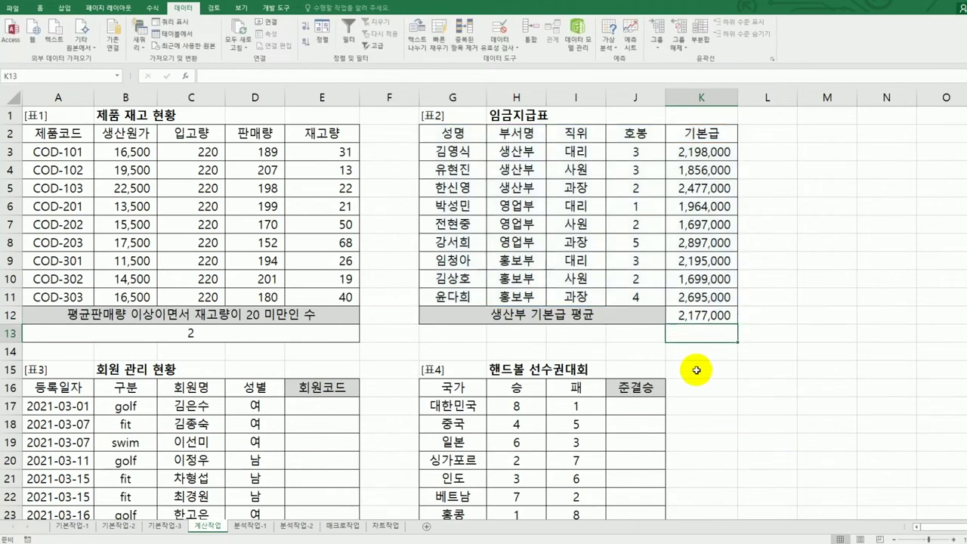
pyautogui.click(698, 314)
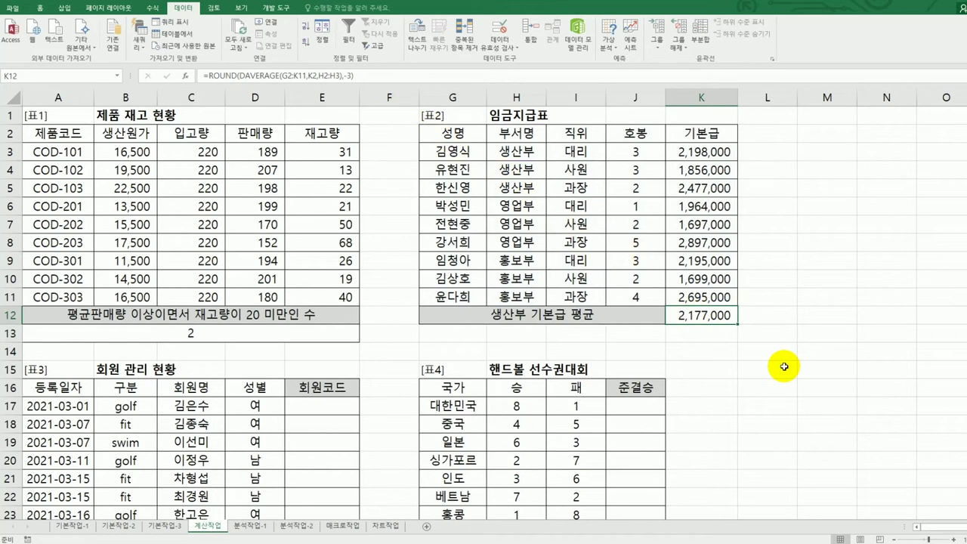
# Examine the 구분 and 등록일자 columns of the 회원 관리 현황 table that supply the 회원코드.
pyautogui.scroll(-3, 785, 367)
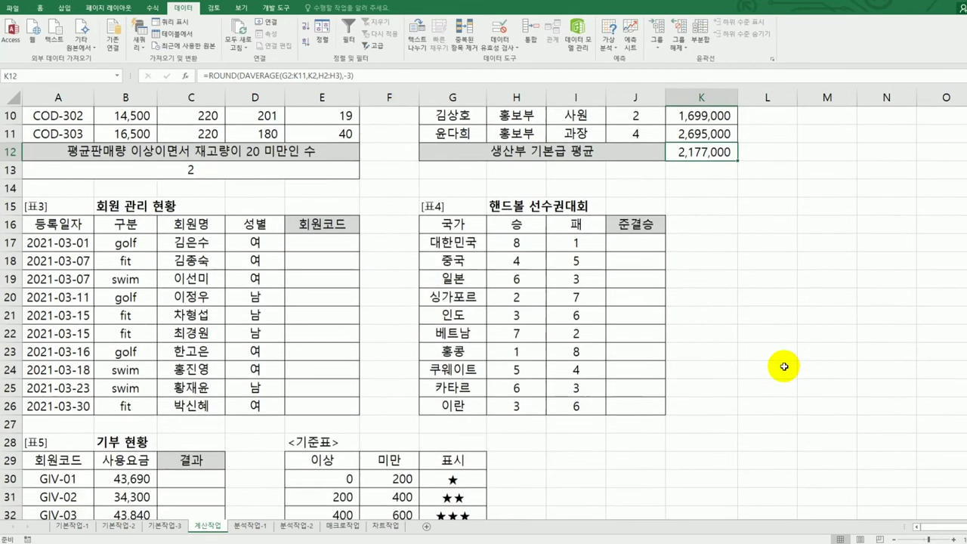
pyautogui.click(344, 247)
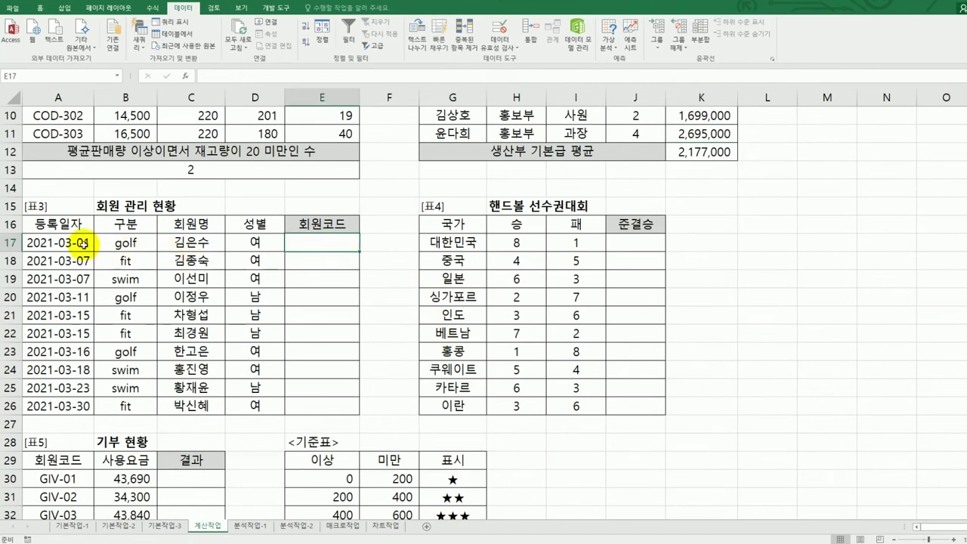
pyautogui.click(109, 240)
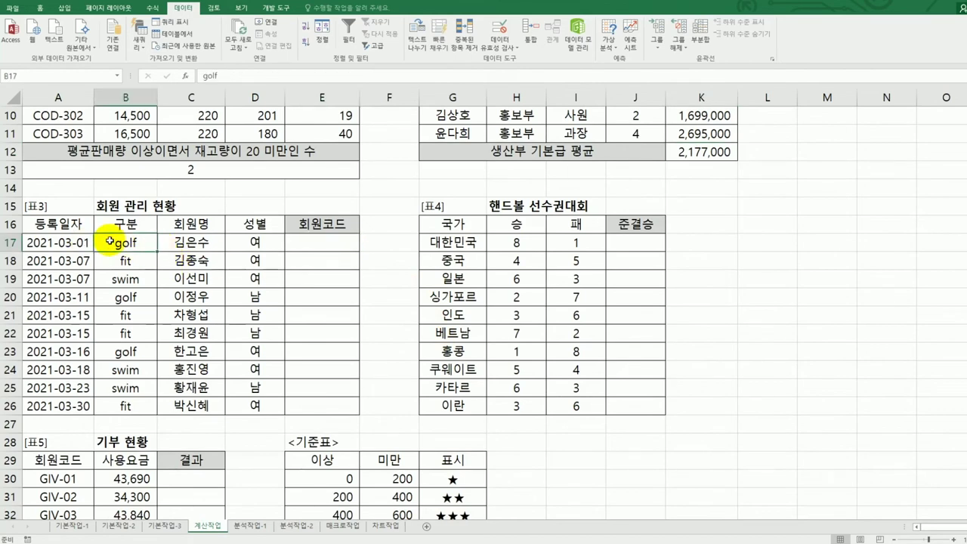
pyautogui.moveTo(113, 242); pyautogui.dragTo(126, 401)
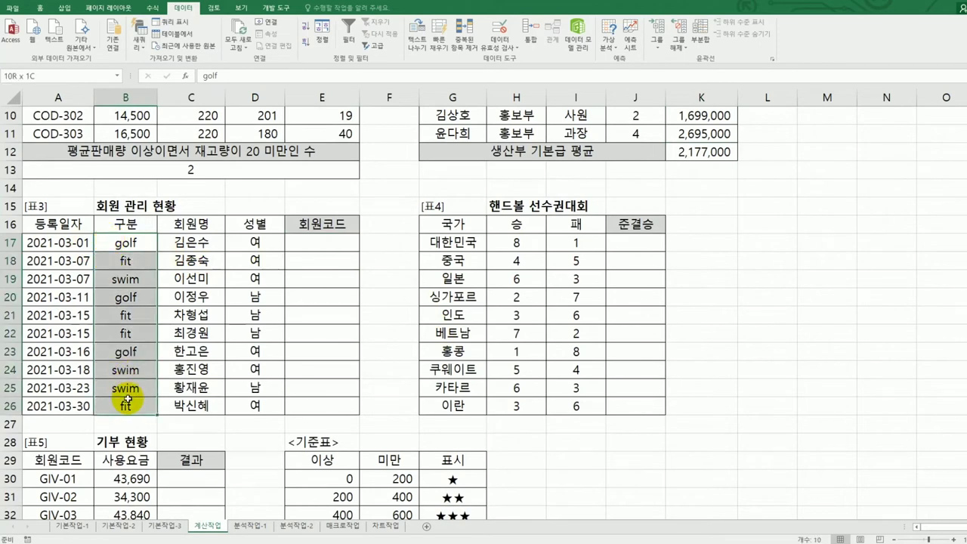
pyautogui.moveTo(74, 243); pyautogui.dragTo(65, 408)
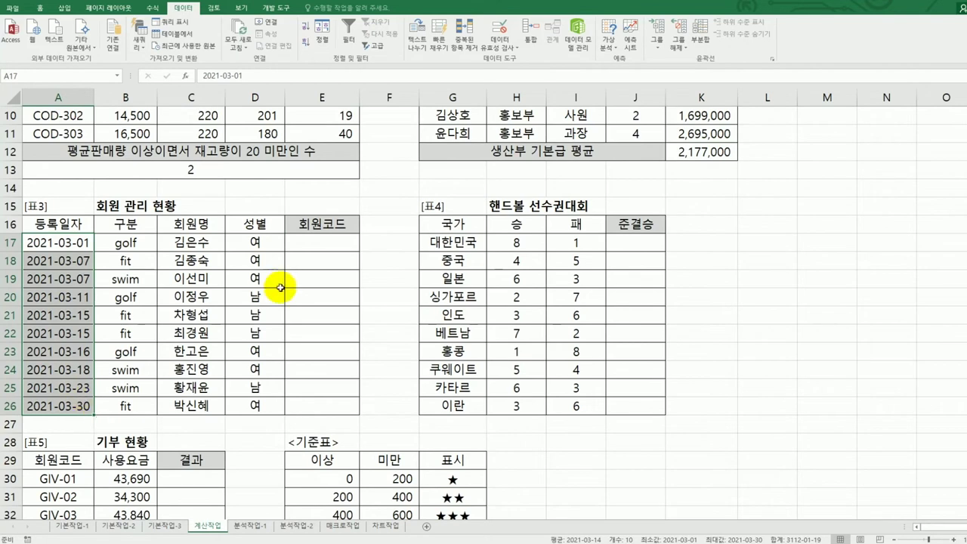
# Enter =PROPER(B17) in E17 for the 회원코드 and fill it down to E26.
pyautogui.click(331, 250)
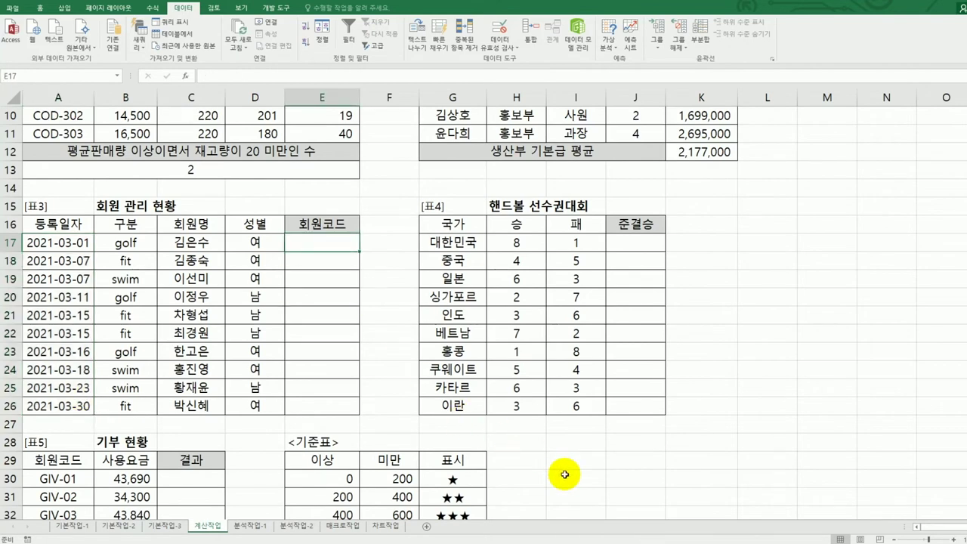
pyautogui.write('=')
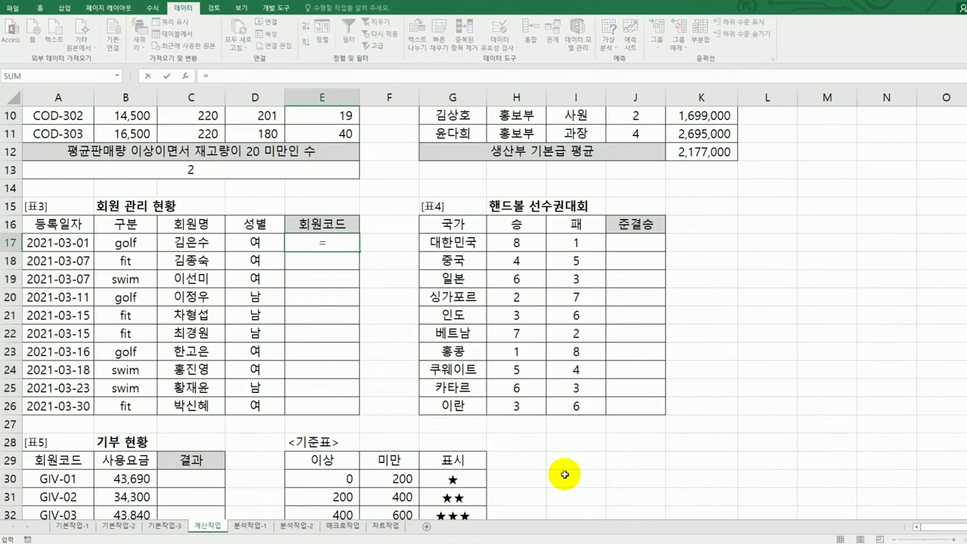
pyautogui.write('pro')
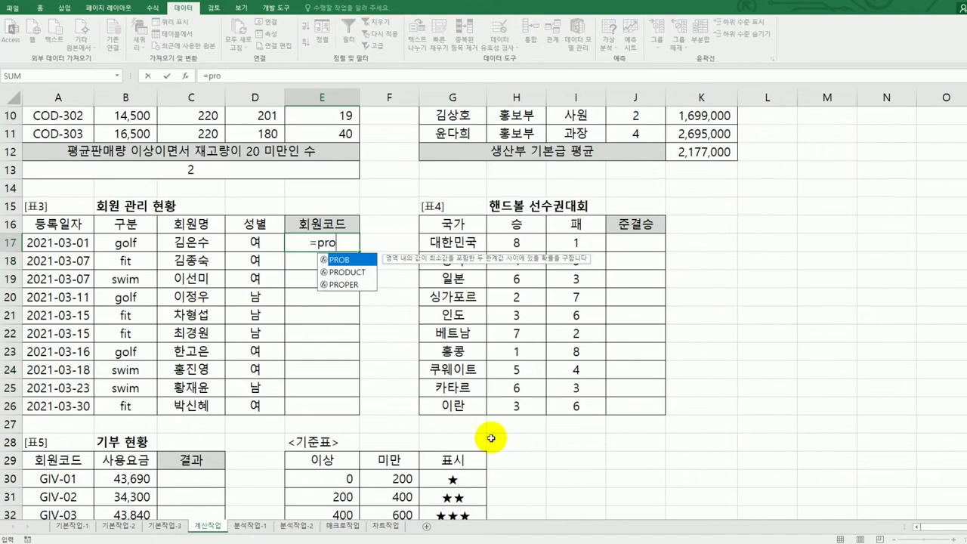
pyautogui.click(364, 285)
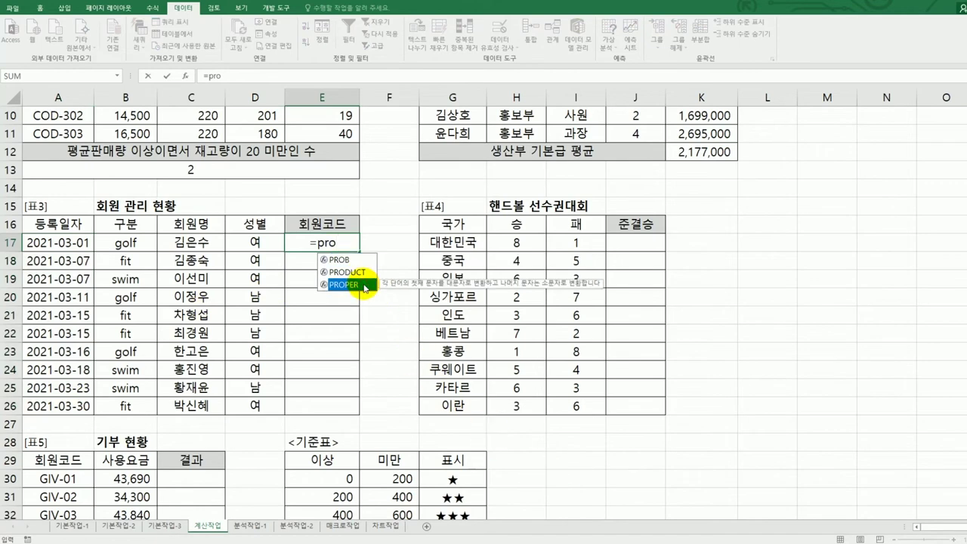
pyautogui.doubleClick(364, 286)
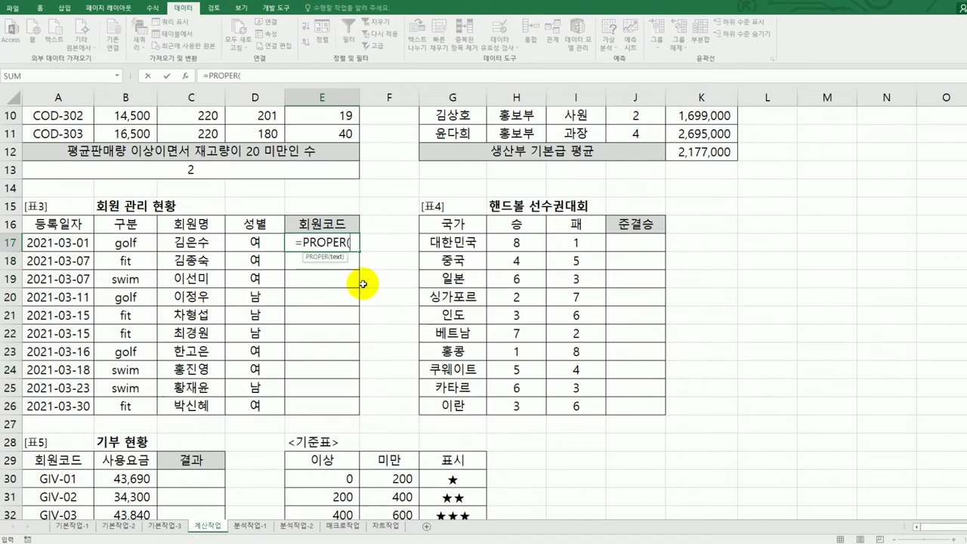
pyautogui.click(120, 246)
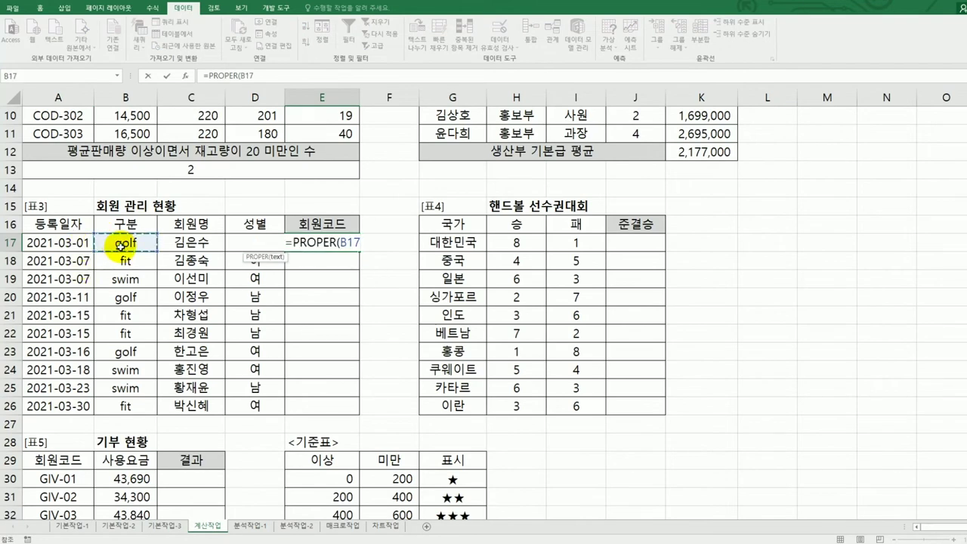
pyautogui.write(')')
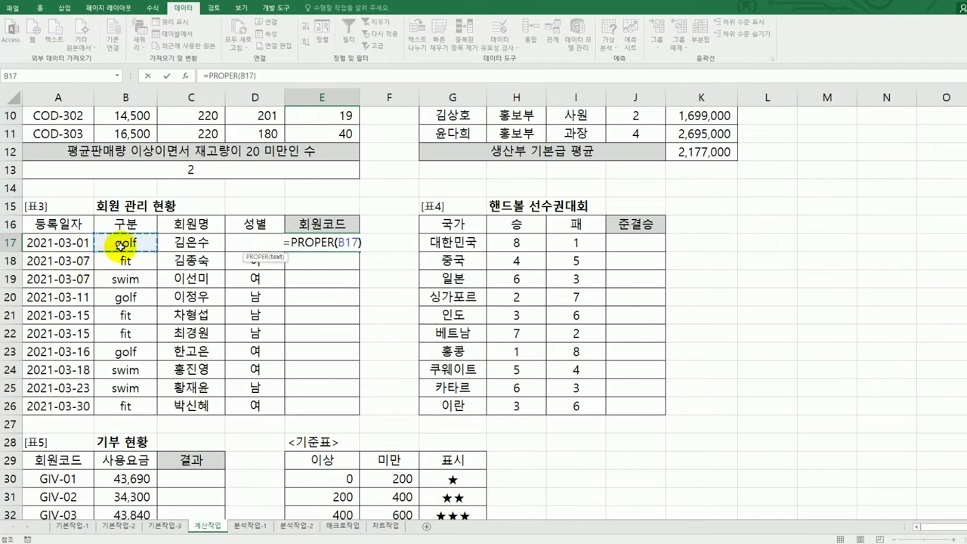
pyautogui.press('Return')
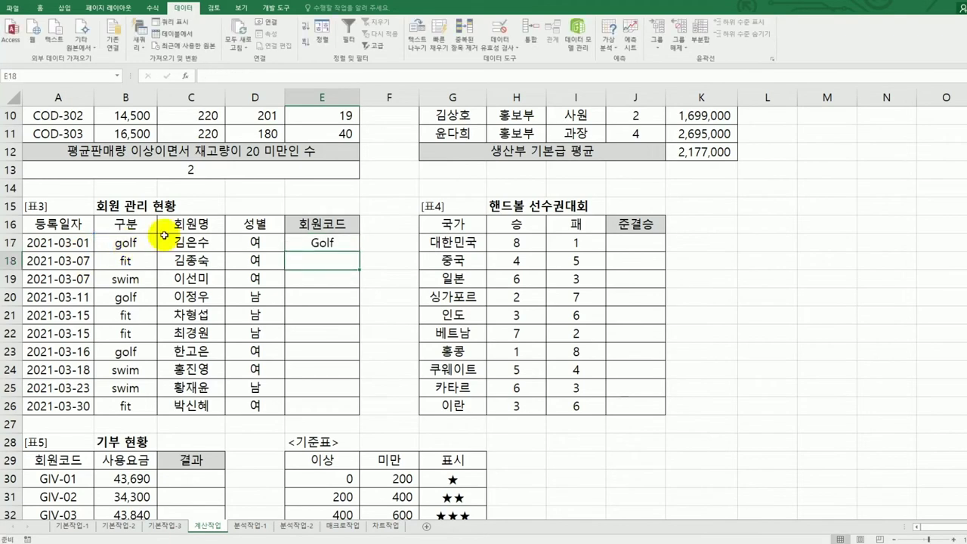
pyautogui.click(318, 244)
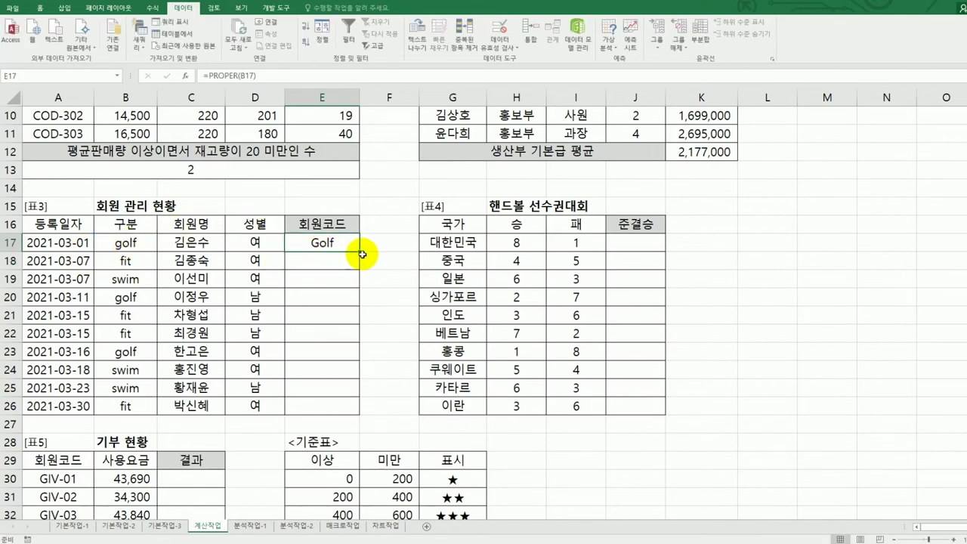
pyautogui.moveTo(362, 252); pyautogui.dragTo(335, 411)
# Extend E17's formula to =PROPER(B17)&"-"&DAY(A17) and fill it down to E26.
pyautogui.doubleClick(350, 244)
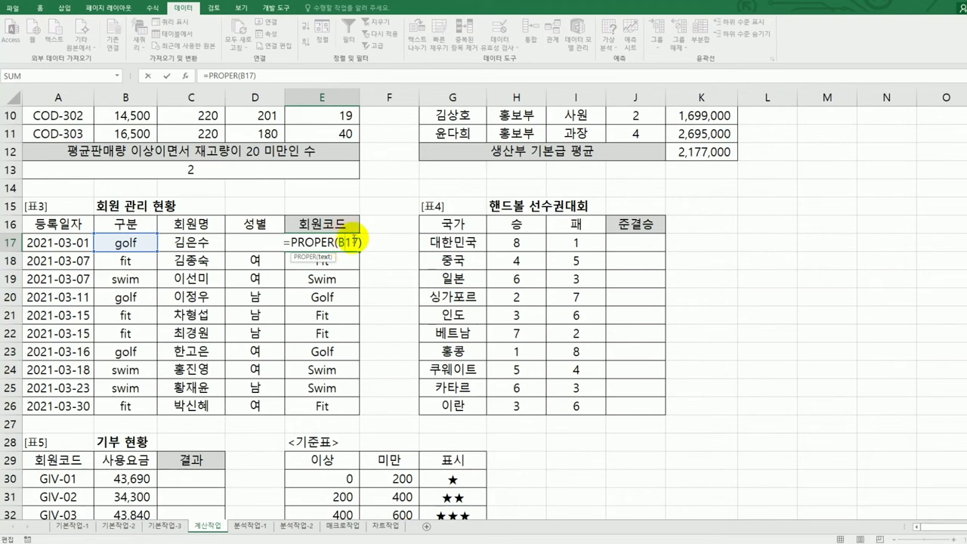
pyautogui.click(373, 246)
pyautogui.write('&')
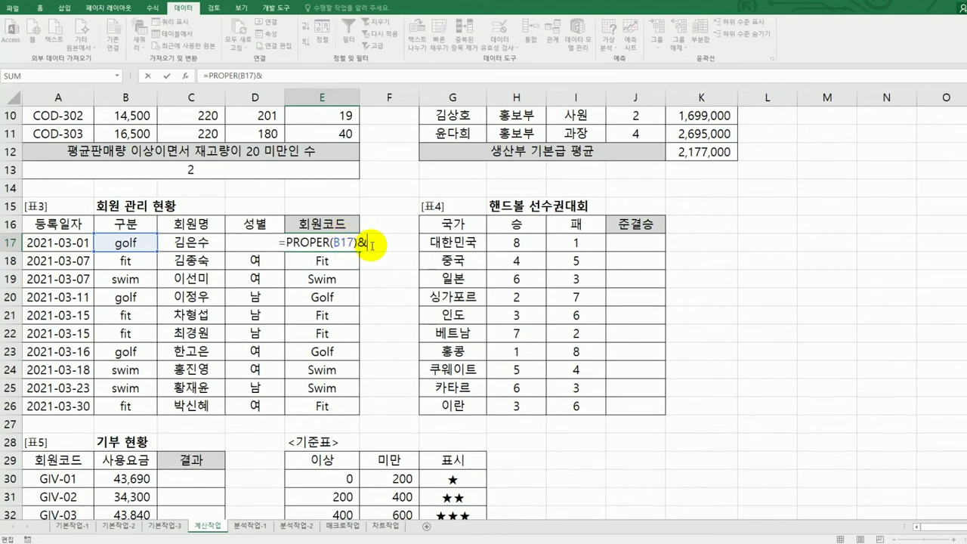
pyautogui.write('"-"&')
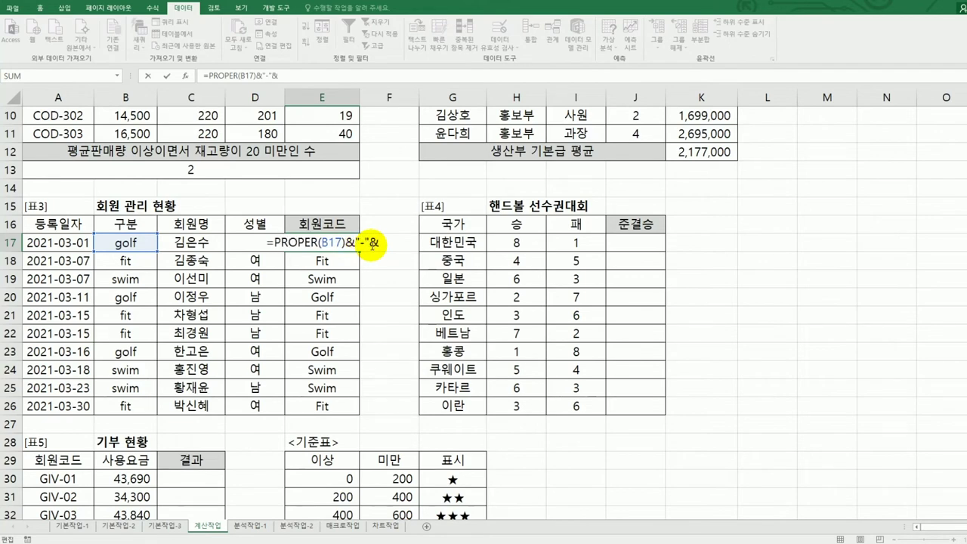
pyautogui.write('day')
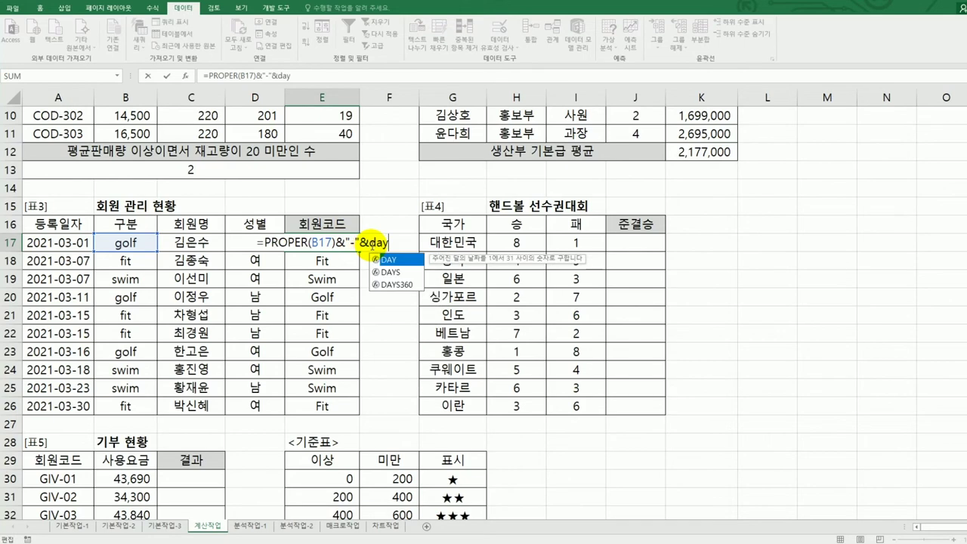
pyautogui.press('Tab')
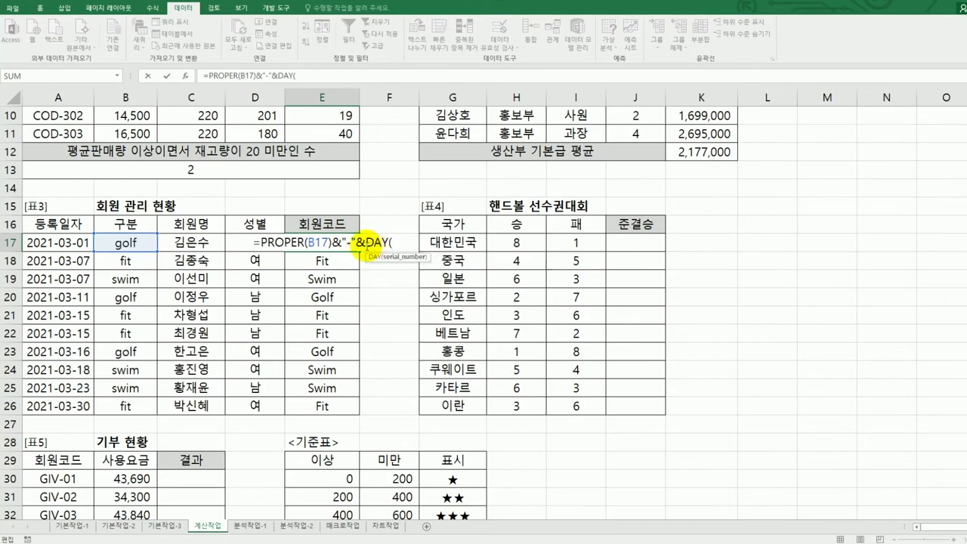
pyautogui.click(48, 243)
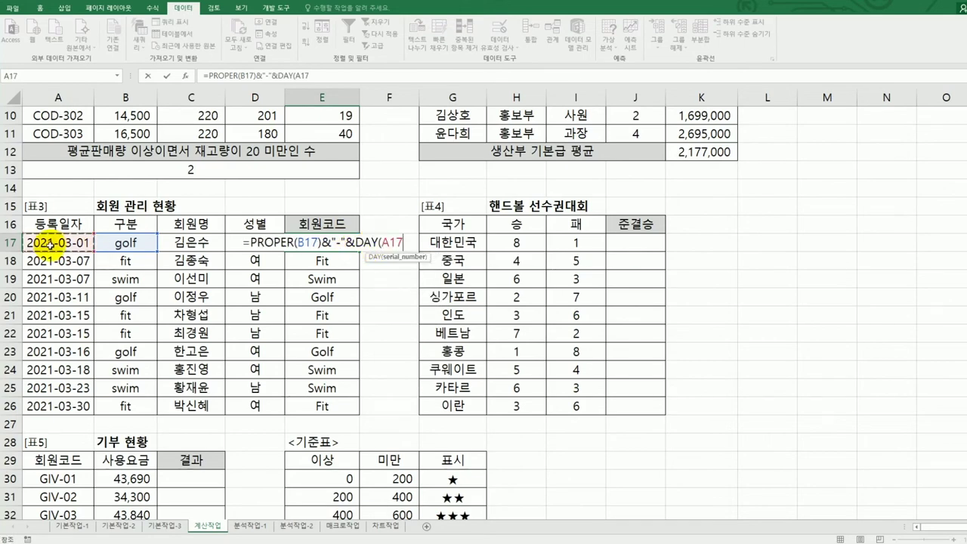
pyautogui.press('Return')
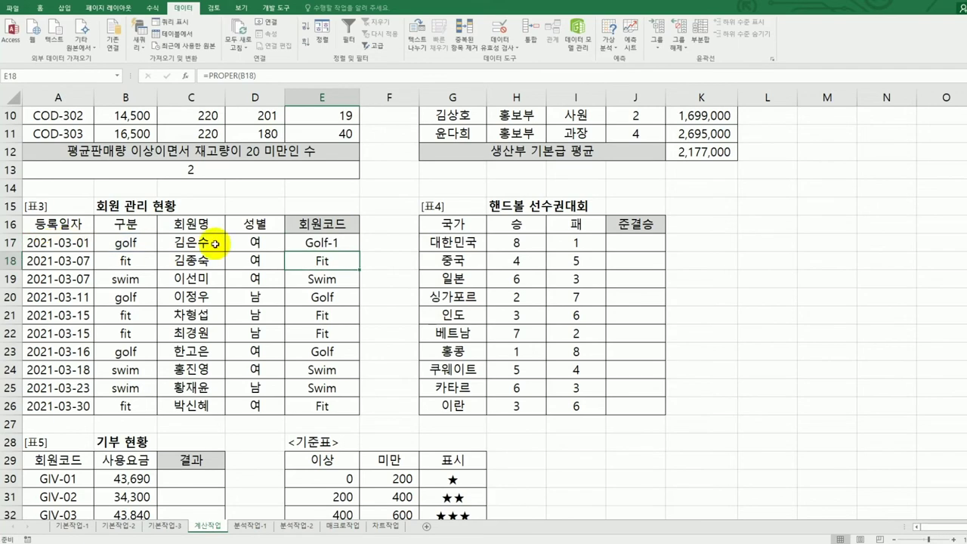
pyautogui.click(332, 242)
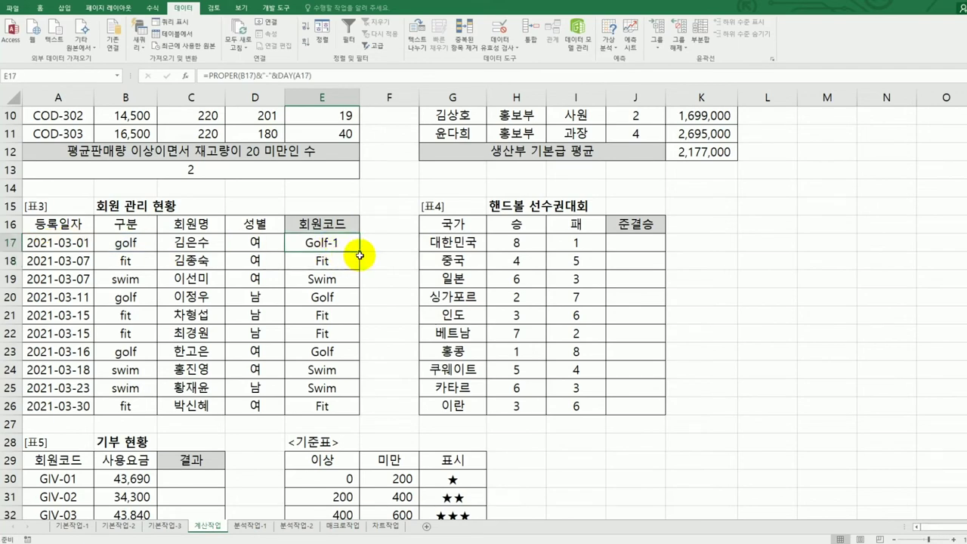
pyautogui.moveTo(360, 253); pyautogui.dragTo(349, 415)
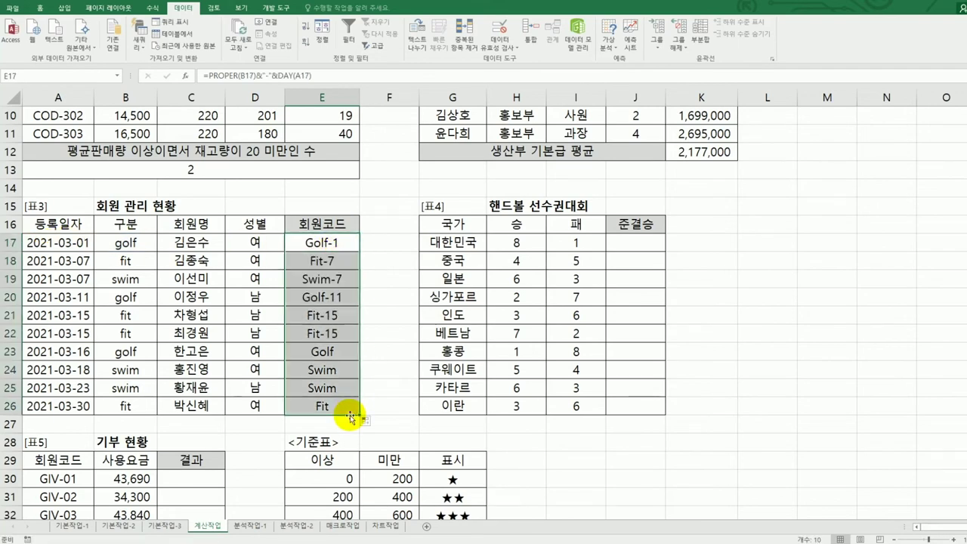
pyautogui.click(332, 407)
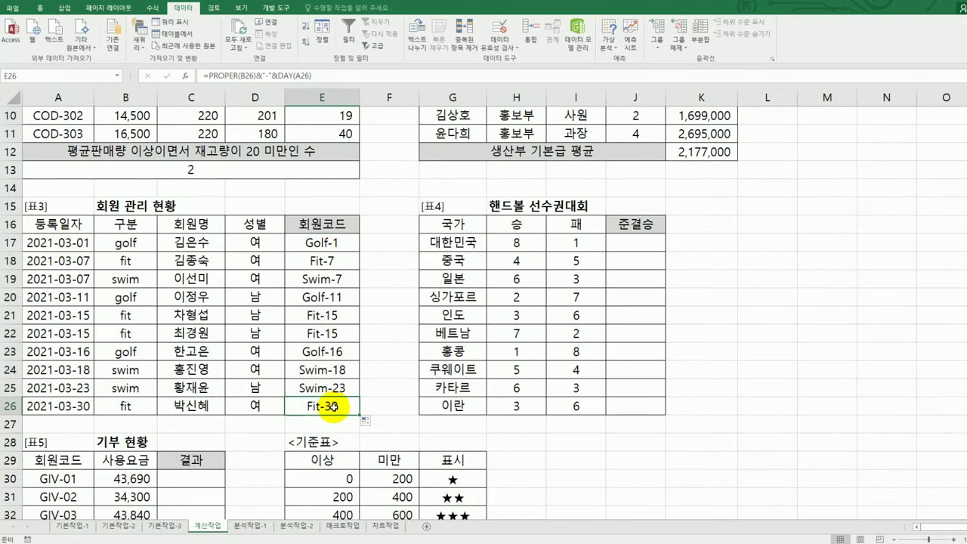
pyautogui.scroll(2, 332, 406)
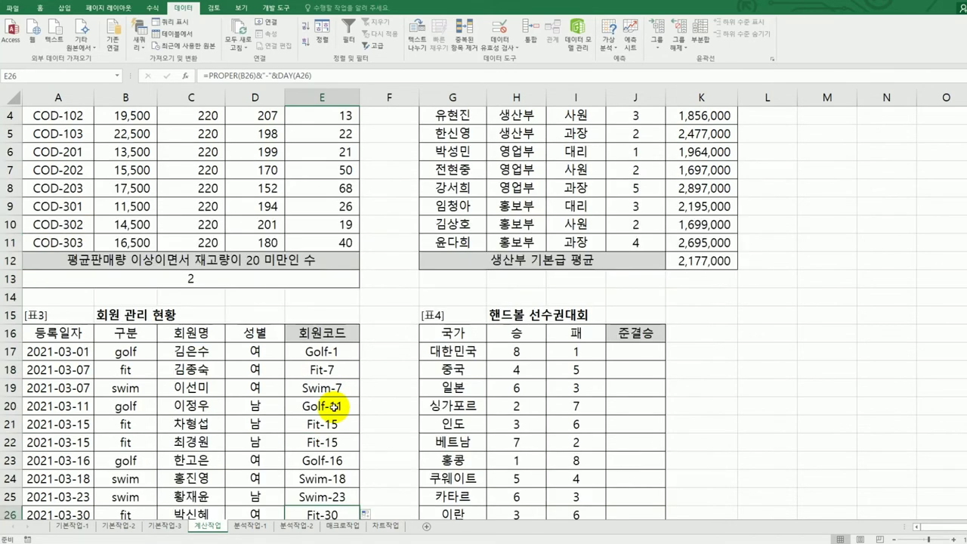
# Enter =LARGE($H$17:$H$26,3) in J17, the first 준결승 cell of the 핸드볼 선수권대회 table.
pyautogui.scroll(-3, 484, 361)
pyautogui.click(637, 189)
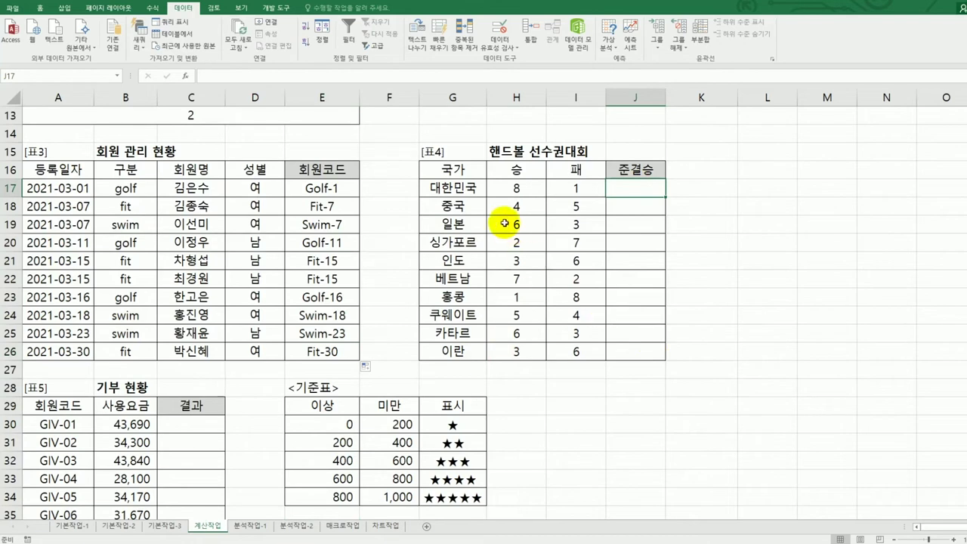
pyautogui.moveTo(514, 189); pyautogui.dragTo(524, 352)
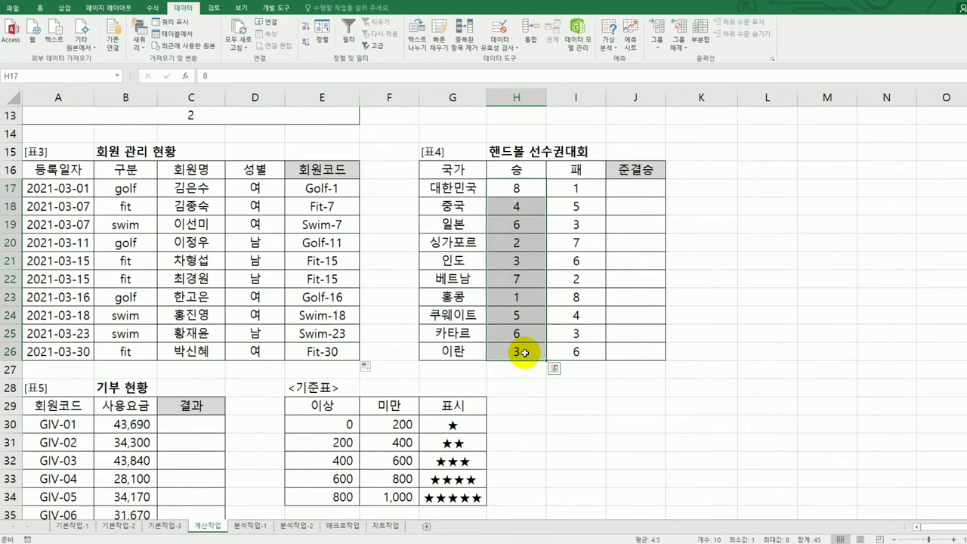
pyautogui.click(640, 192)
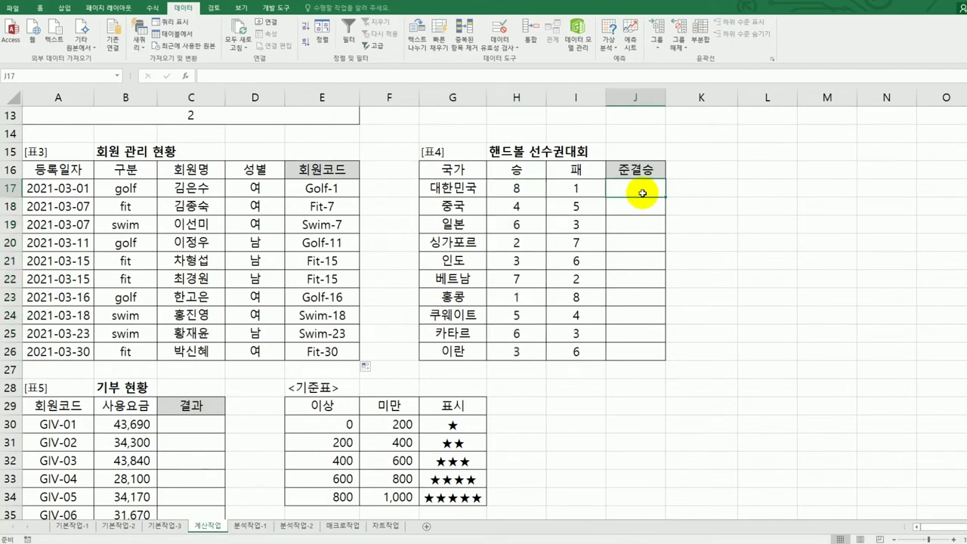
pyautogui.doubleClick(642, 193)
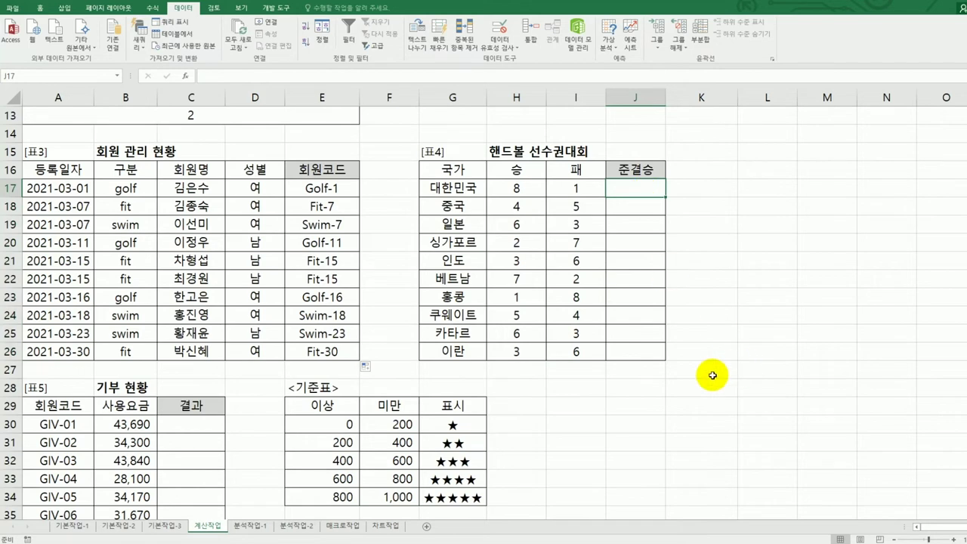
pyautogui.write('=l')
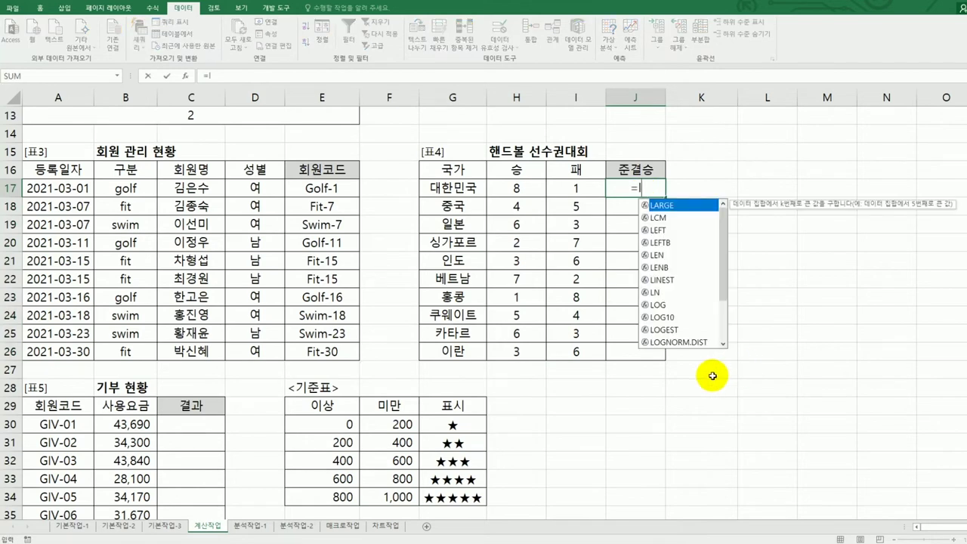
pyautogui.doubleClick(702, 206)
pyautogui.moveTo(523, 189); pyautogui.dragTo(523, 352)
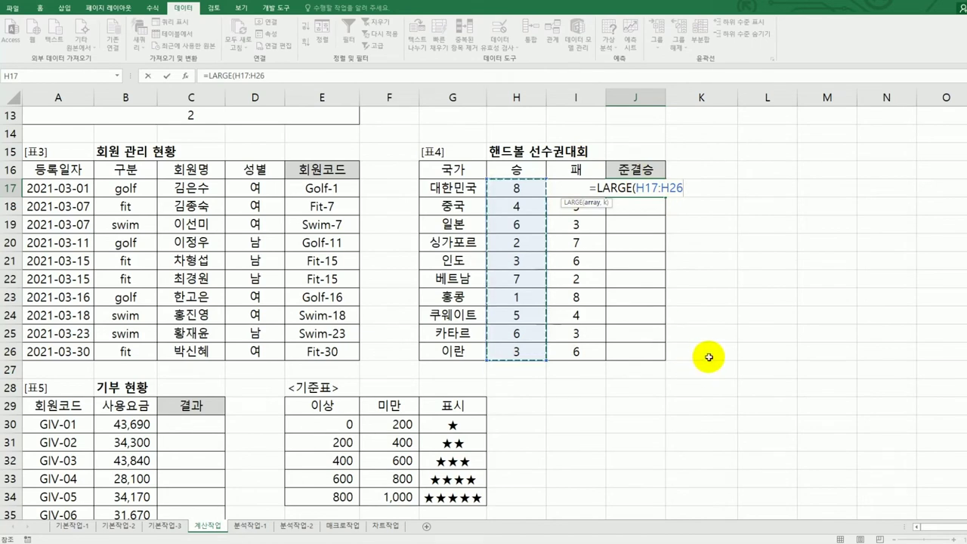
pyautogui.press('F4')
pyautogui.write(',3)')
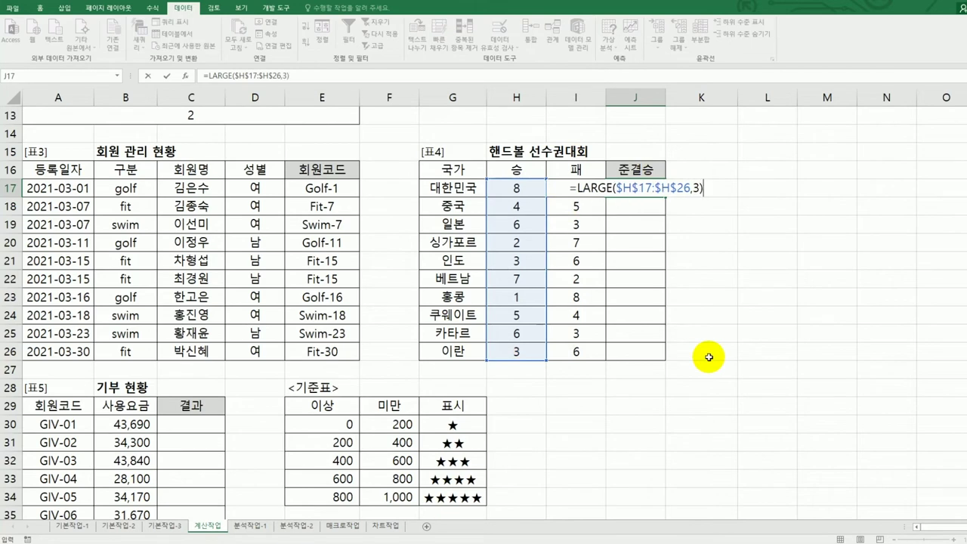
pyautogui.hotkey('ctrl', 'Return')
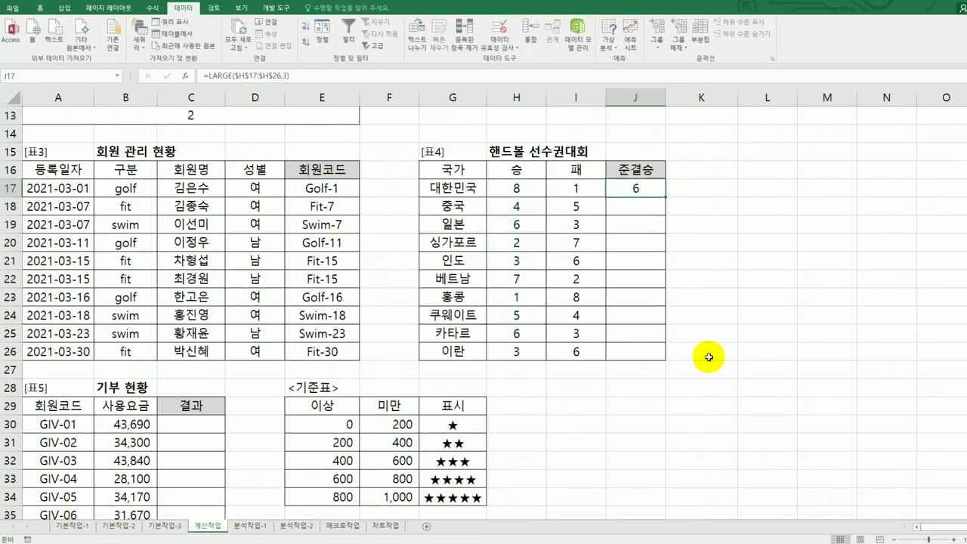
# Wrap J17's LARGE formula in an IF whose condition is H17>=LARGE($H$17:$H$26,3).
pyautogui.moveTo(516, 188); pyautogui.dragTo(502, 355)
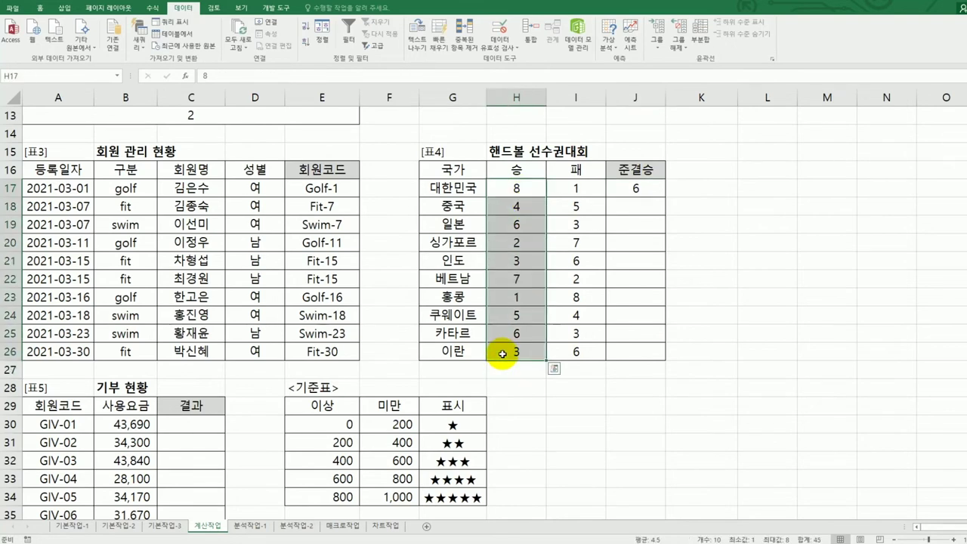
pyautogui.click(502, 354)
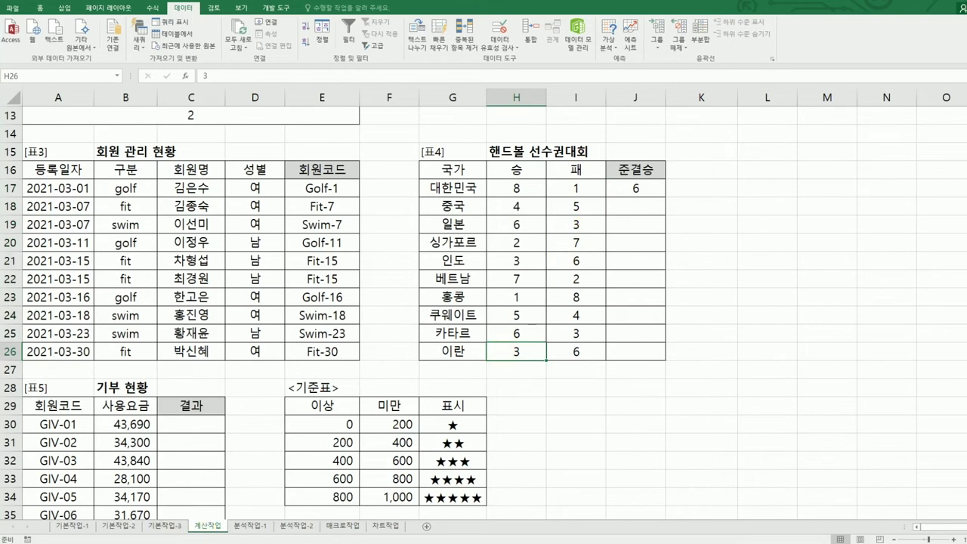
pyautogui.click(628, 190)
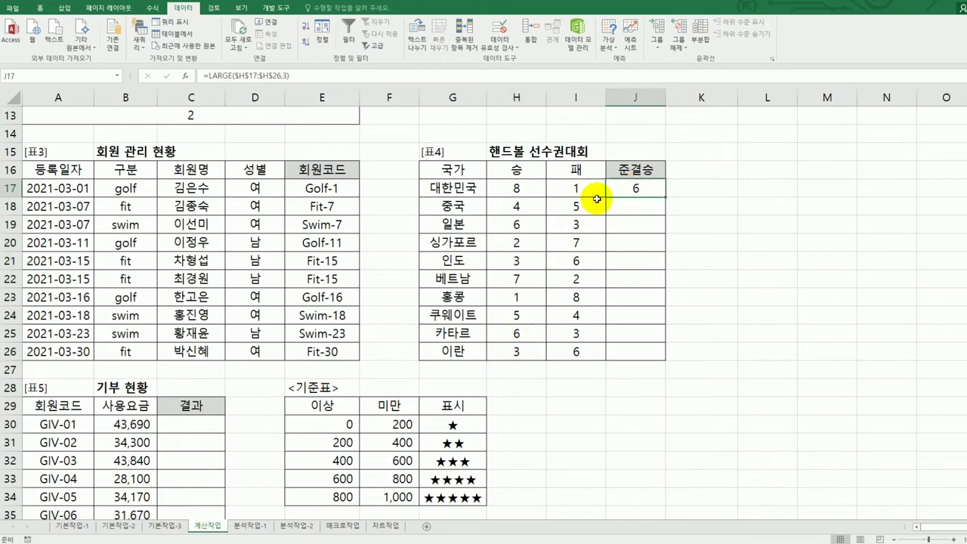
pyautogui.doubleClick(626, 193)
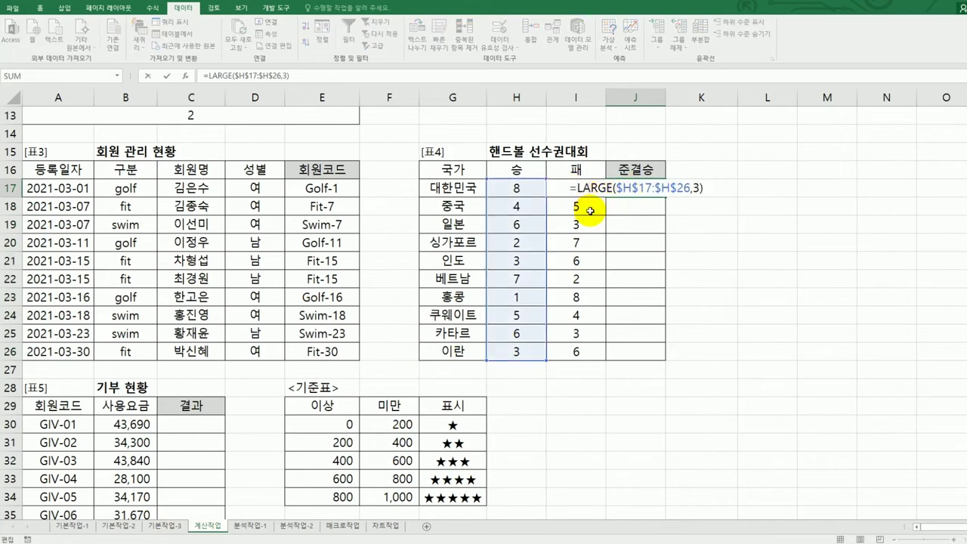
pyautogui.write('if')
pyautogui.doubleClick(590, 208)
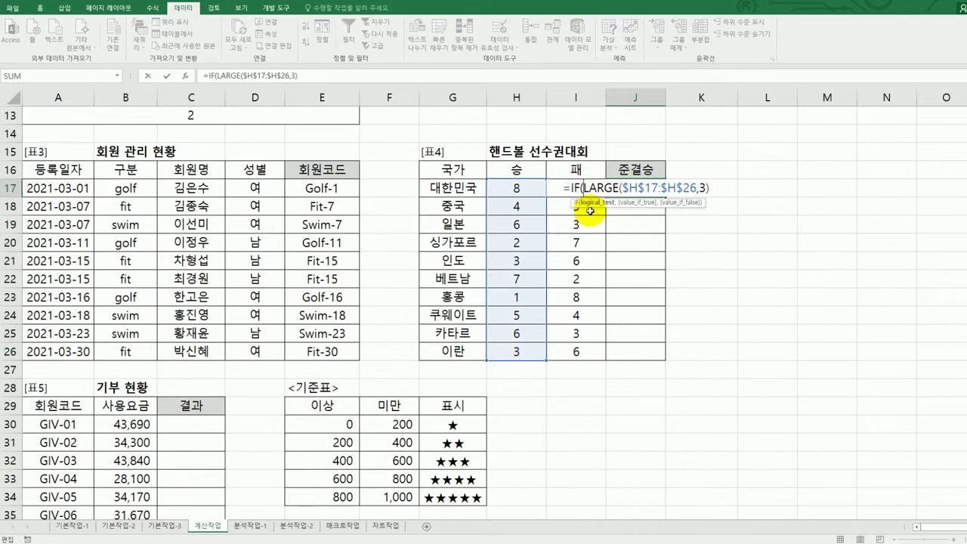
pyautogui.click(532, 187)
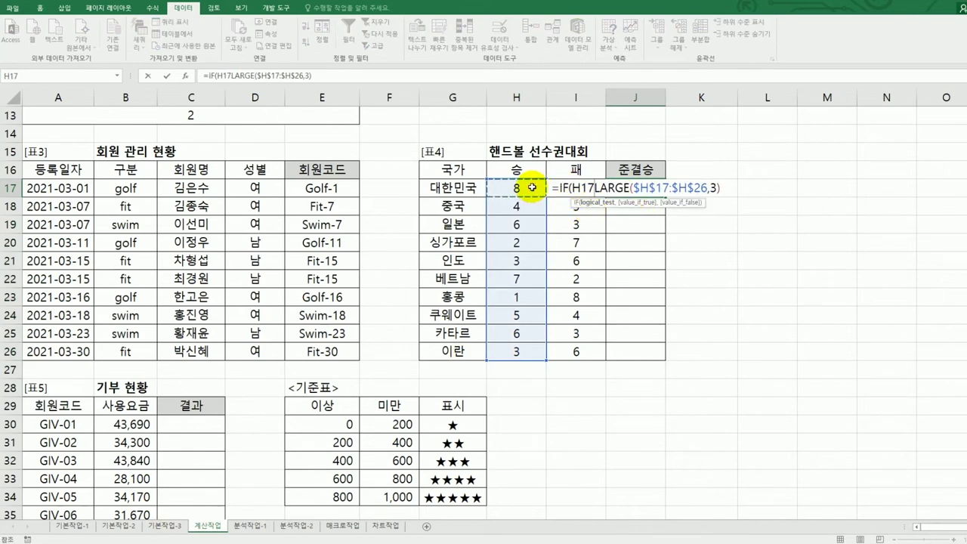
pyautogui.write('>=')
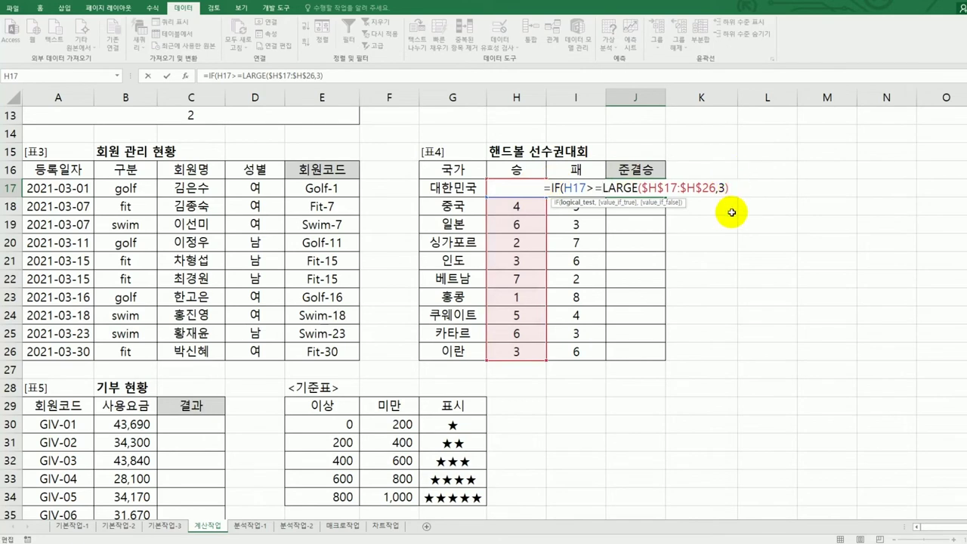
# Complete J17's IF with "진출" when true and "" when false, and fill it down to J26.
pyautogui.write(',')
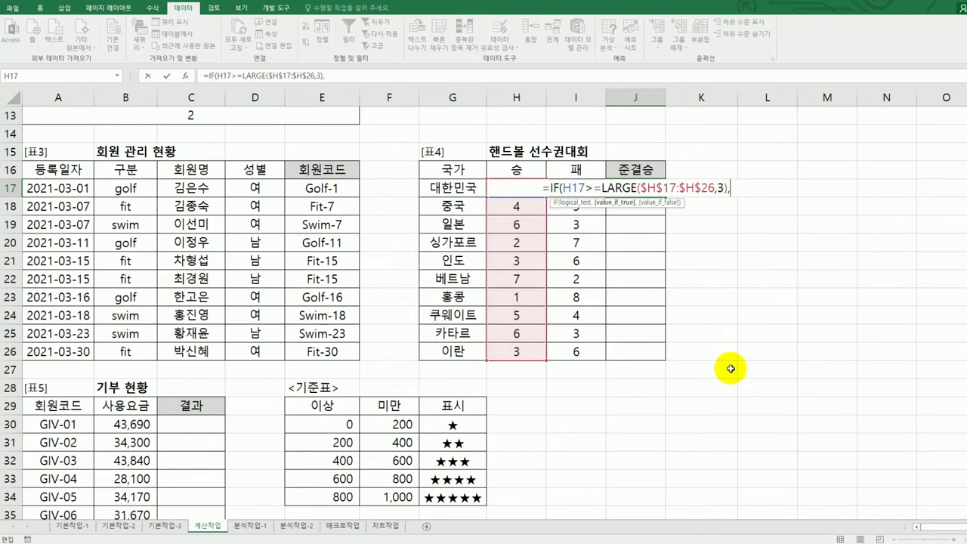
pyautogui.write('"진출",')
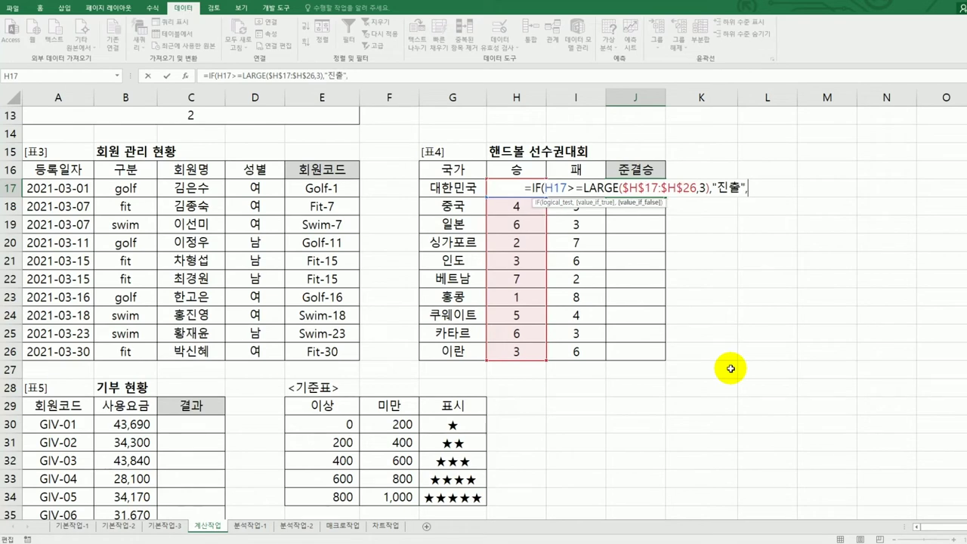
pyautogui.write('""')
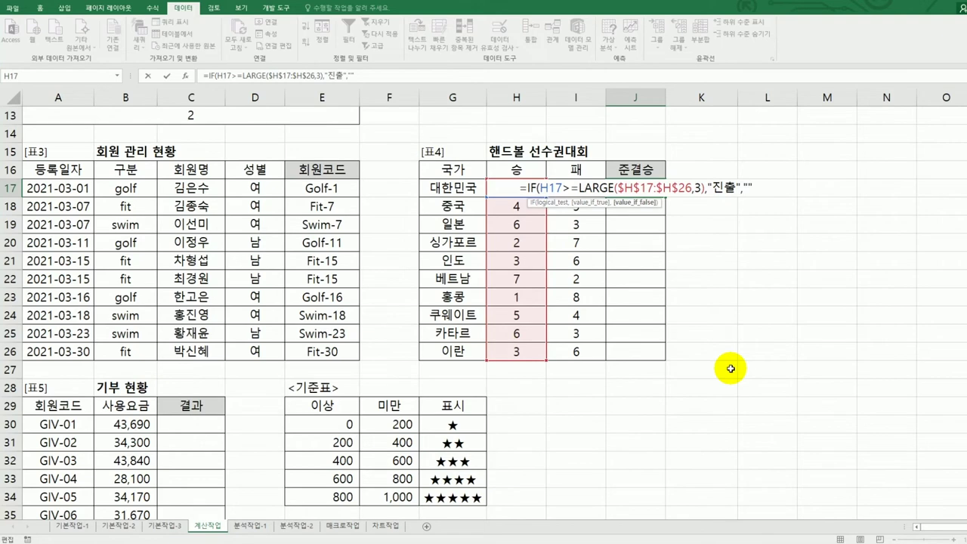
pyautogui.write(')')
pyautogui.press('Return')
pyautogui.press('Up')
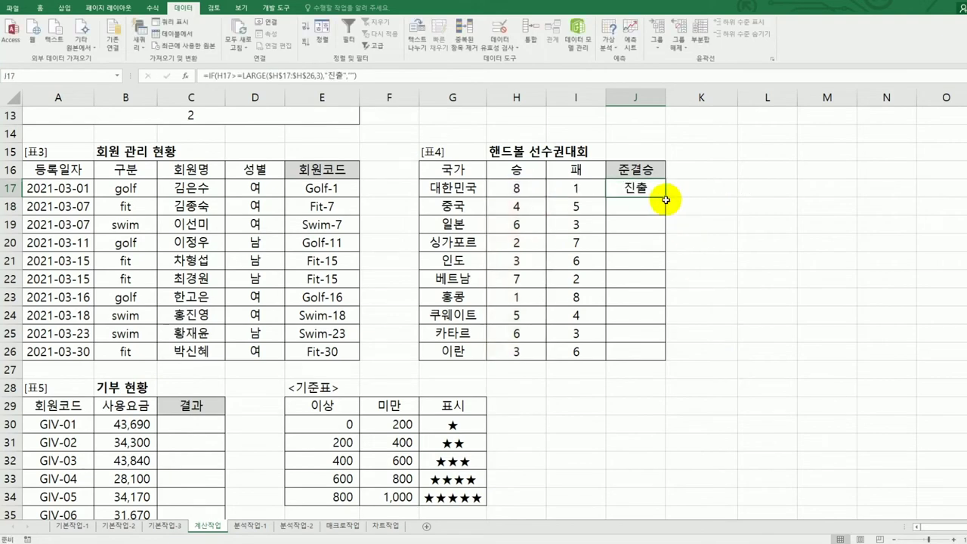
pyautogui.moveTo(666, 198); pyautogui.dragTo(658, 357)
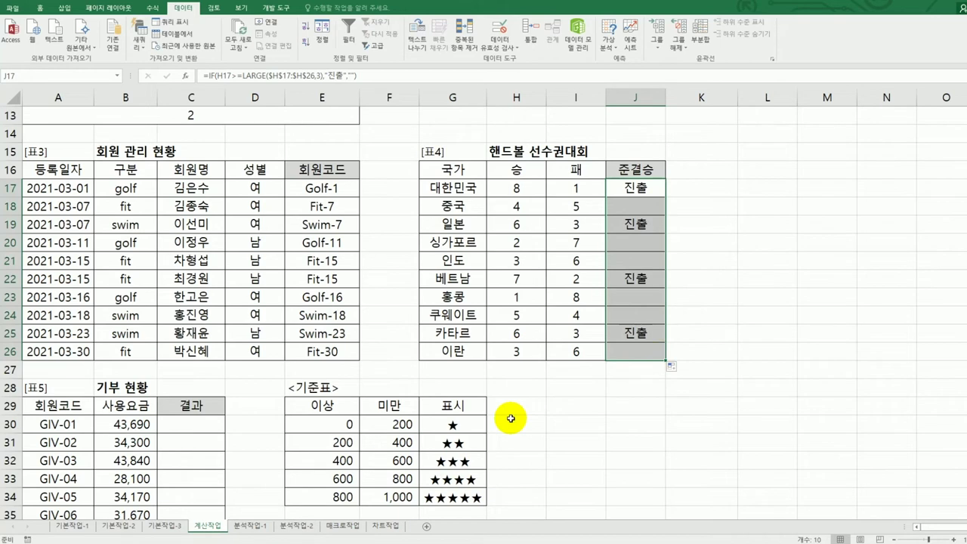
# Compare the 승 values with the 준결승 results in the 핸드볼 선수권대회 table, including countries tied on wins.
pyautogui.click(639, 190)
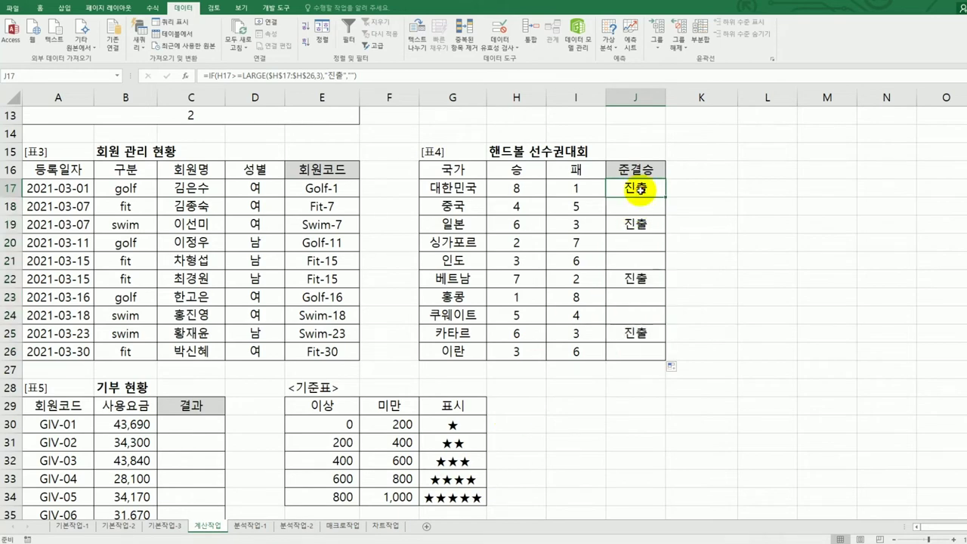
pyautogui.click(517, 189)
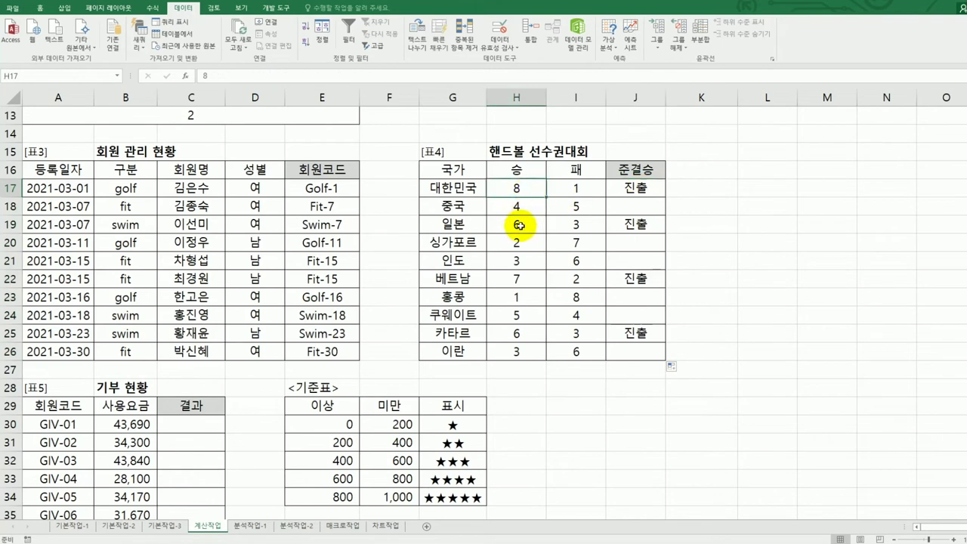
pyautogui.keyDown('ctrl'); pyautogui.click(520, 225); pyautogui.keyUp('ctrl')
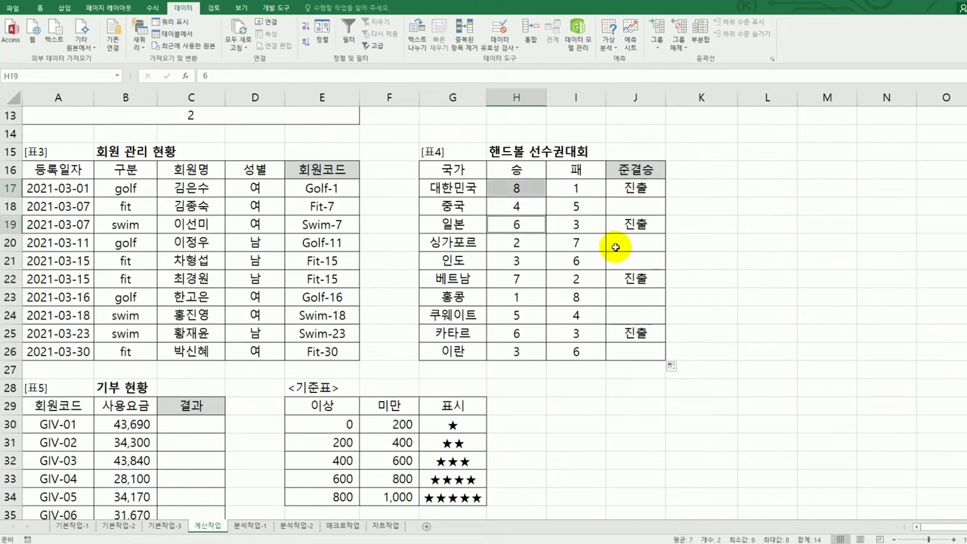
pyautogui.keyDown('ctrl'); pyautogui.click(529, 278); pyautogui.keyUp('ctrl')
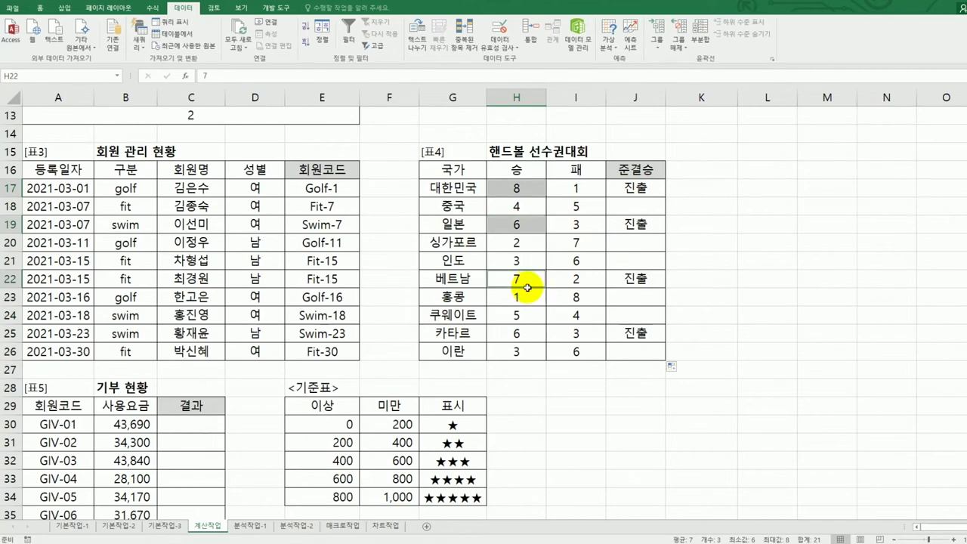
pyautogui.click(522, 226)
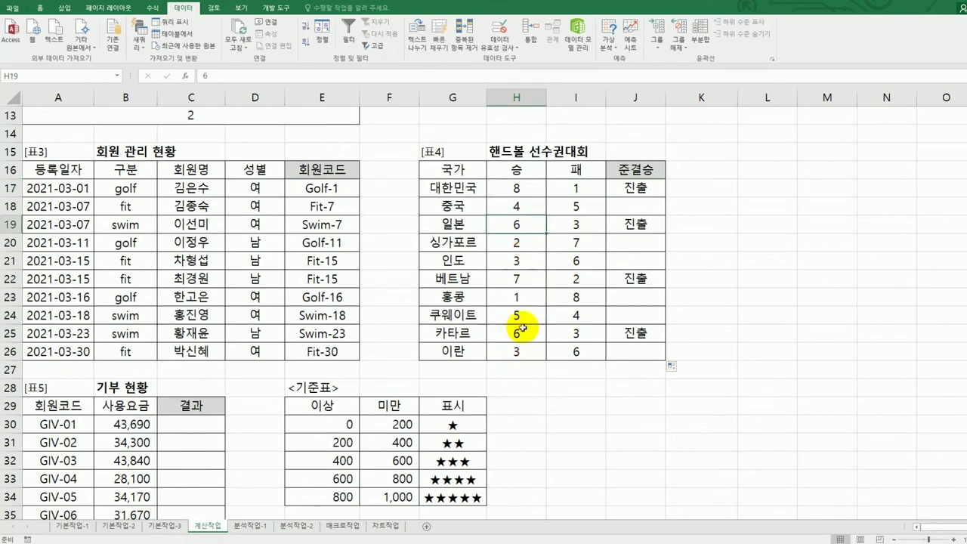
pyautogui.press('Right')
pyautogui.press('Right')
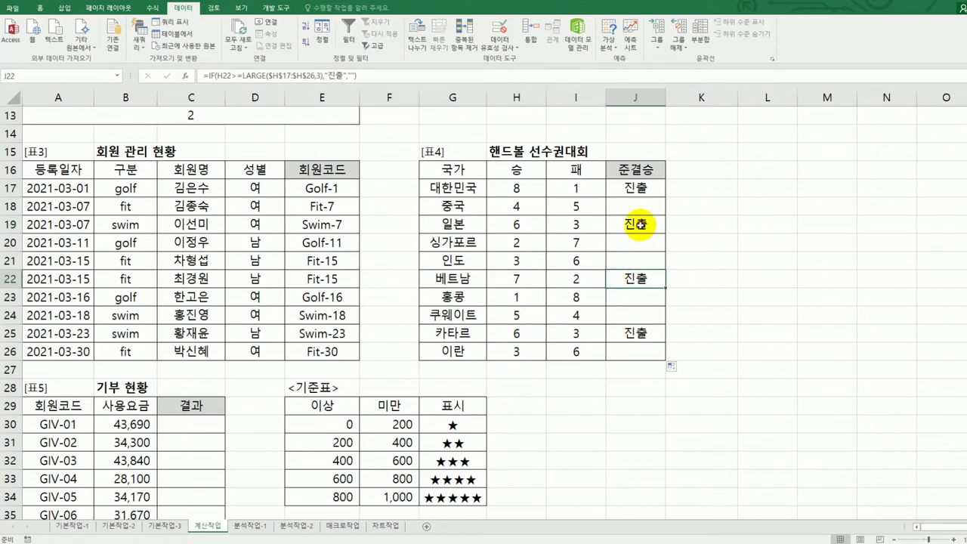
pyautogui.click(635, 189)
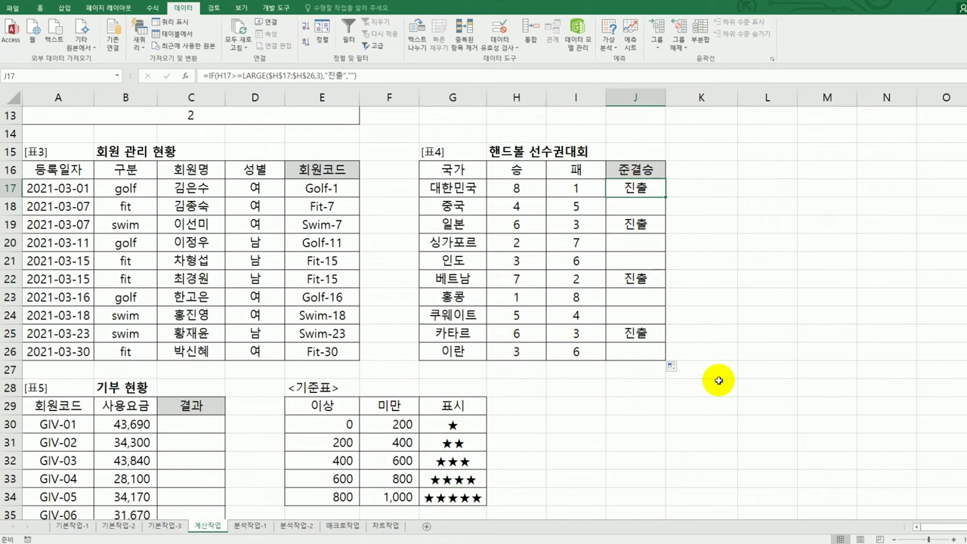
pyautogui.click(519, 224)
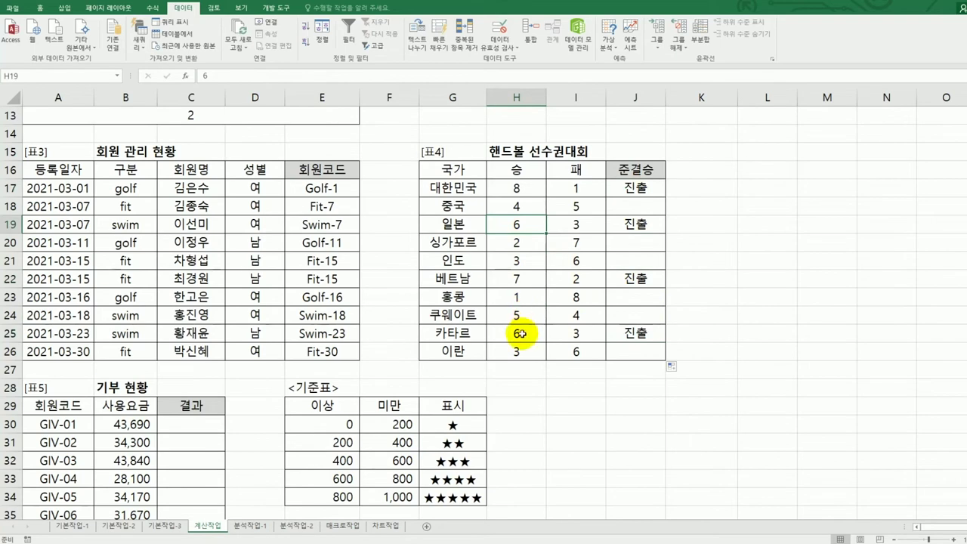
pyautogui.click(633, 335)
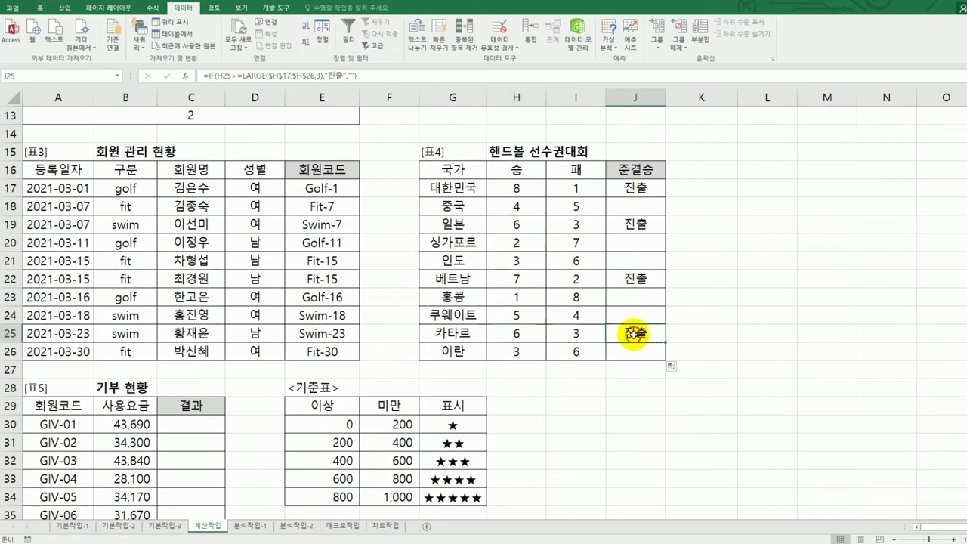
pyautogui.click(635, 187)
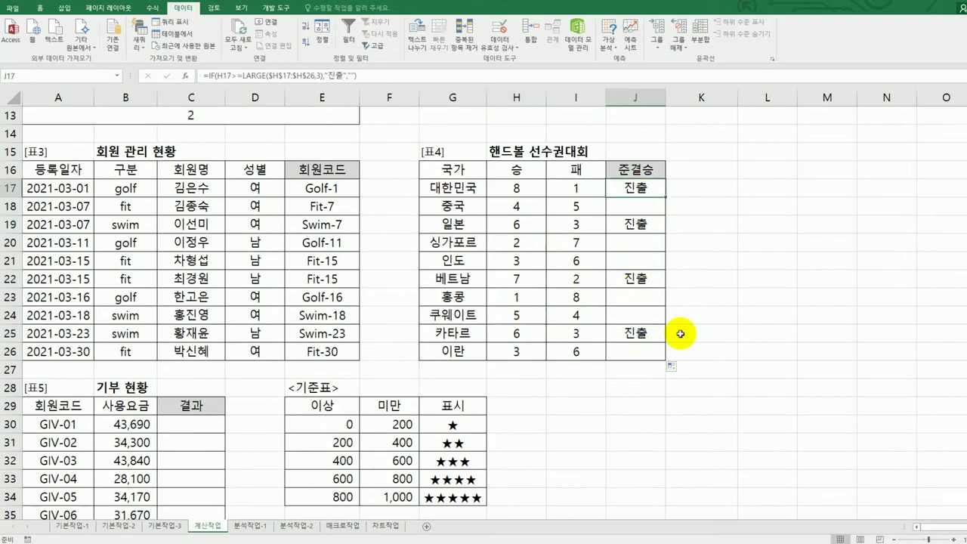
# Enter =MOD(B30,1000) in C30, the first 결과 cell of the 기부 현황 table, and fill it down to C38.
pyautogui.scroll(-3, 537, 346)
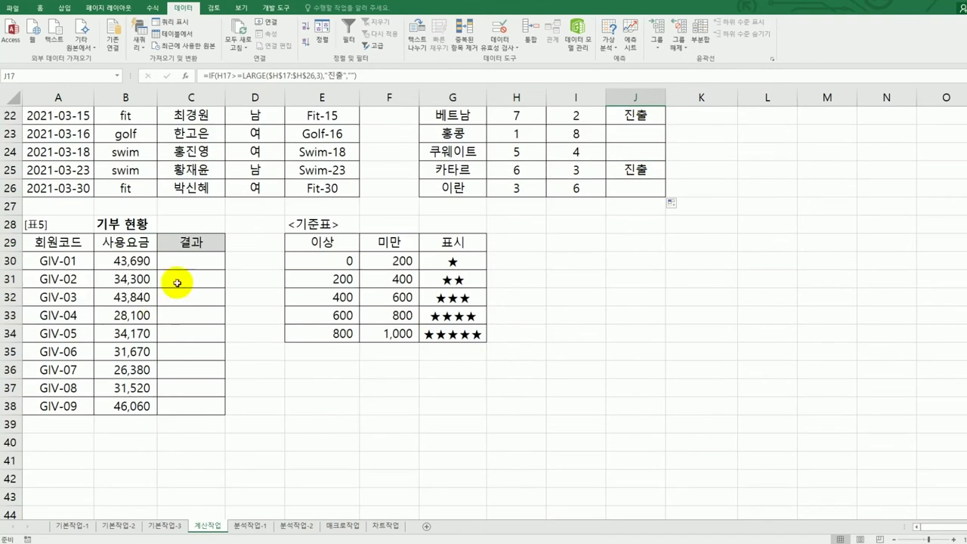
pyautogui.click(196, 260)
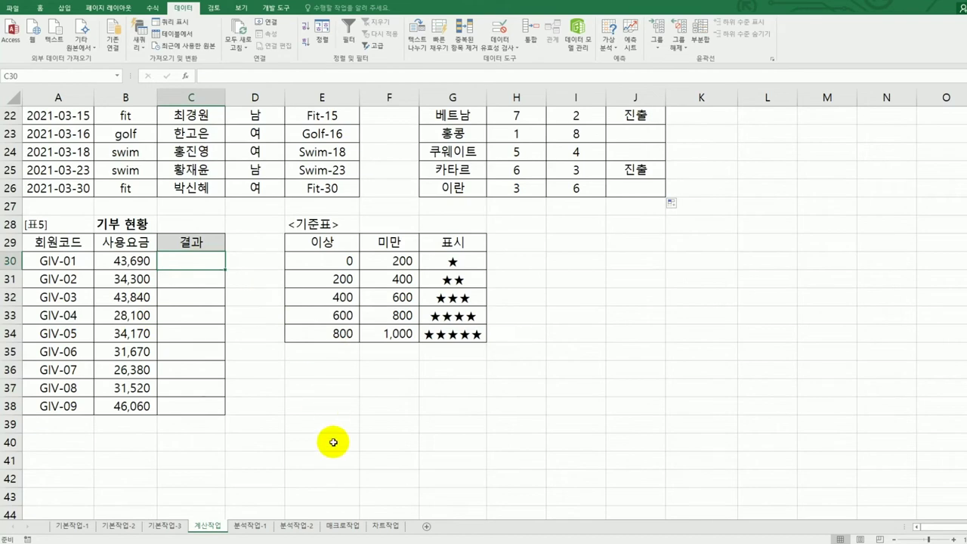
pyautogui.write('=')
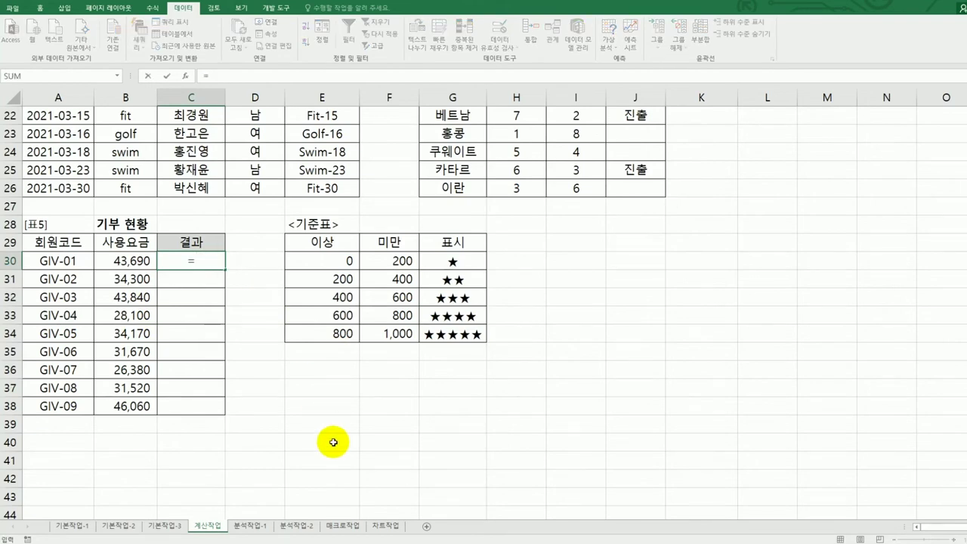
pyautogui.write('mod')
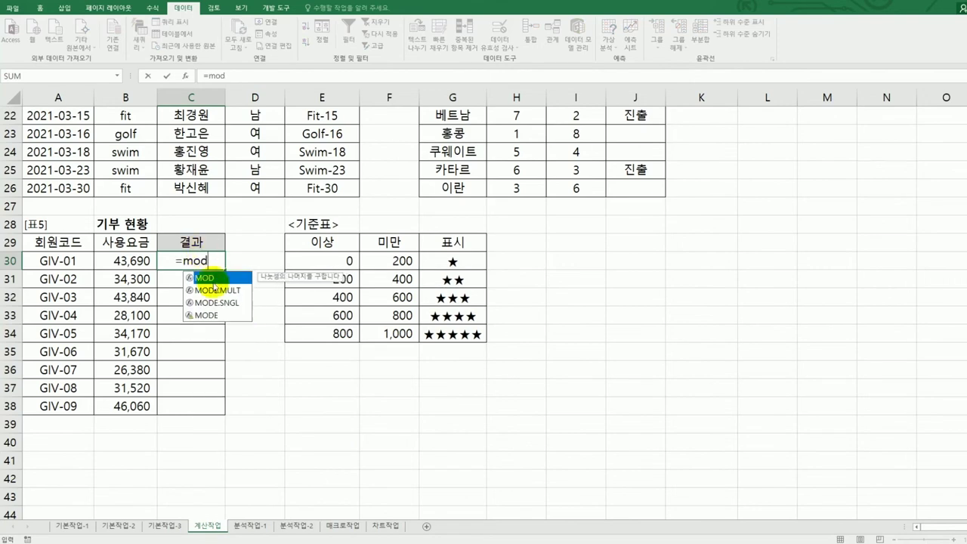
pyautogui.doubleClick(216, 278)
pyautogui.click(125, 261)
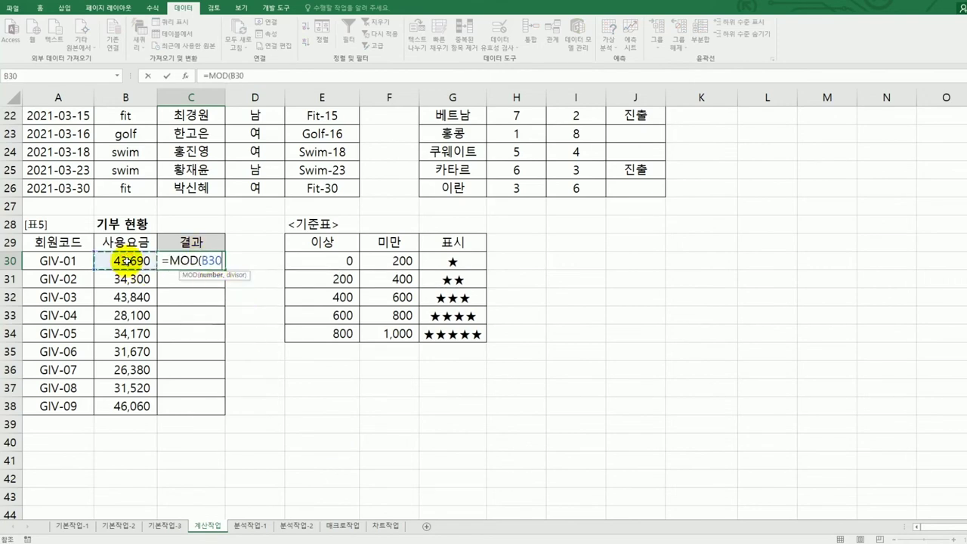
pyautogui.write(',1')
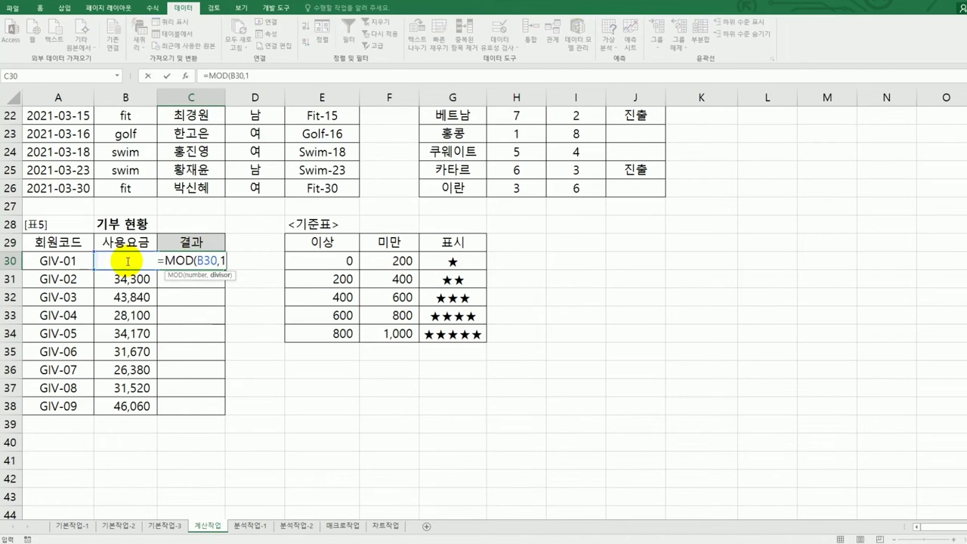
pyautogui.write('000)')
pyautogui.hotkey('ctrl', 'Return')
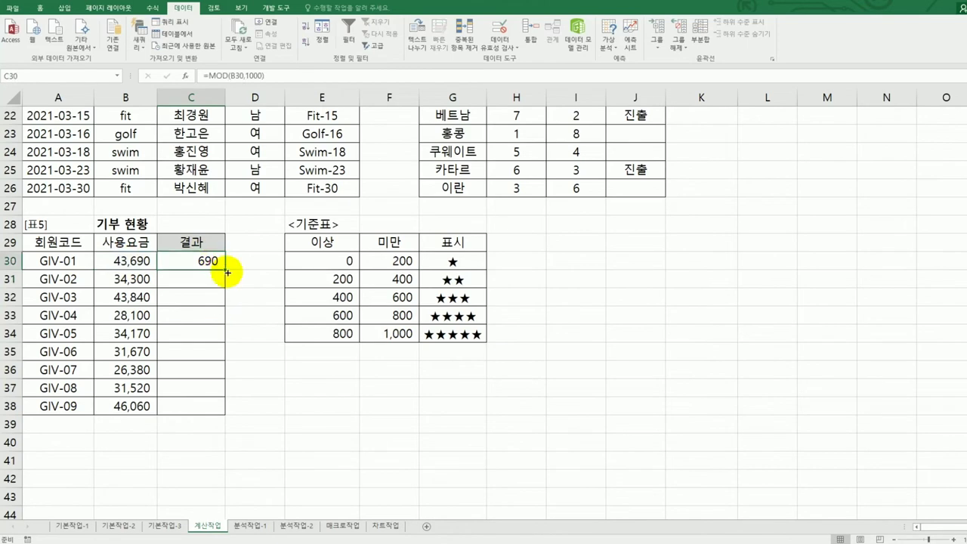
pyautogui.moveTo(224, 273); pyautogui.dragTo(216, 417)
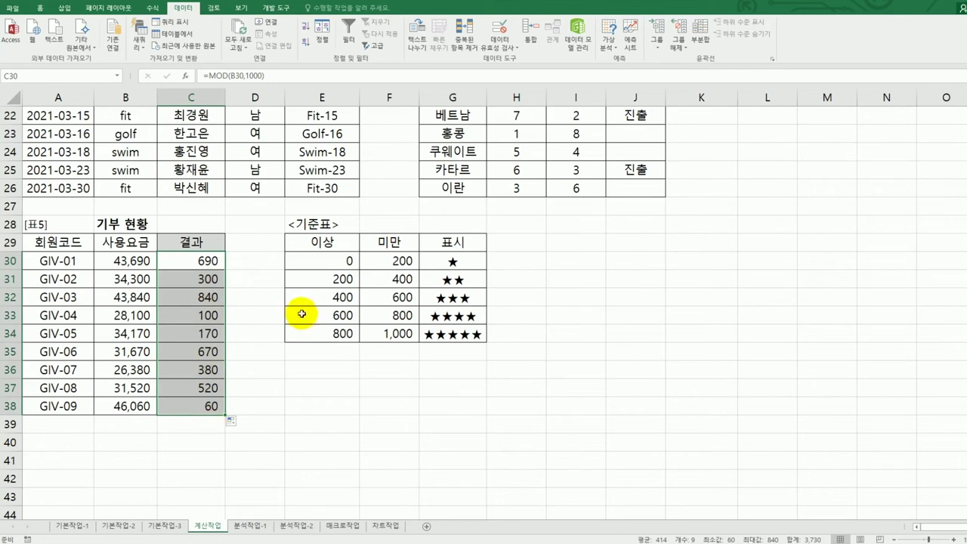
# Review the 이상 and 미만 limits and their star marks in the <기준표> lookup table, E29:G34.
pyautogui.moveTo(316, 244); pyautogui.dragTo(440, 337)
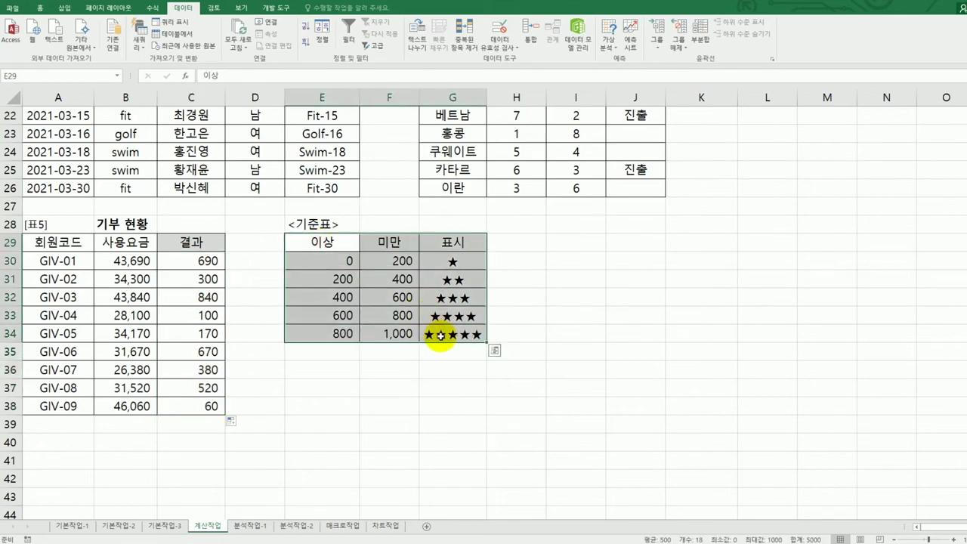
pyautogui.moveTo(311, 257); pyautogui.dragTo(448, 259)
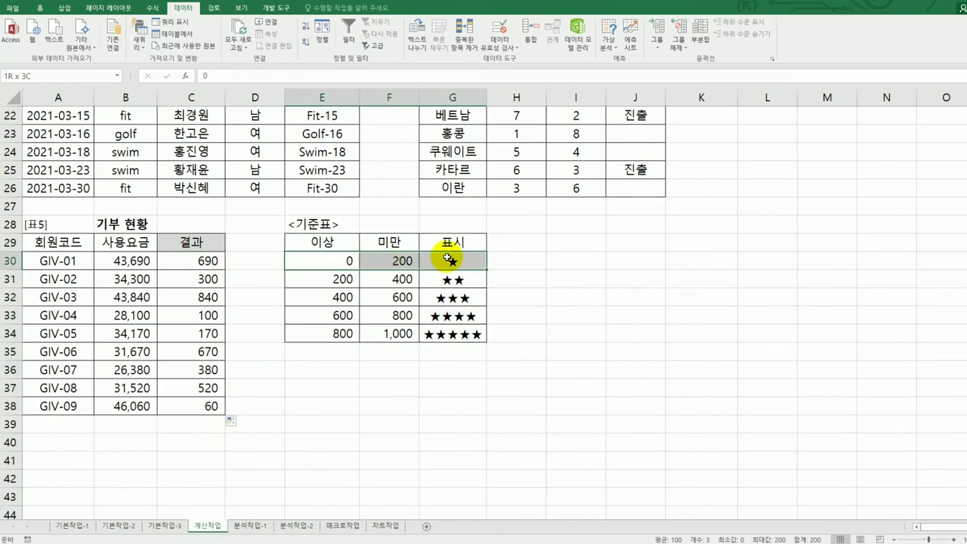
pyautogui.moveTo(325, 286); pyautogui.dragTo(440, 279)
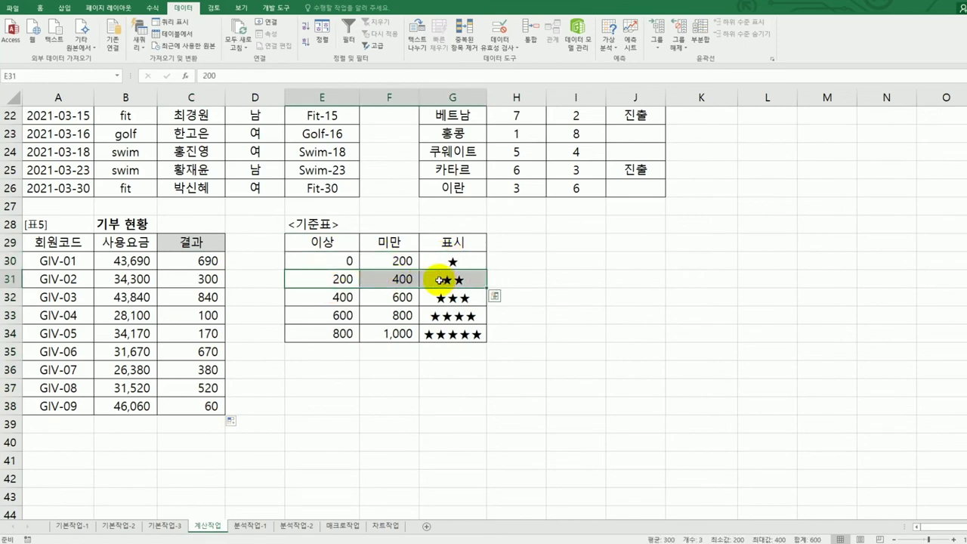
pyautogui.click(332, 263)
pyautogui.moveTo(375, 281); pyautogui.dragTo(446, 328)
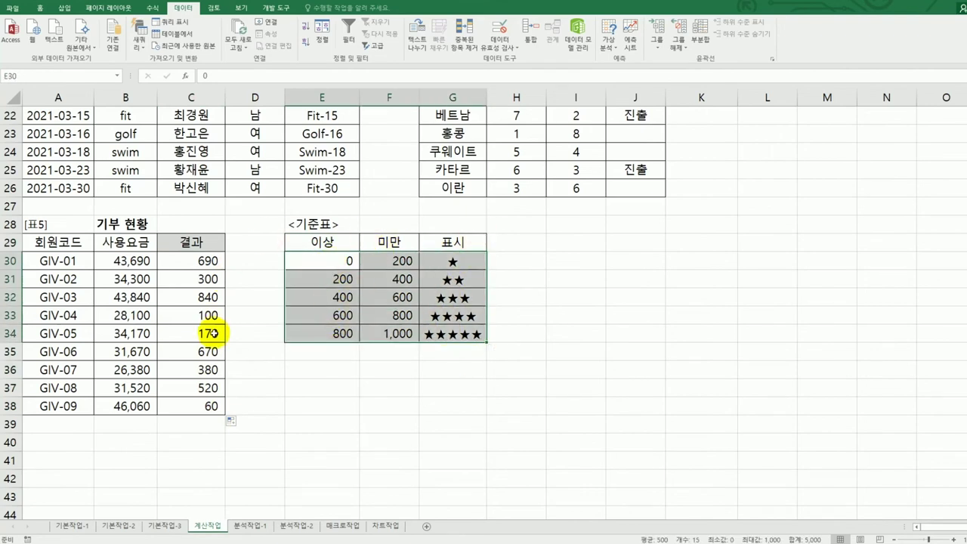
# Wrap C30's MOD formula in a VLOOKUP so that the remainder becomes the lookup value.
pyautogui.click(192, 259)
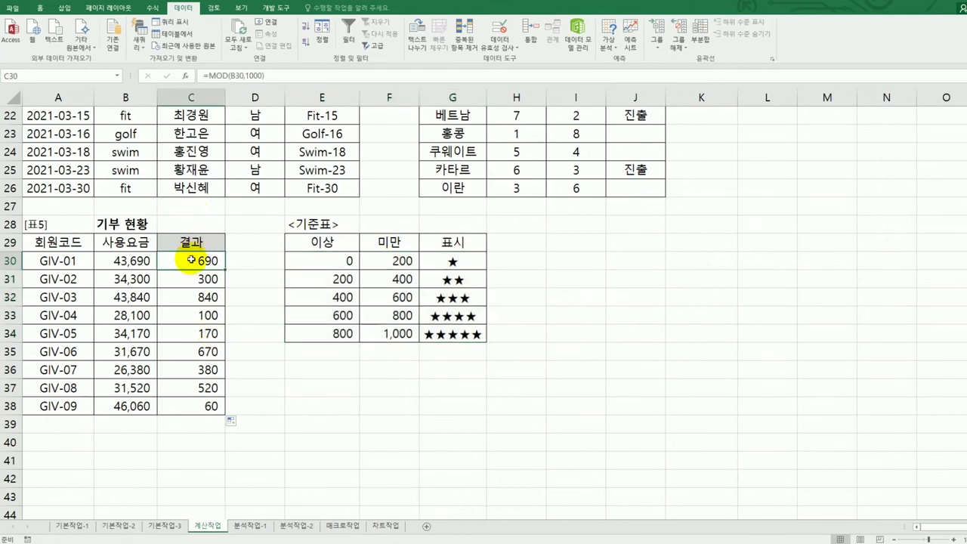
pyautogui.doubleClick(192, 259)
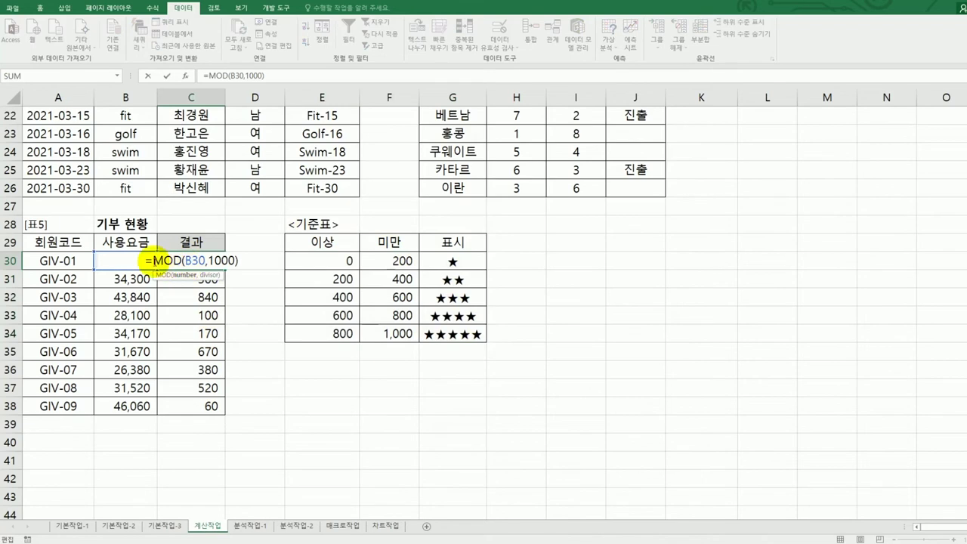
pyautogui.write('vl')
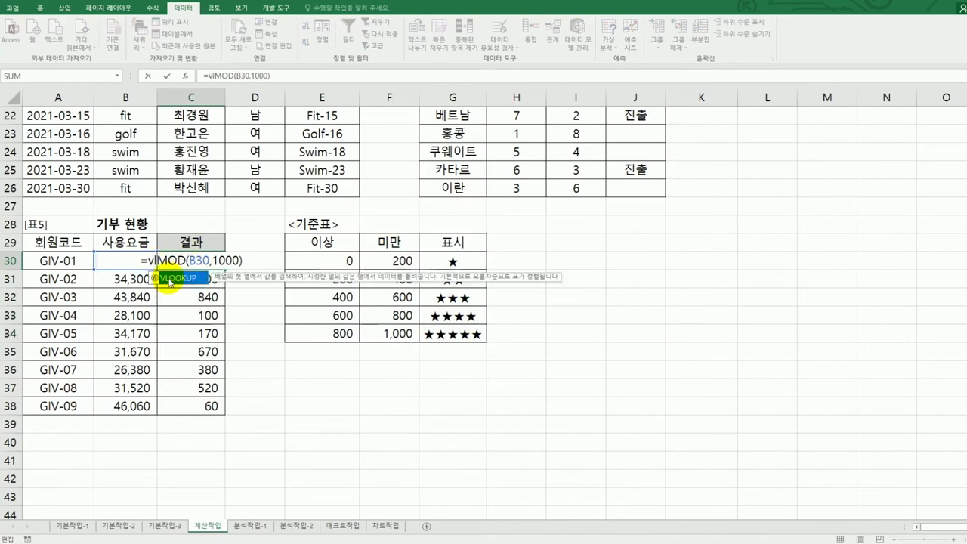
pyautogui.doubleClick(174, 278)
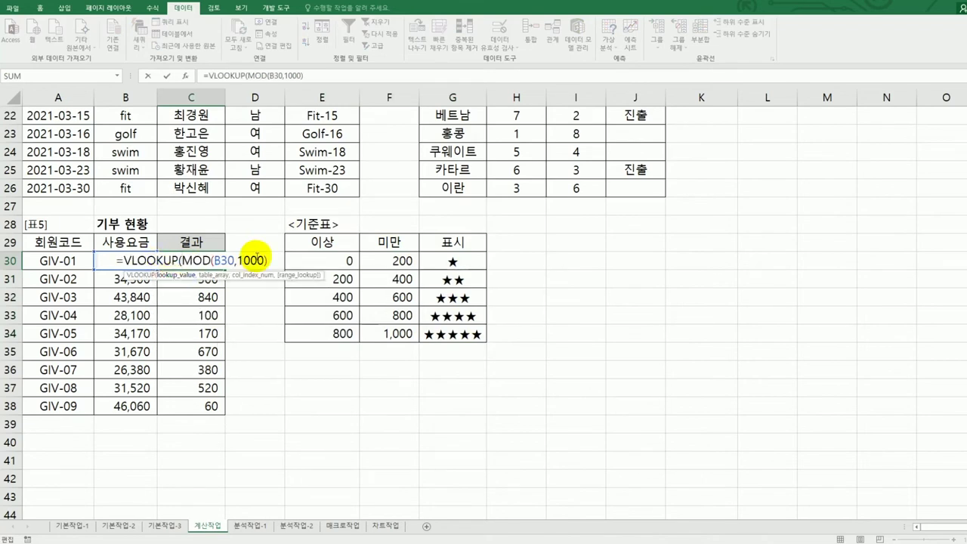
pyautogui.click(269, 261)
pyautogui.write(',')
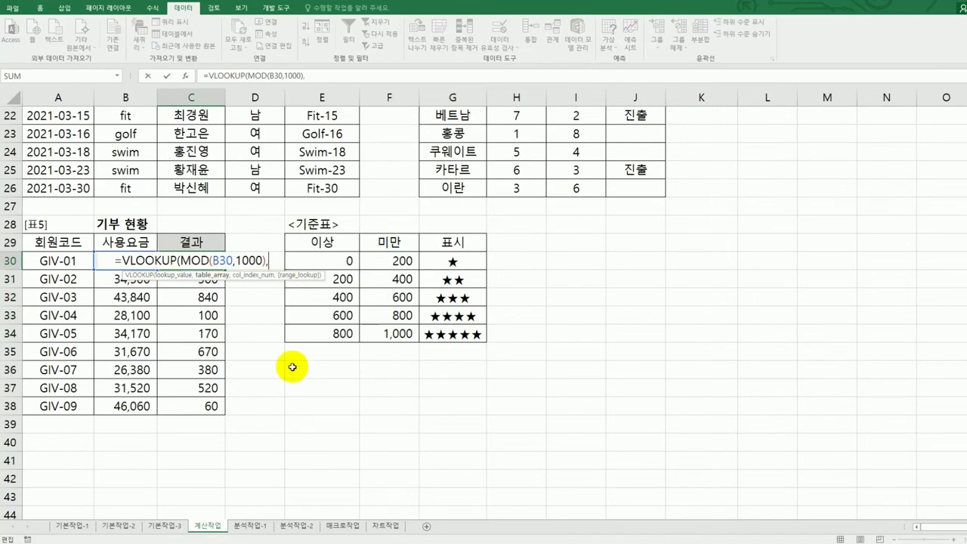
# Complete C30's VLOOKUP with table array $E$30:$G$34 and column index 3, leaving the range lookup empty.
pyautogui.click(185, 77)
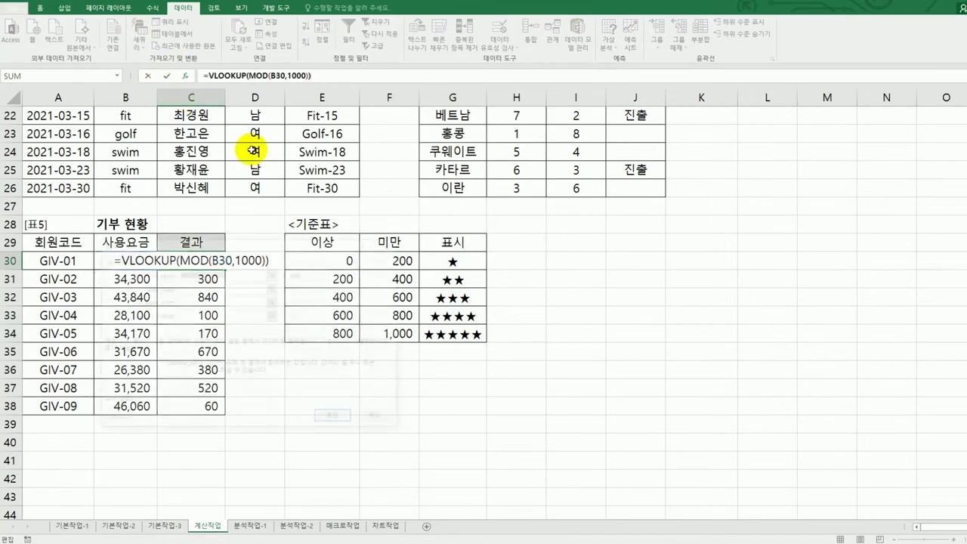
pyautogui.moveTo(268, 194); pyautogui.dragTo(678, 237)
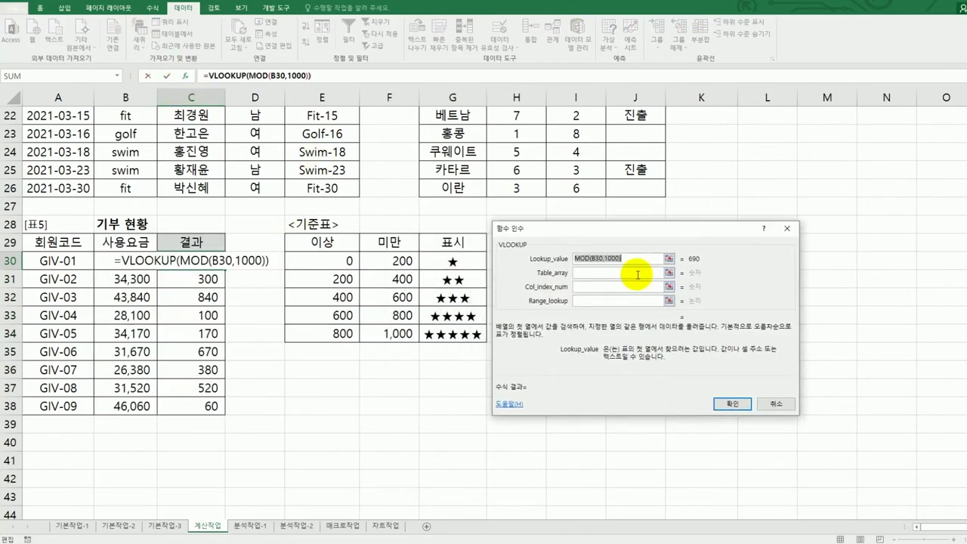
pyautogui.click(601, 274)
pyautogui.moveTo(340, 261); pyautogui.dragTo(464, 340)
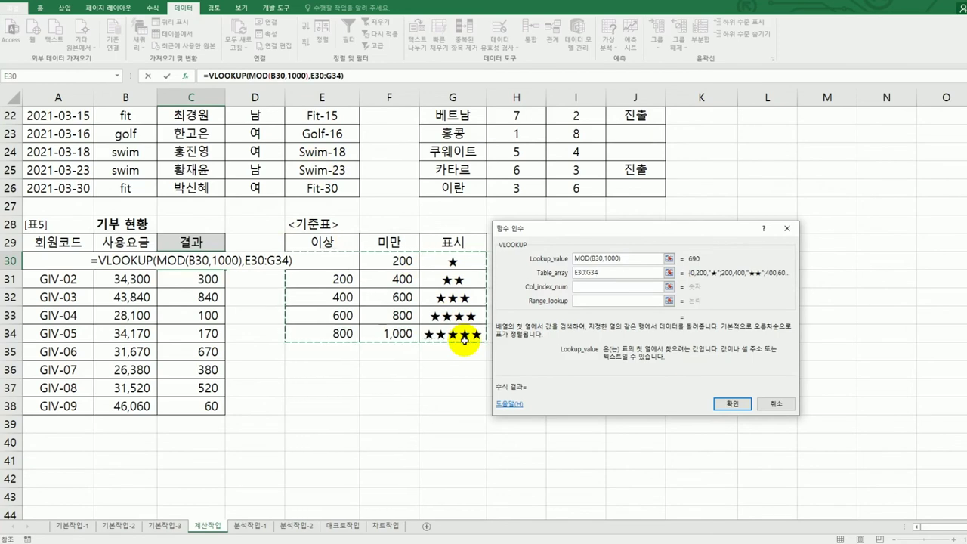
pyautogui.press('F4')
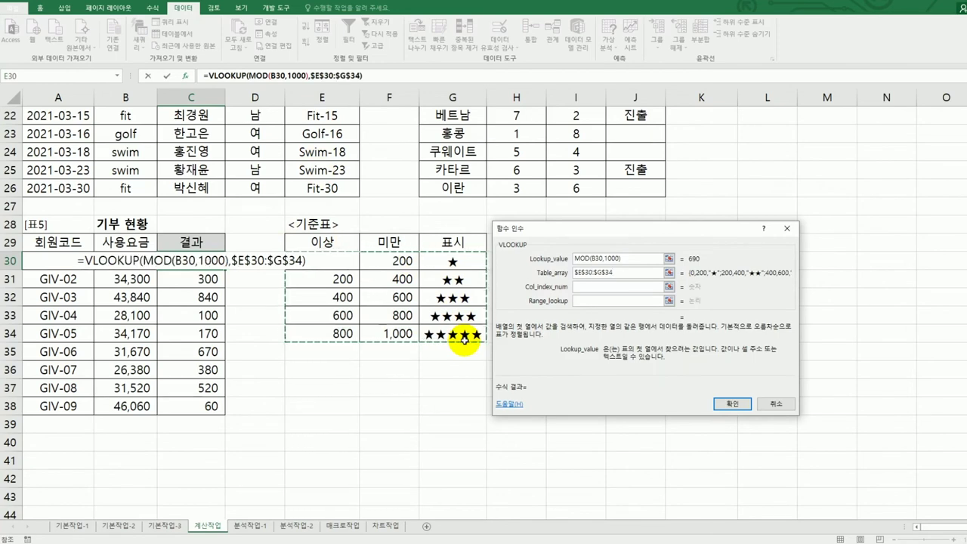
pyautogui.click(613, 287)
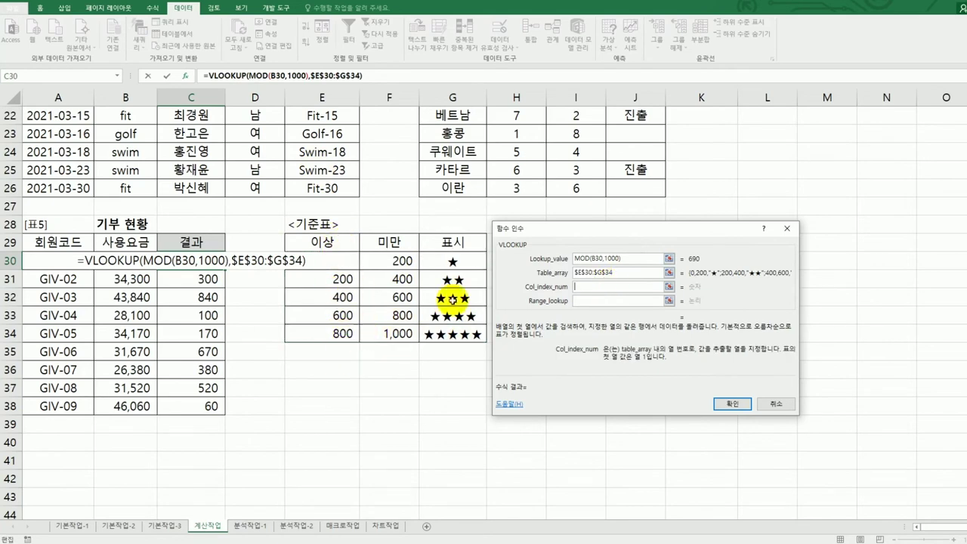
pyautogui.write('3')
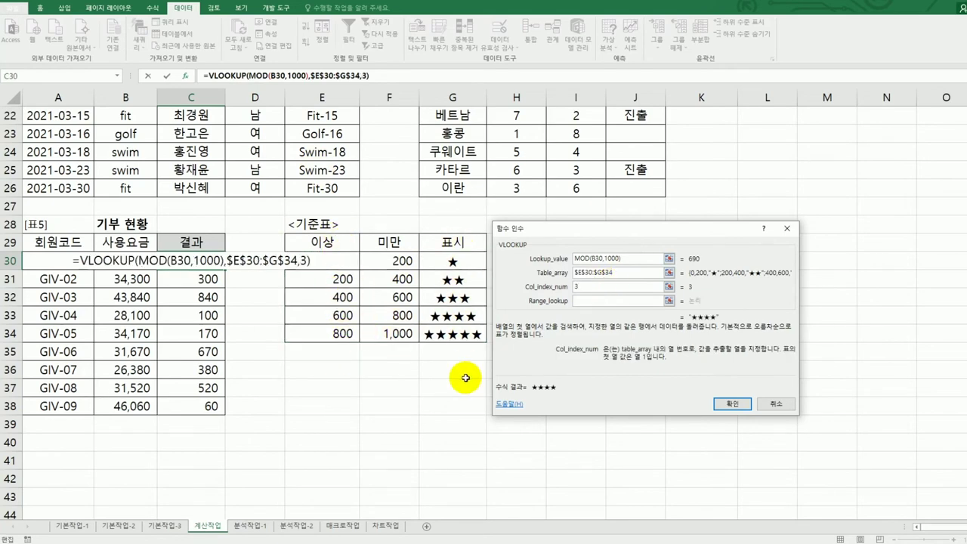
pyautogui.click(616, 301)
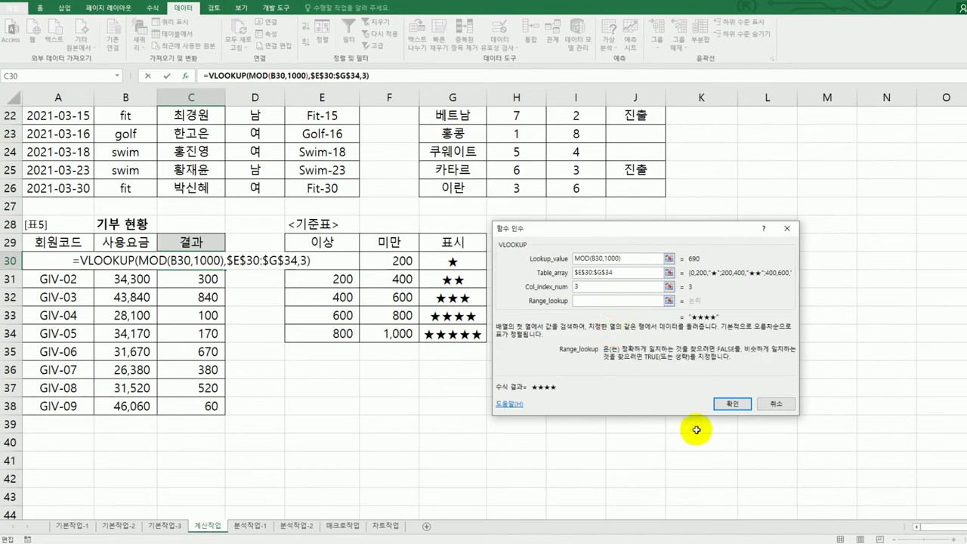
pyautogui.click(733, 403)
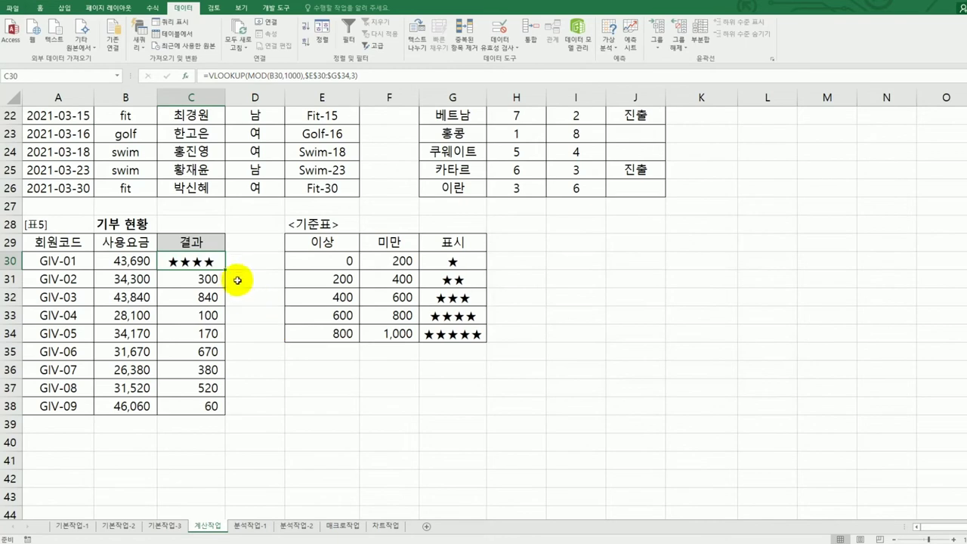
# Fill the VLOOKUP formula down to C38 and autofit the width of column C.
pyautogui.moveTo(224, 270); pyautogui.dragTo(217, 416)
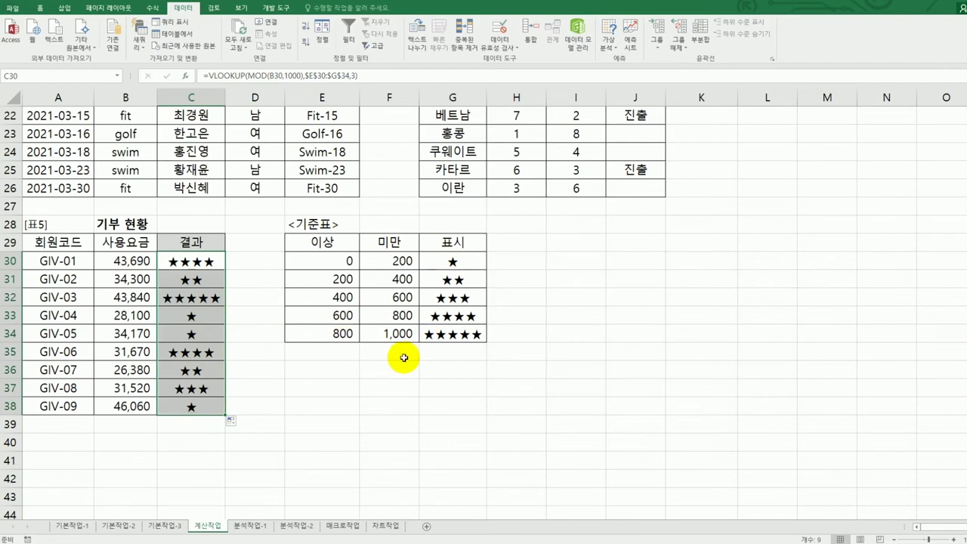
pyautogui.click(209, 402)
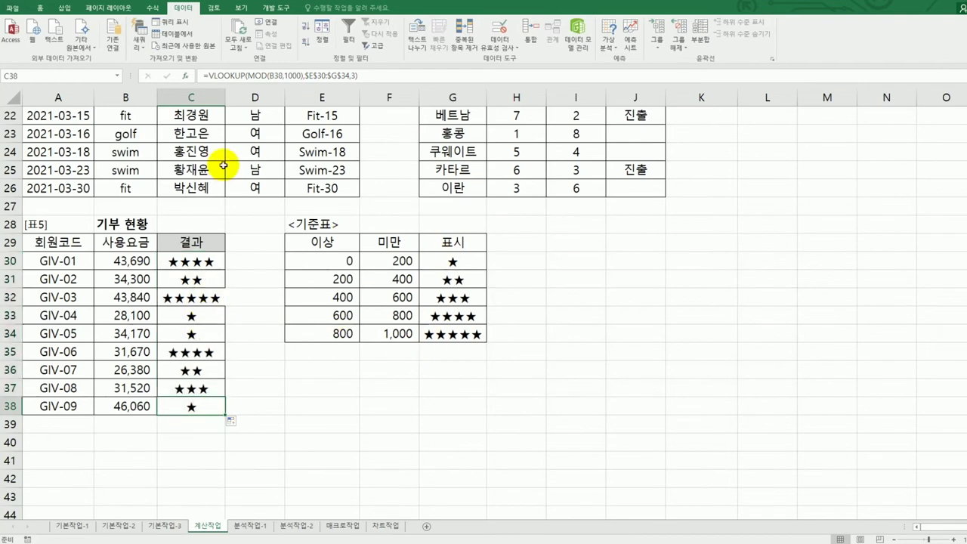
pyautogui.doubleClick(224, 99)
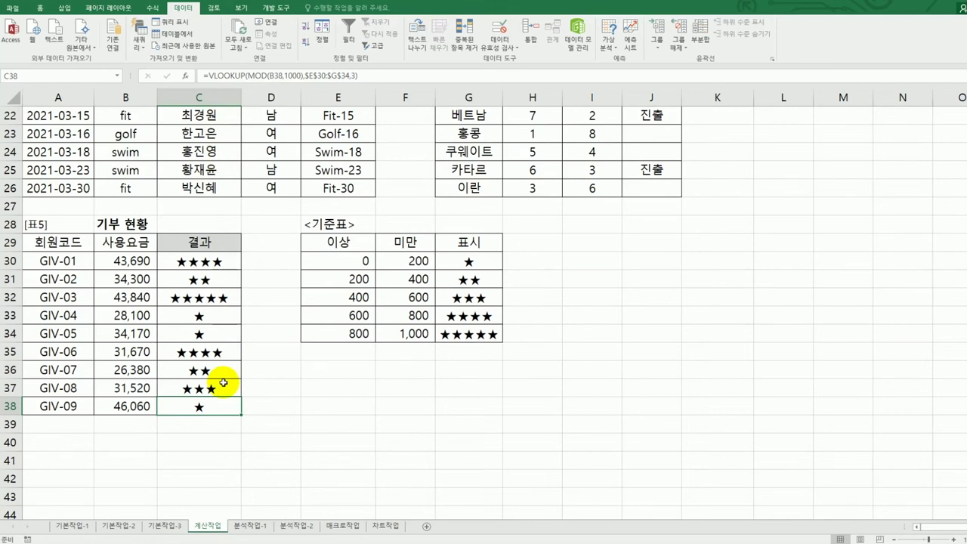
# Switch to the 분석작업-1 sheet and check the 할부원금, 이율(년), 납입기간(월) and 월납입액 cells of the 자동차 할부금 납입표.
pyautogui.click(254, 528)
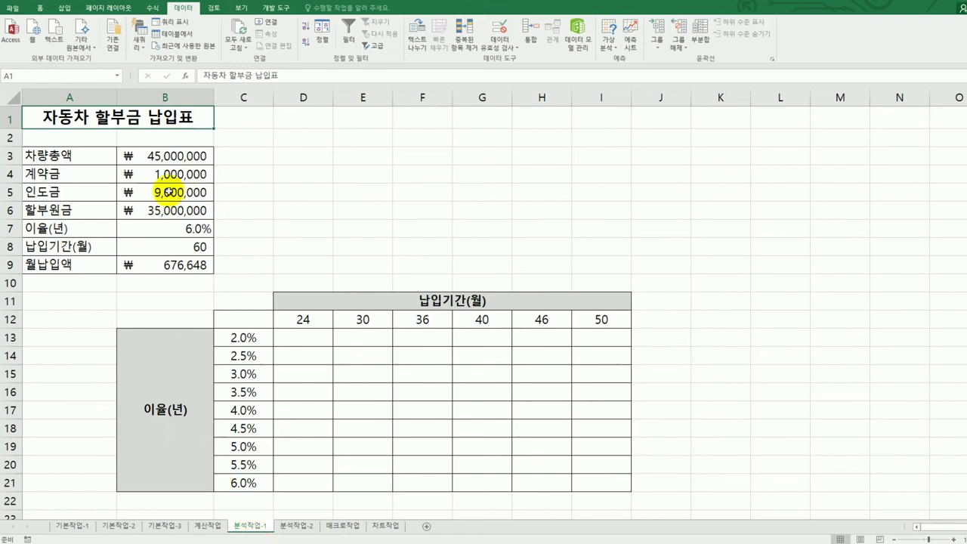
pyautogui.click(162, 210)
pyautogui.click(165, 224)
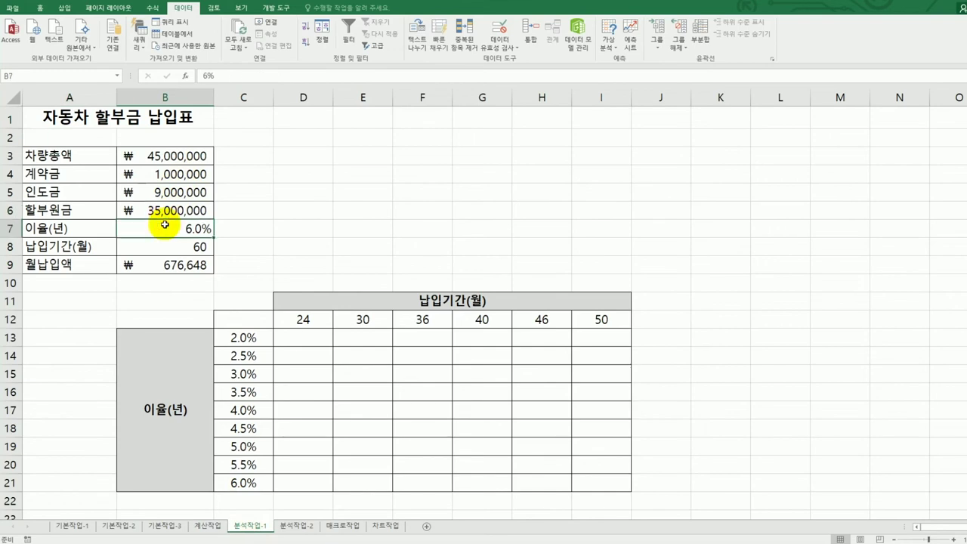
pyautogui.click(163, 239)
pyautogui.click(158, 268)
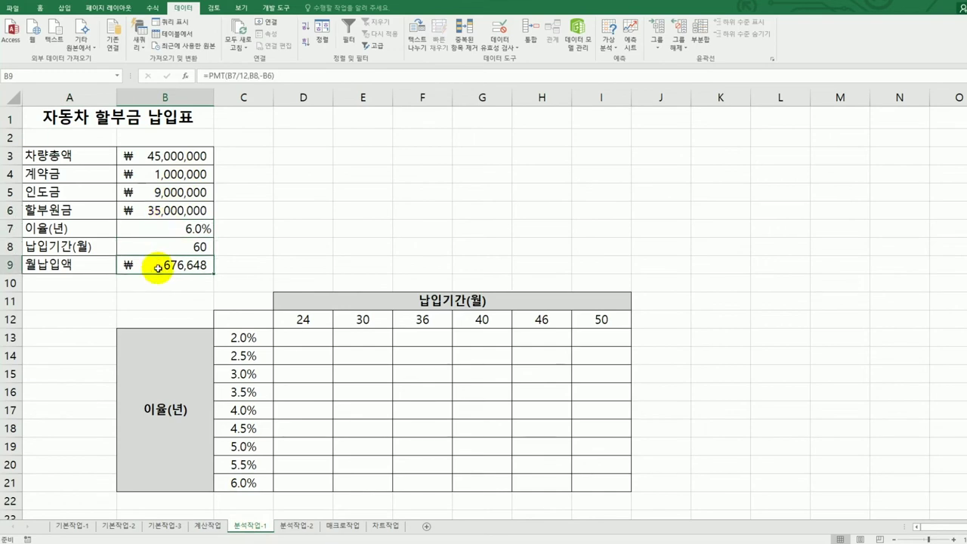
# Enter =B9 in C12 to link the corner cell of the rate and period grid to 월납입액.
pyautogui.click(251, 317)
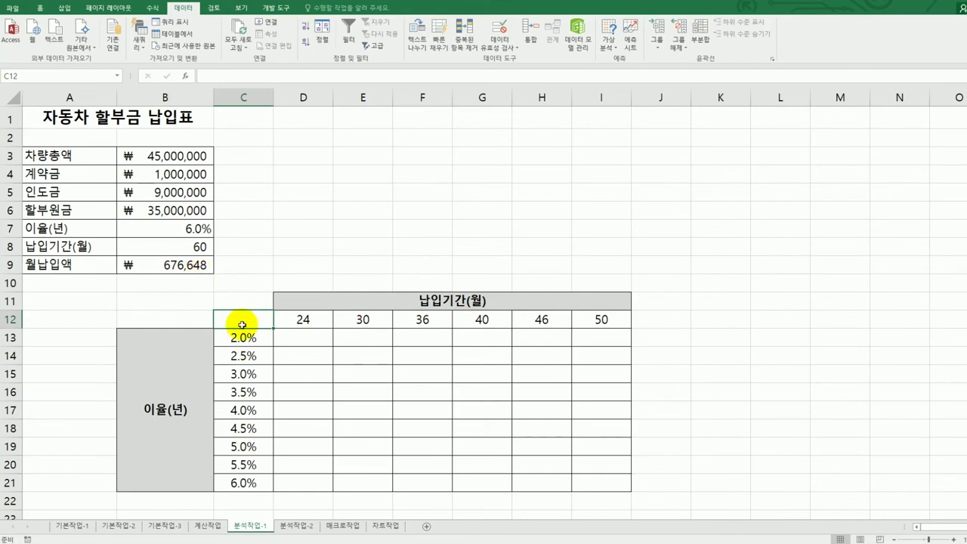
pyautogui.write('=')
pyautogui.click(204, 267)
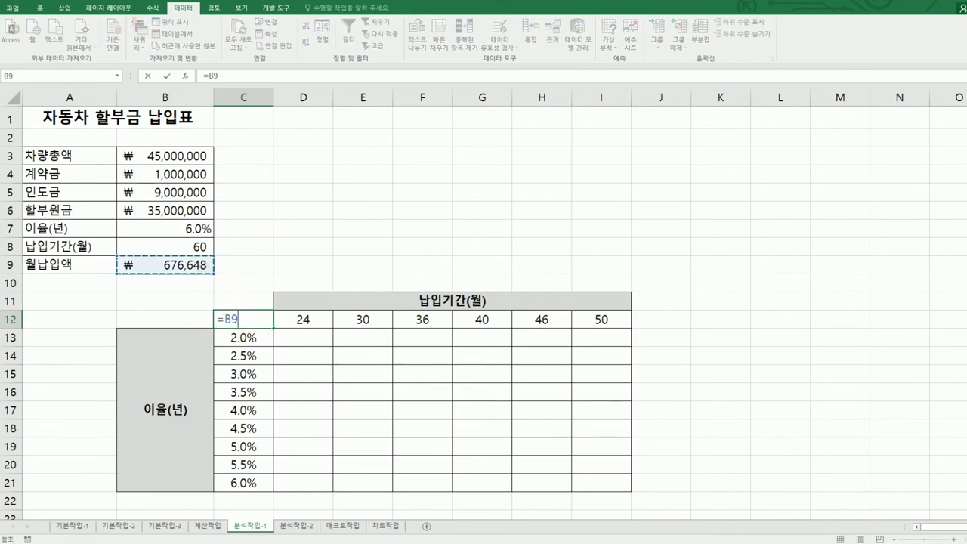
pyautogui.press('Return')
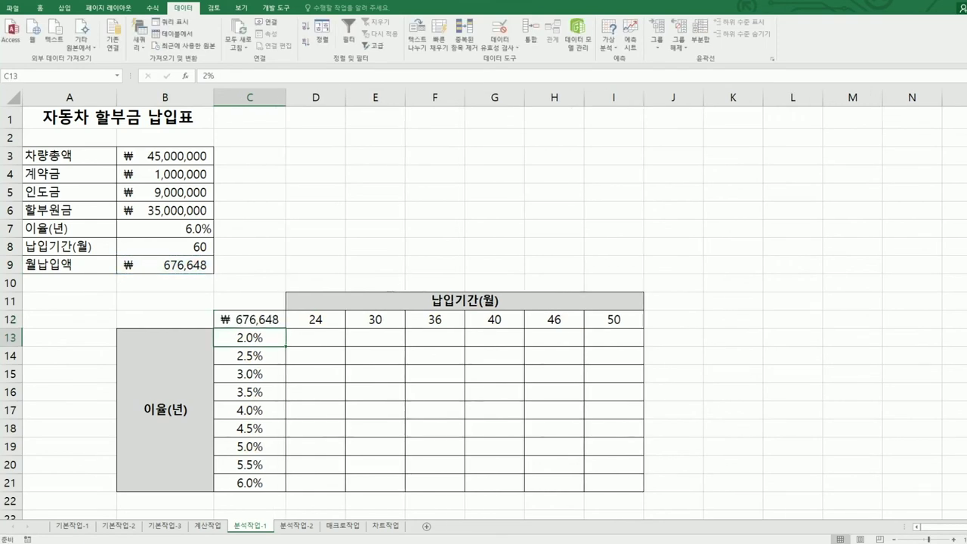
# Create a what-if data table over C12:I21 with row input cell $B$8 and column input cell $B$7.
pyautogui.click(262, 320)
pyautogui.moveTo(332, 332); pyautogui.dragTo(606, 482)
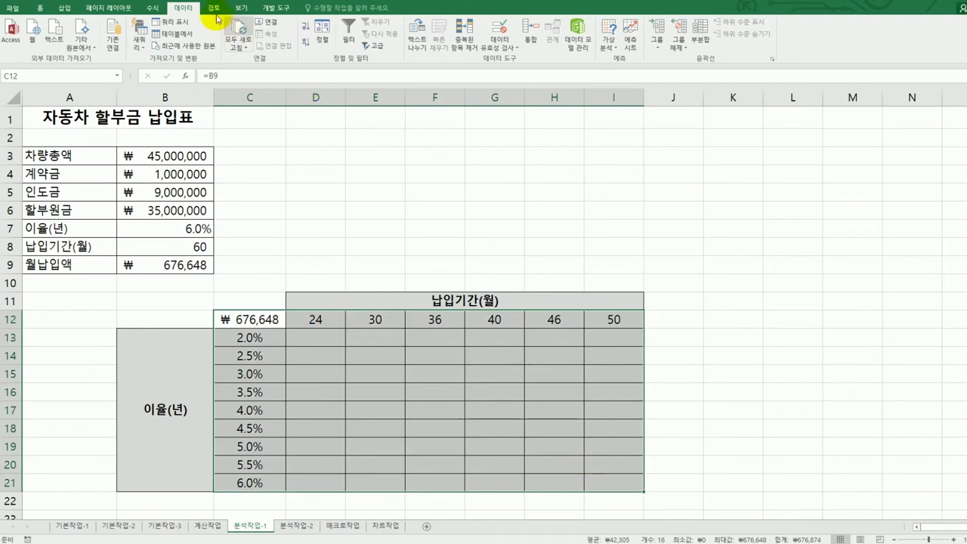
pyautogui.click(610, 44)
pyautogui.click(625, 83)
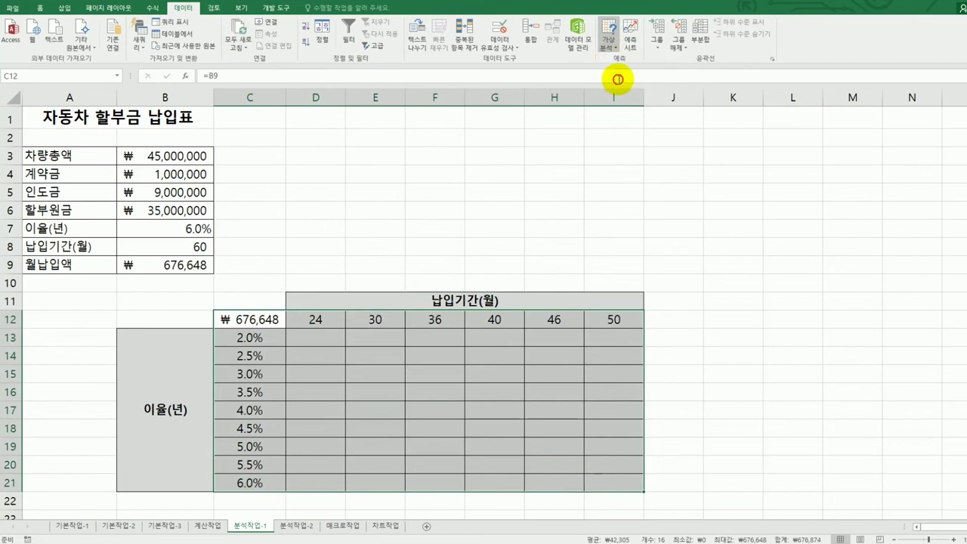
pyautogui.moveTo(632, 290); pyautogui.dragTo(511, 189)
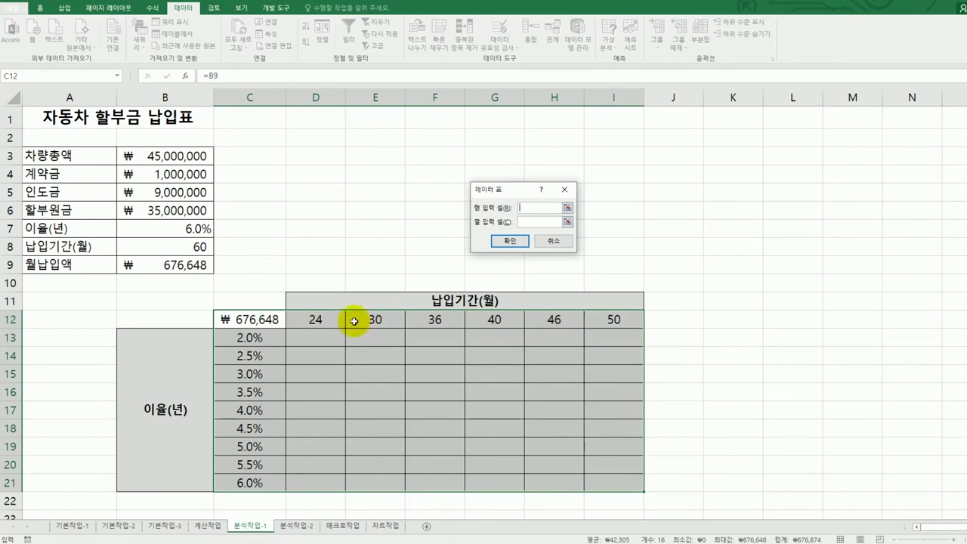
pyautogui.click(173, 247)
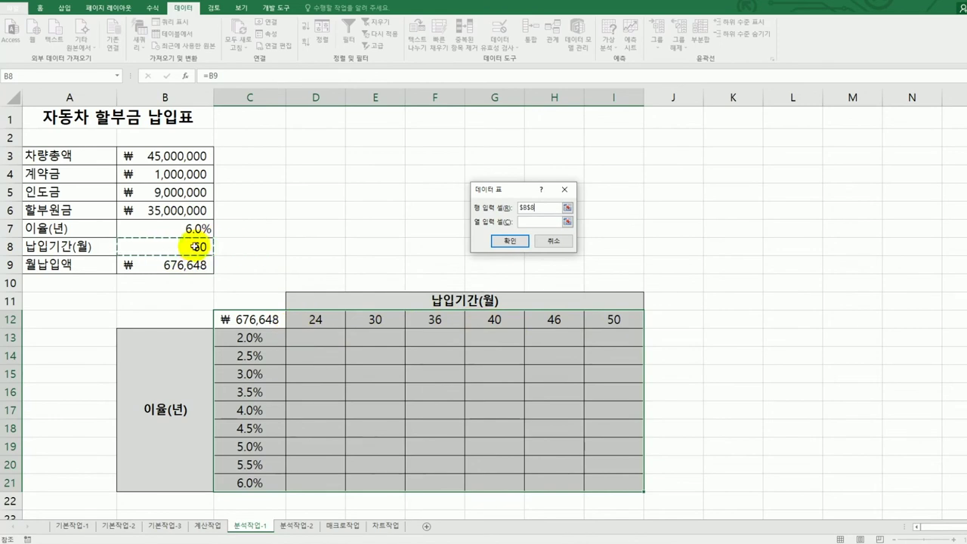
pyautogui.click(536, 223)
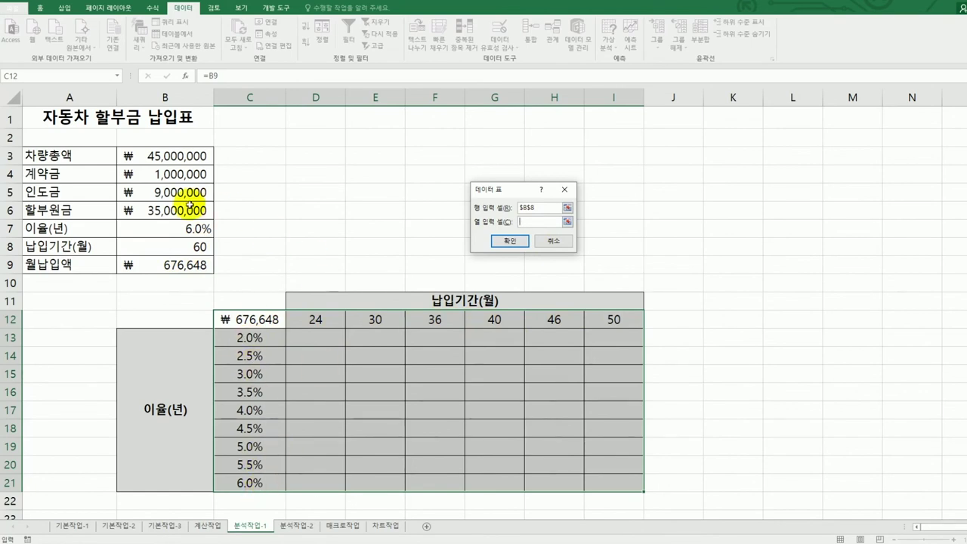
pyautogui.click(171, 227)
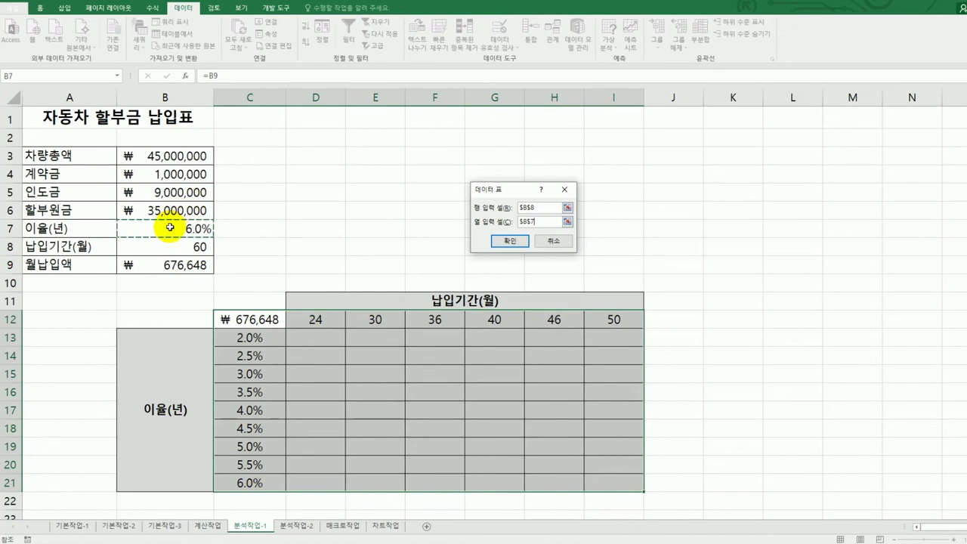
pyautogui.click(510, 242)
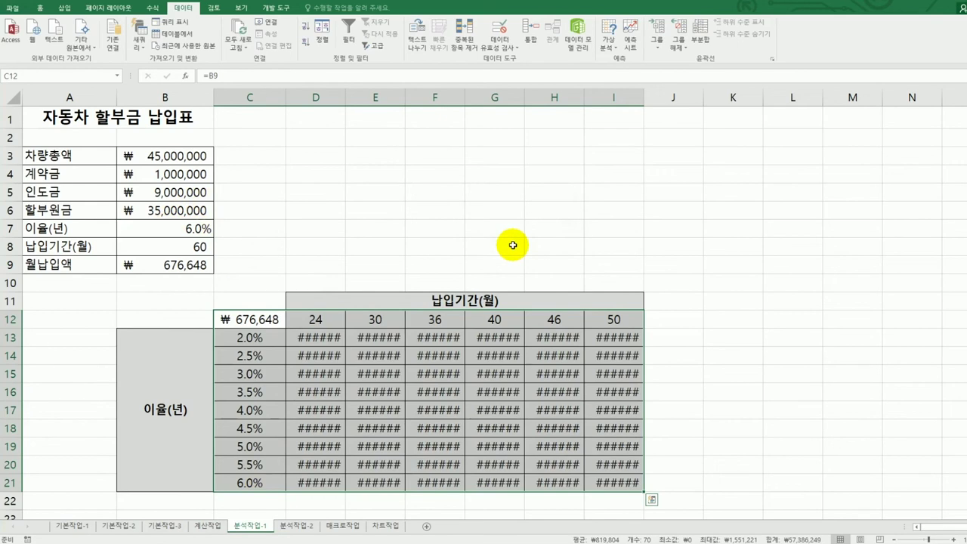
# Autofit the widths of columns D through I and check the table formula in D13 and I21.
pyautogui.moveTo(315, 96); pyautogui.dragTo(635, 95)
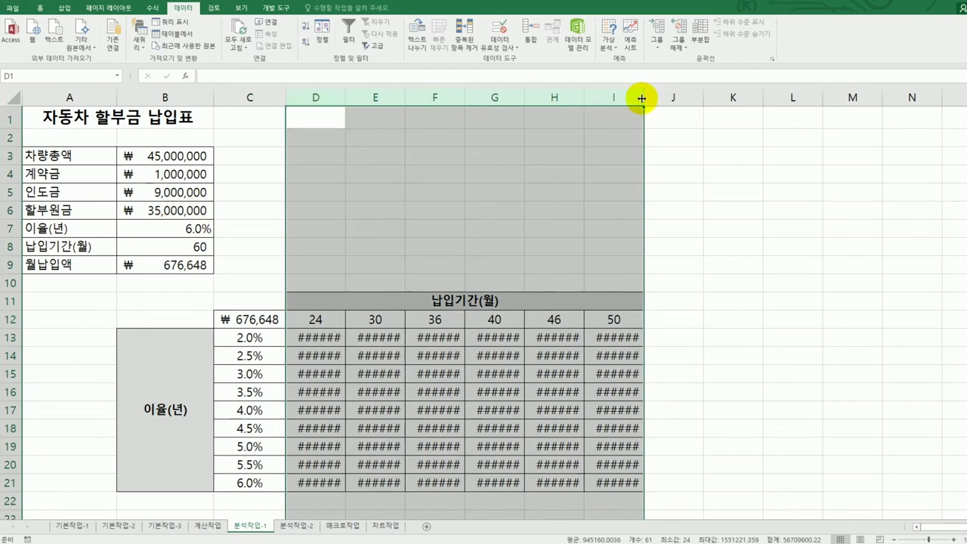
pyautogui.doubleClick(641, 98)
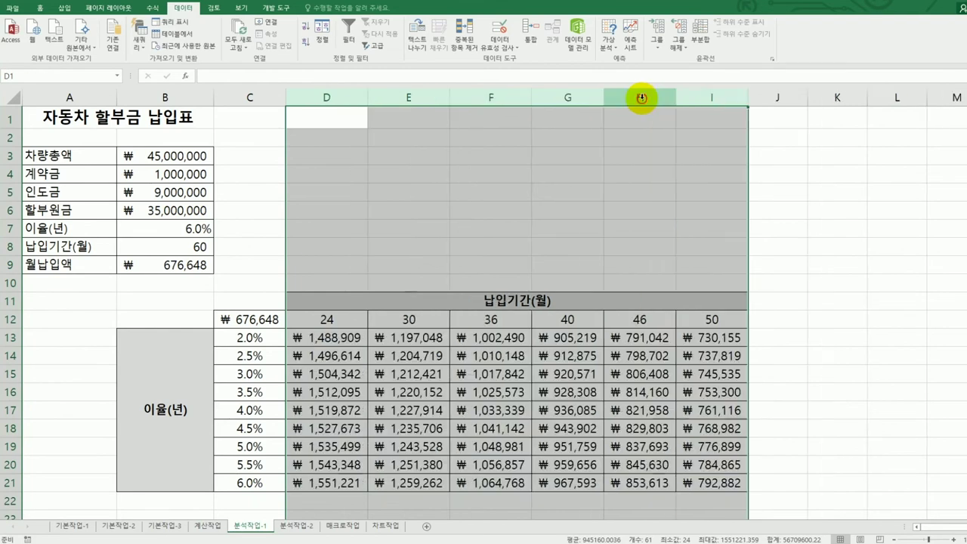
pyautogui.click(349, 343)
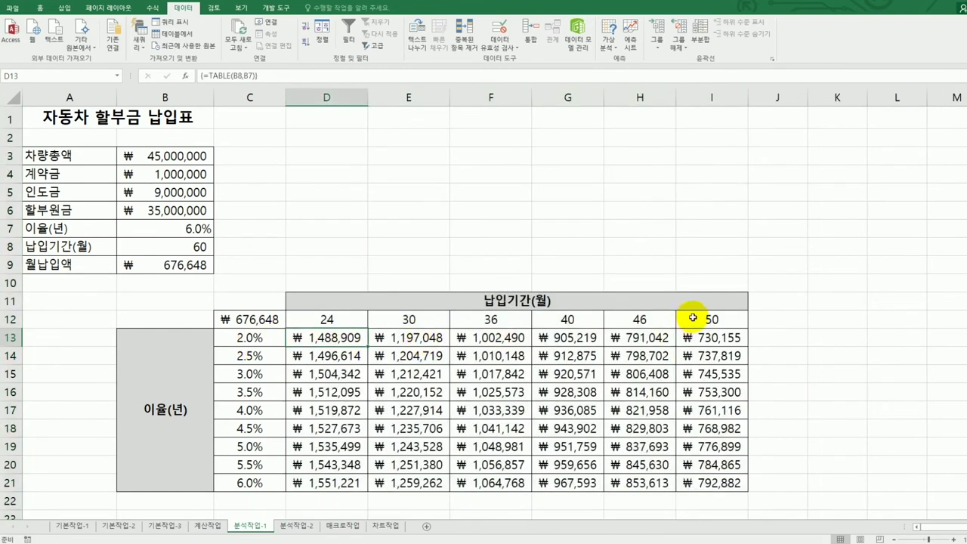
pyautogui.click(723, 487)
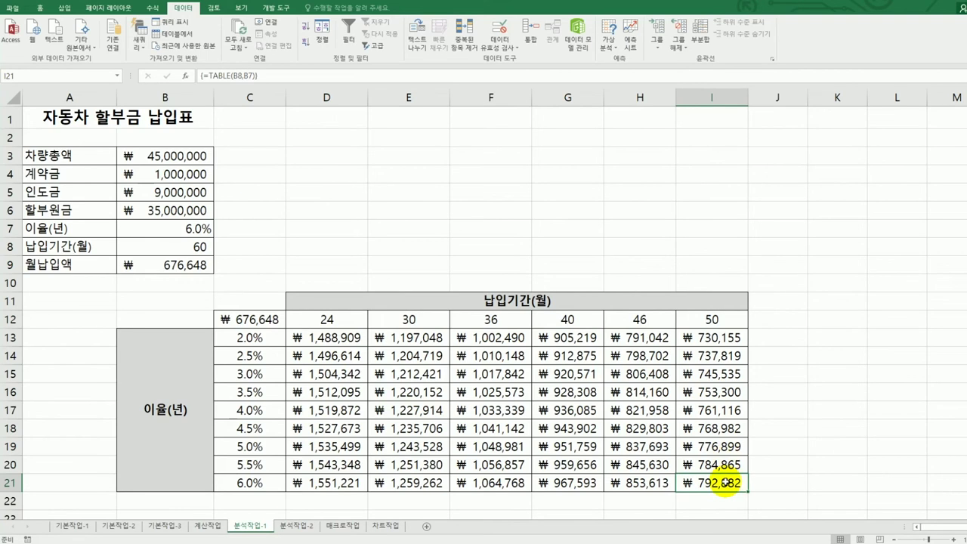
# On the 분석작업-2 sheet, sort the 도시락 판매 현황 table by 구분 in ascending order.
pyautogui.click(296, 527)
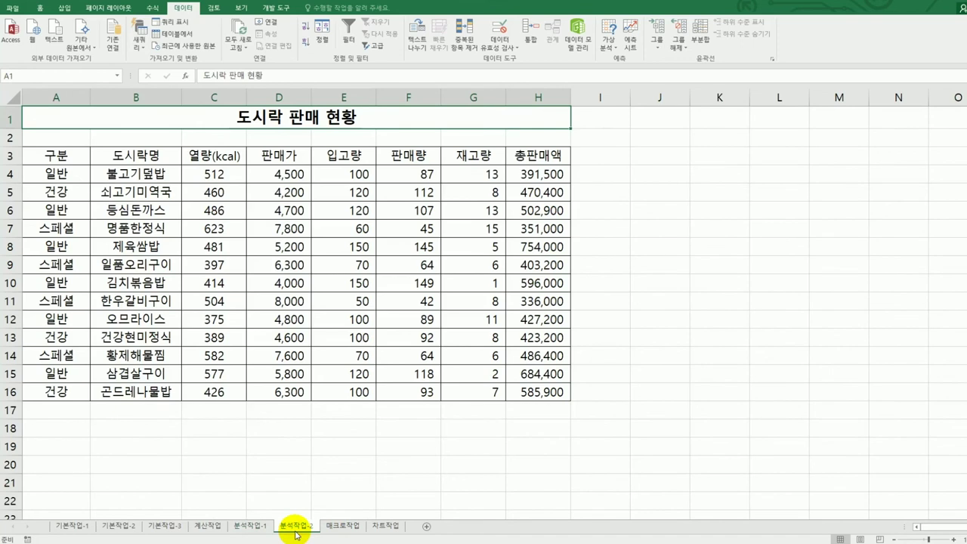
pyautogui.click(221, 266)
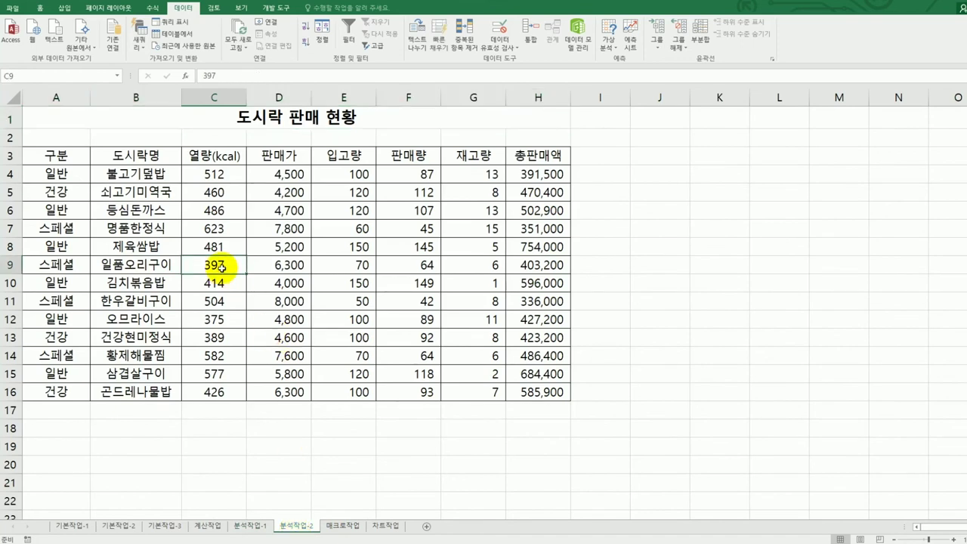
pyautogui.click(78, 222)
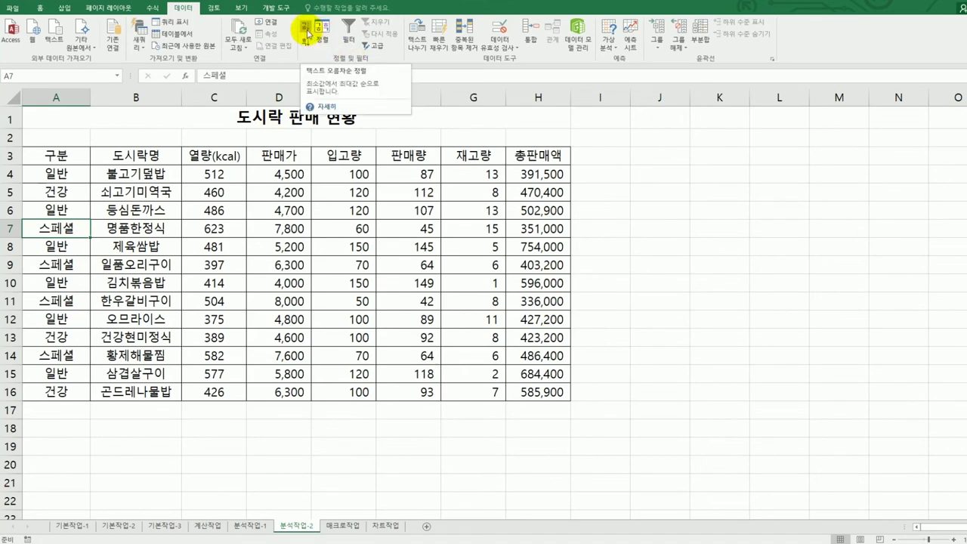
pyautogui.click(306, 32)
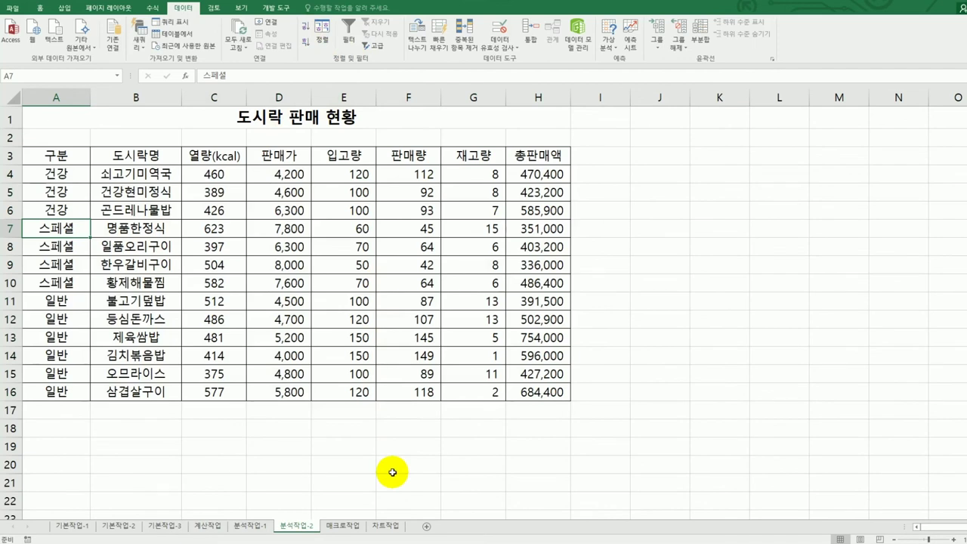
# Add subtotals grouped by 구분 using 평균 for 입고량, 판매량 and 재고량, leaving 총판매액 out.
pyautogui.click(228, 224)
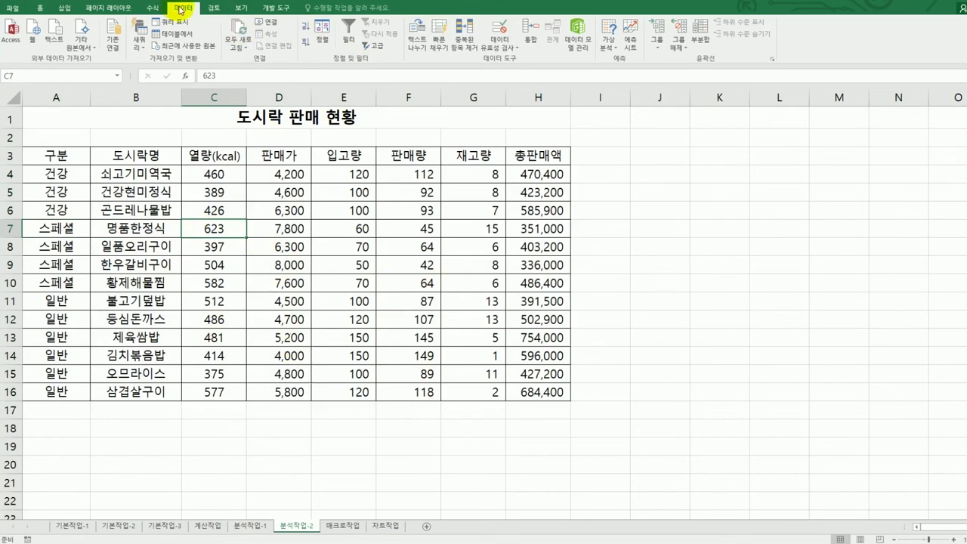
pyautogui.click(701, 34)
pyautogui.moveTo(528, 133); pyautogui.dragTo(745, 163)
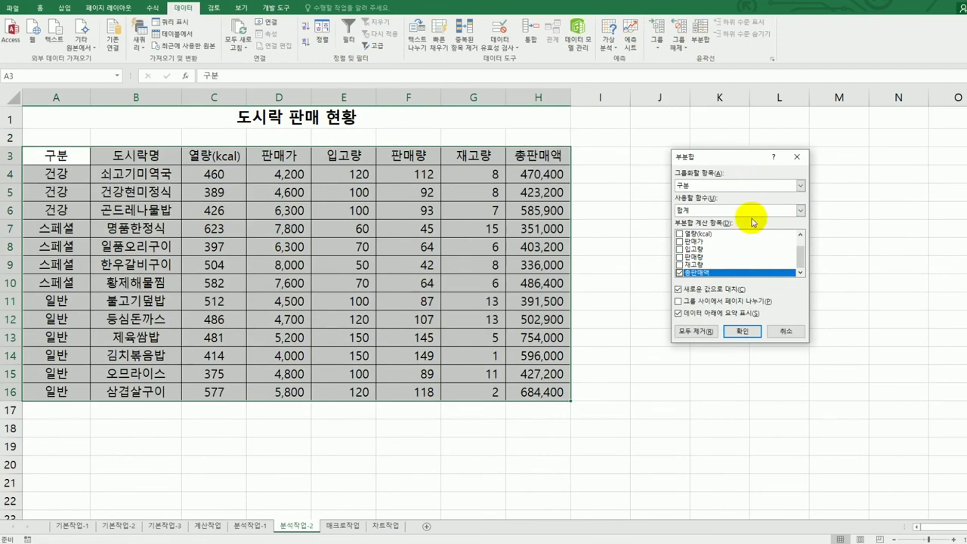
pyautogui.click(740, 210)
pyautogui.click(736, 236)
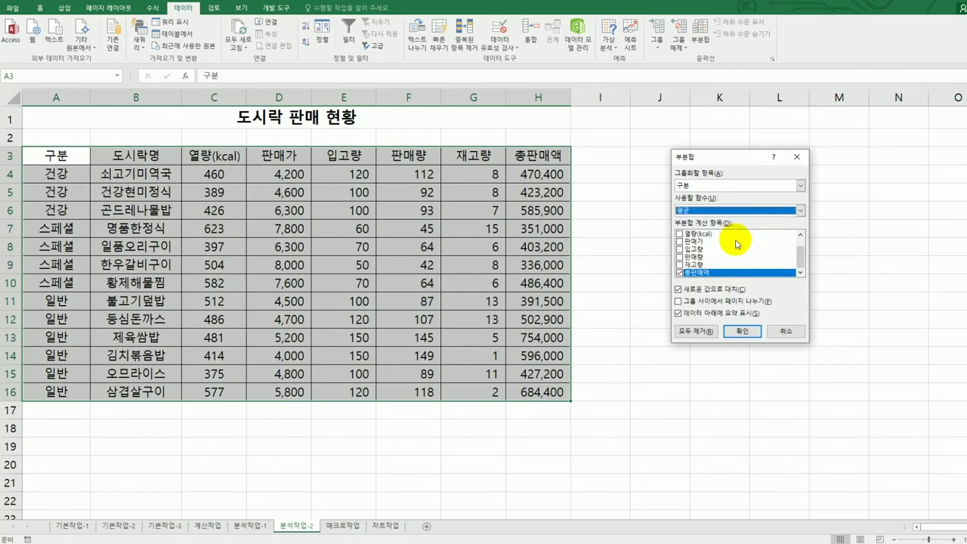
pyautogui.click(680, 273)
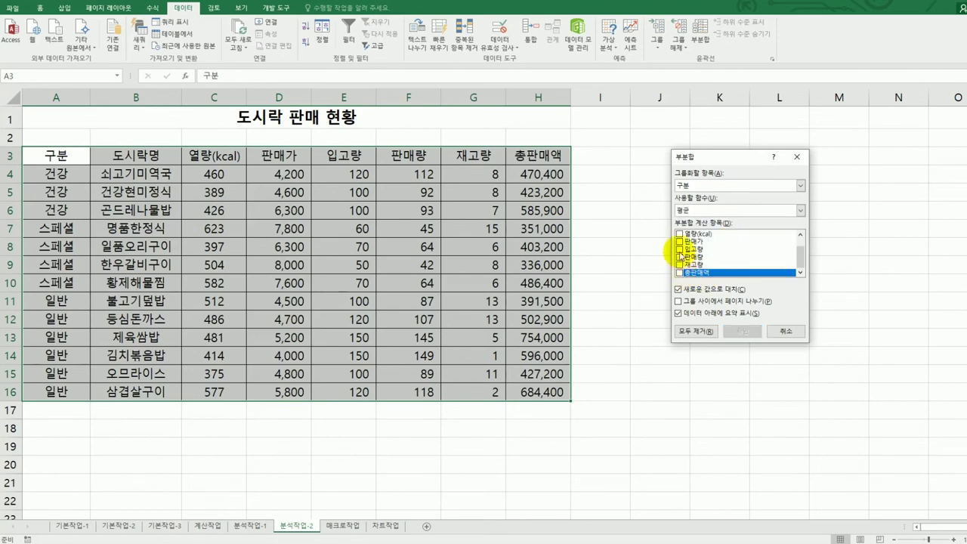
pyautogui.click(679, 249)
pyautogui.click(679, 257)
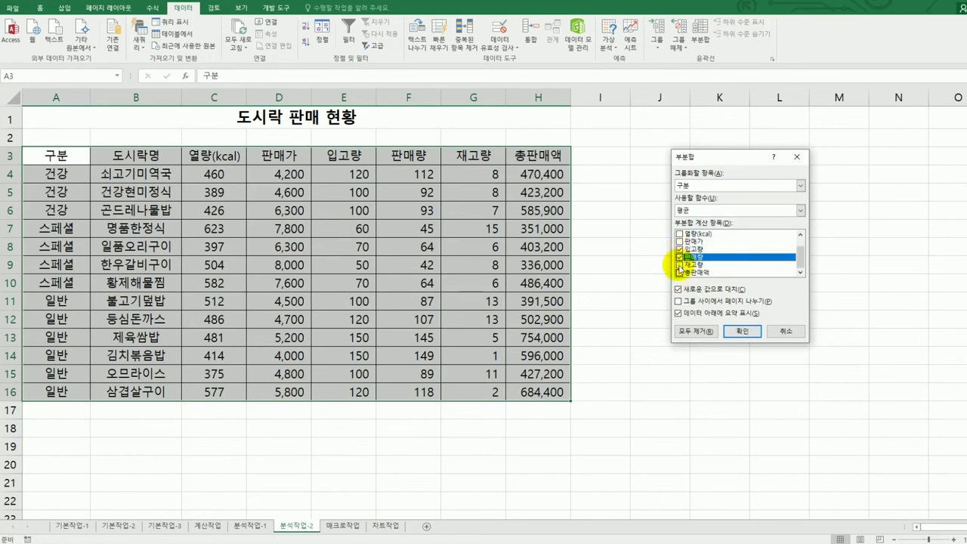
pyautogui.click(679, 266)
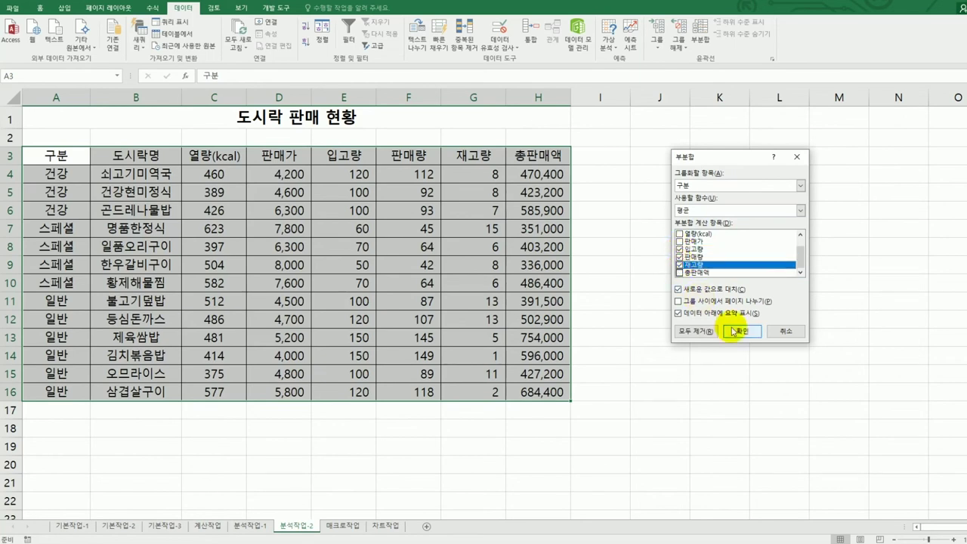
pyautogui.click(741, 332)
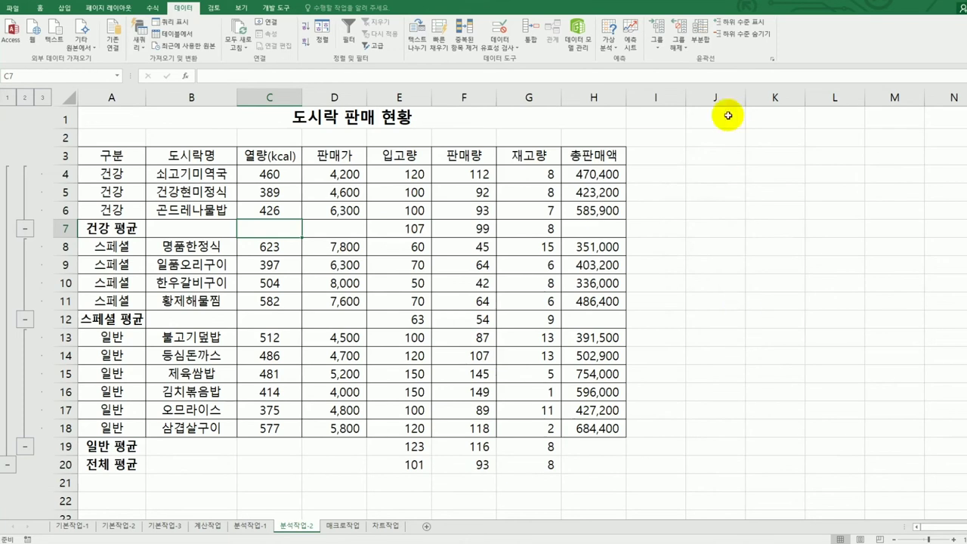
# Add a second subtotal by 구분 using 최대값 for 총판매액 only, with 새로운 값으로 대치 turned off.
pyautogui.click(703, 38)
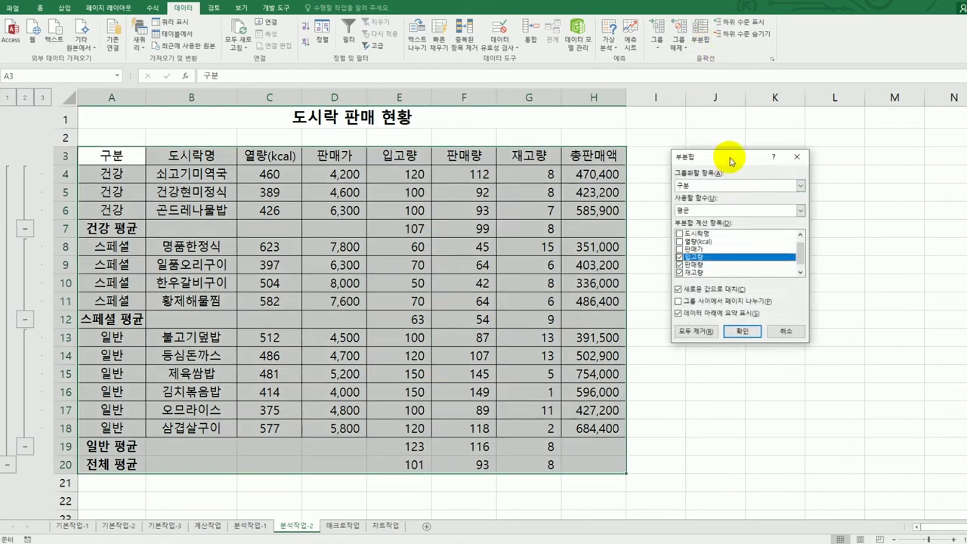
pyautogui.moveTo(730, 157); pyautogui.dragTo(739, 187)
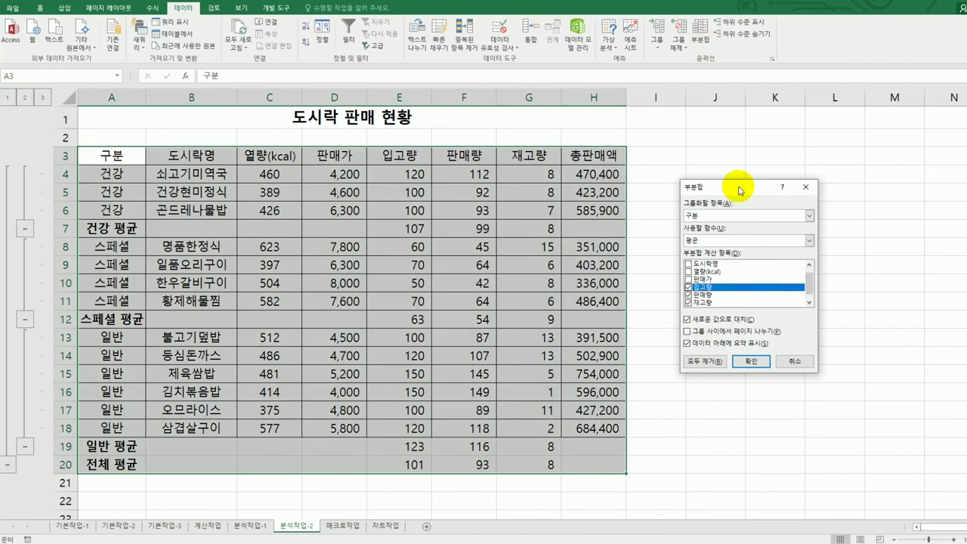
pyautogui.click(725, 320)
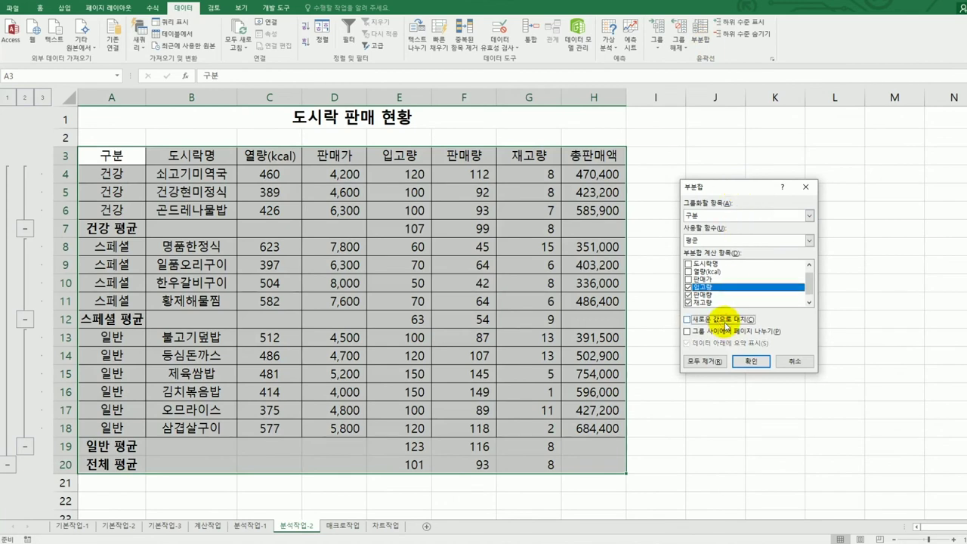
pyautogui.click(722, 243)
pyautogui.click(715, 278)
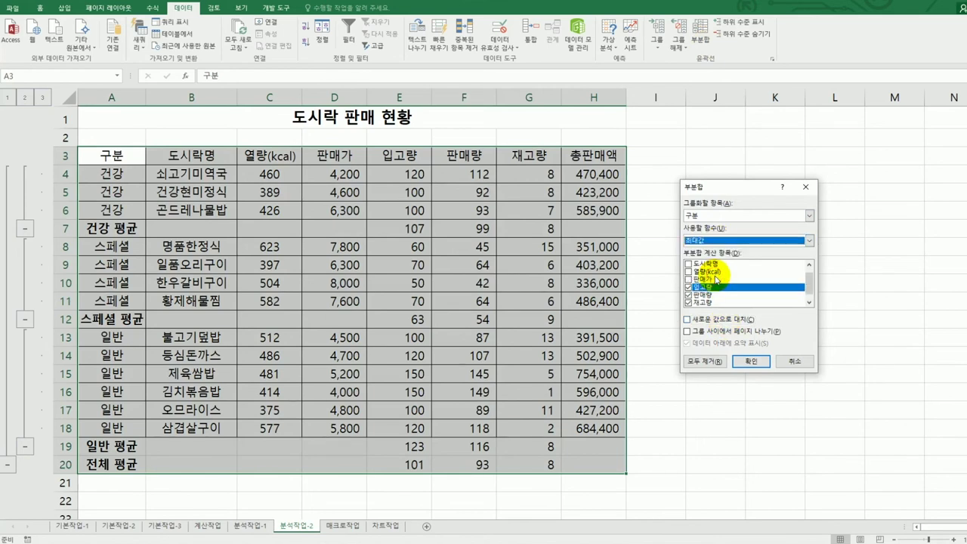
pyautogui.click(688, 287)
pyautogui.click(688, 294)
pyautogui.click(688, 302)
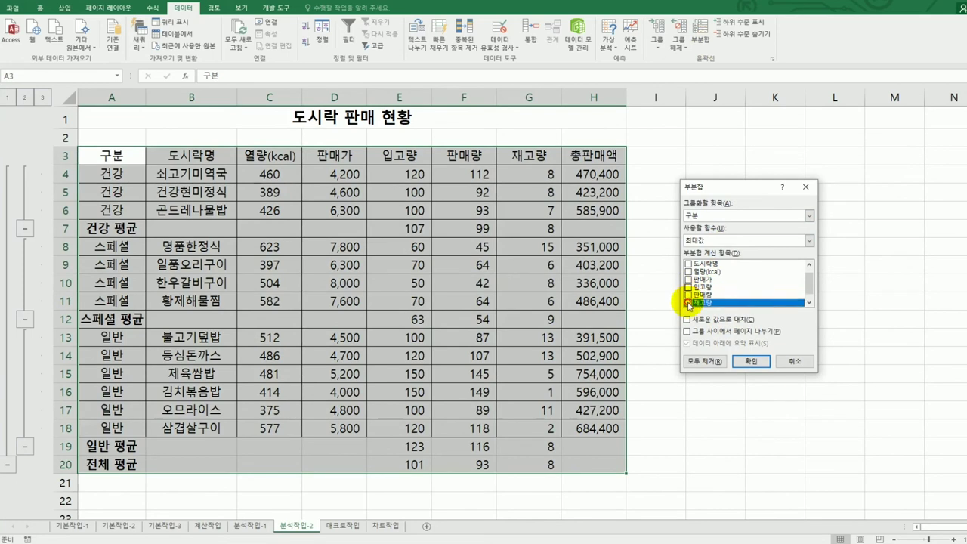
pyautogui.click(808, 302)
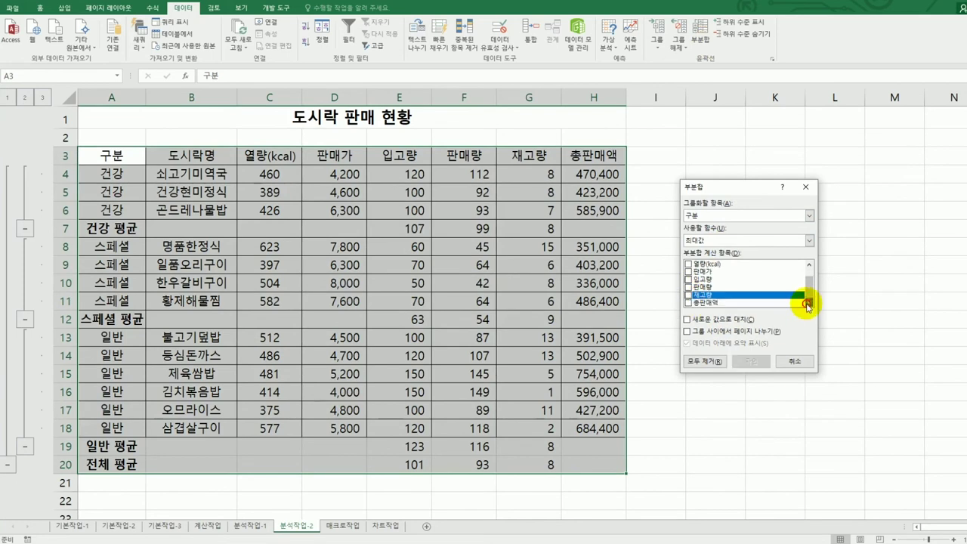
pyautogui.click(707, 304)
pyautogui.click(687, 303)
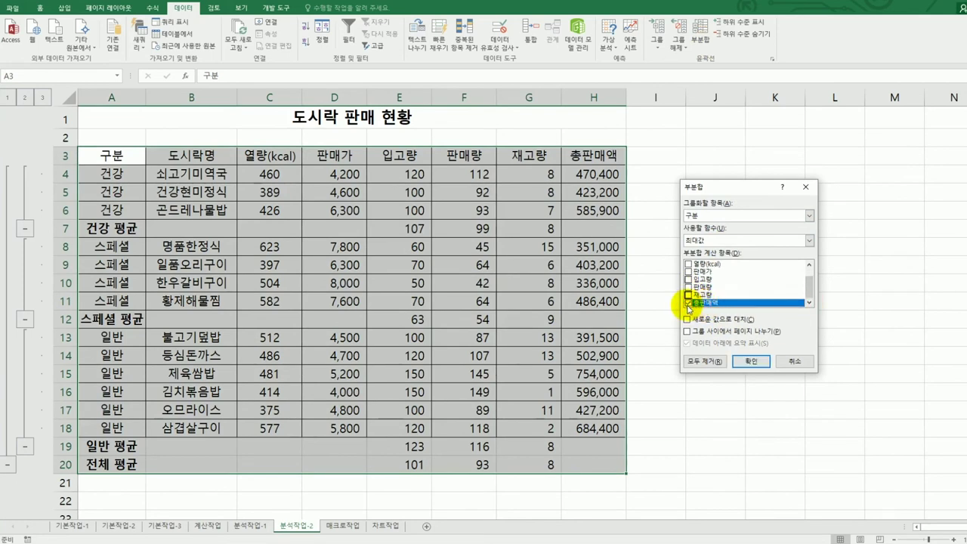
pyautogui.click(748, 363)
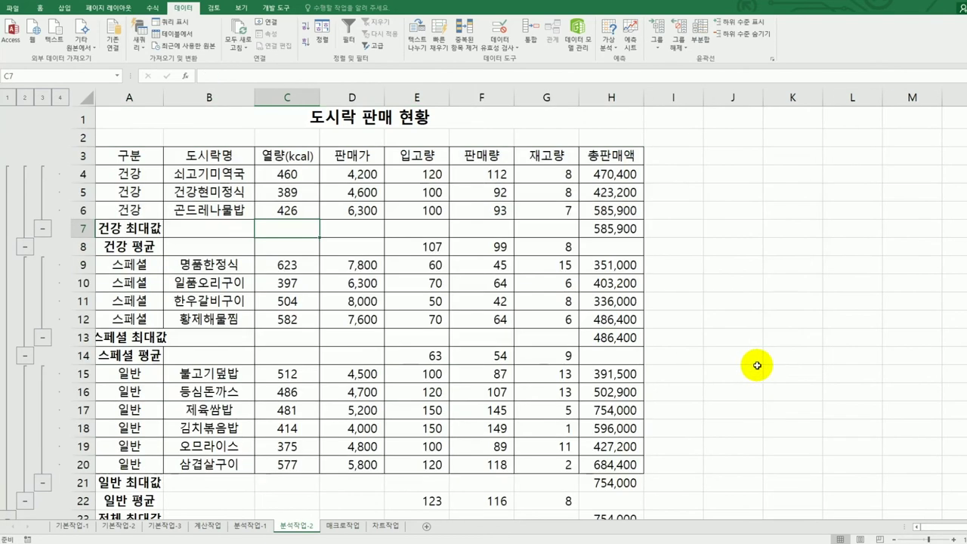
# Look over the 최대값 and 평균 subtotal rows and autofit the width of column A.
pyautogui.click(747, 367)
pyautogui.scroll(-1, 752, 367)
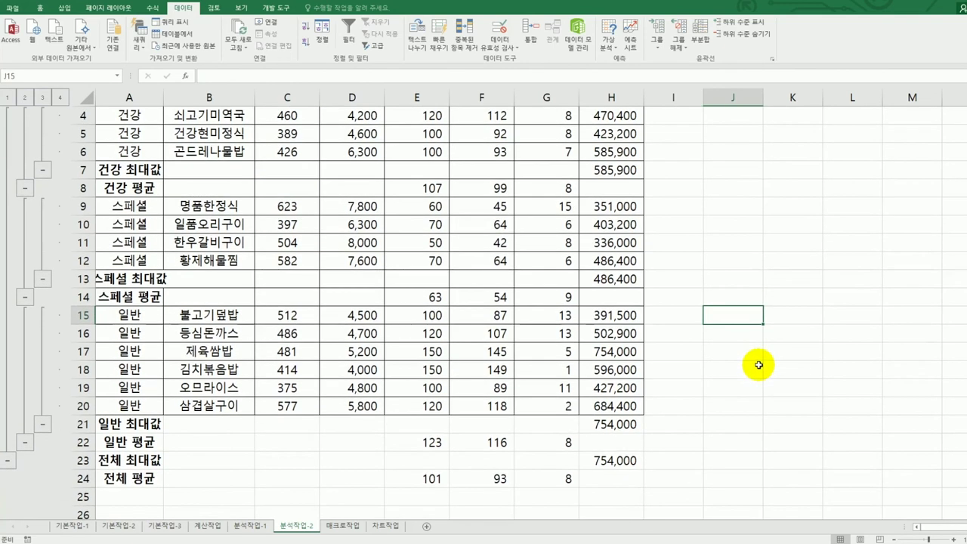
pyautogui.scroll(1, 758, 365)
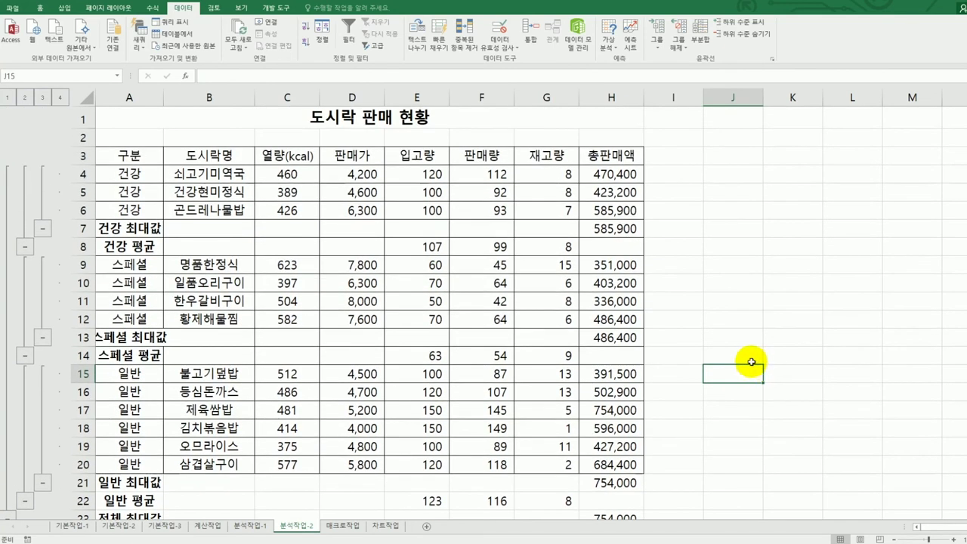
pyautogui.scroll(-2, 752, 362)
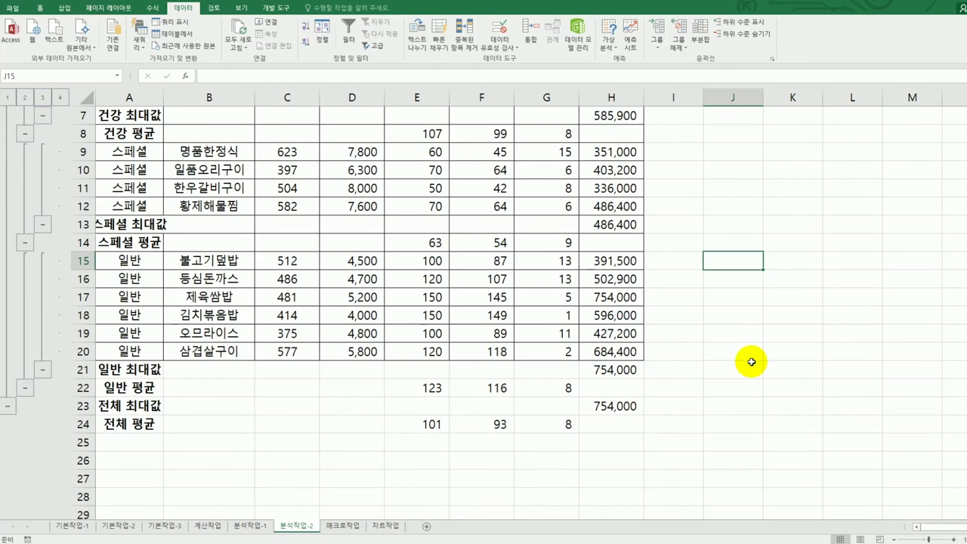
pyautogui.scroll(2, 752, 362)
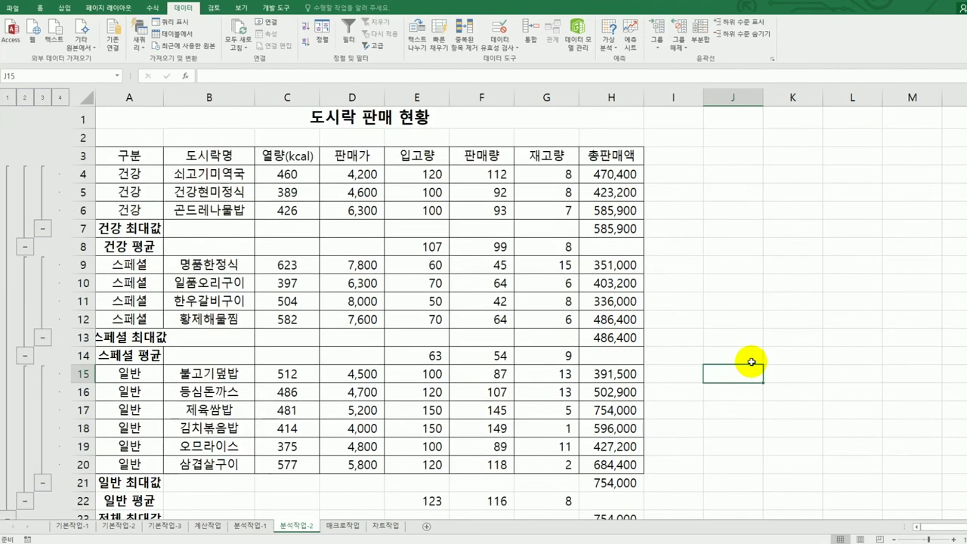
pyautogui.doubleClick(163, 99)
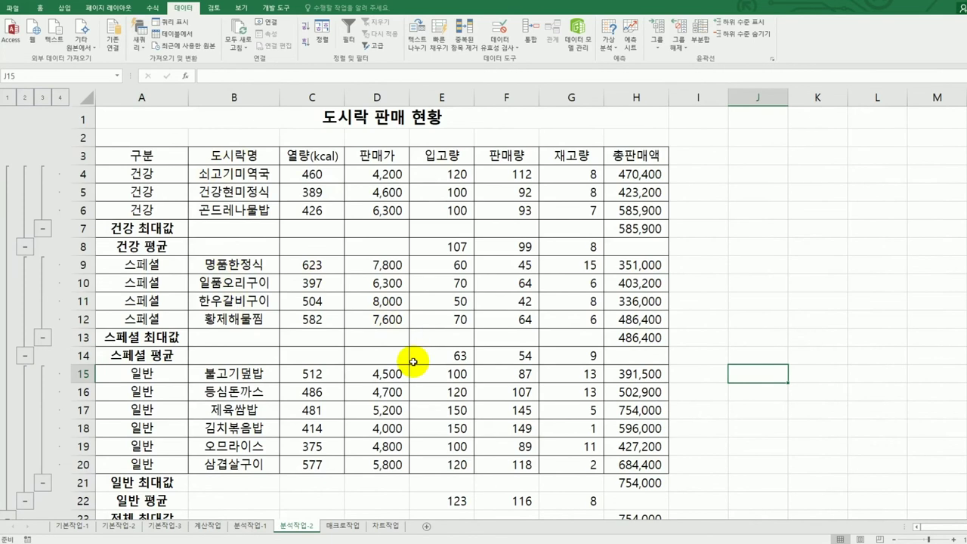
# On the 매크로작업 sheet, insert a form control button covering cells B11:C12.
pyautogui.click(338, 526)
pyautogui.click(554, 428)
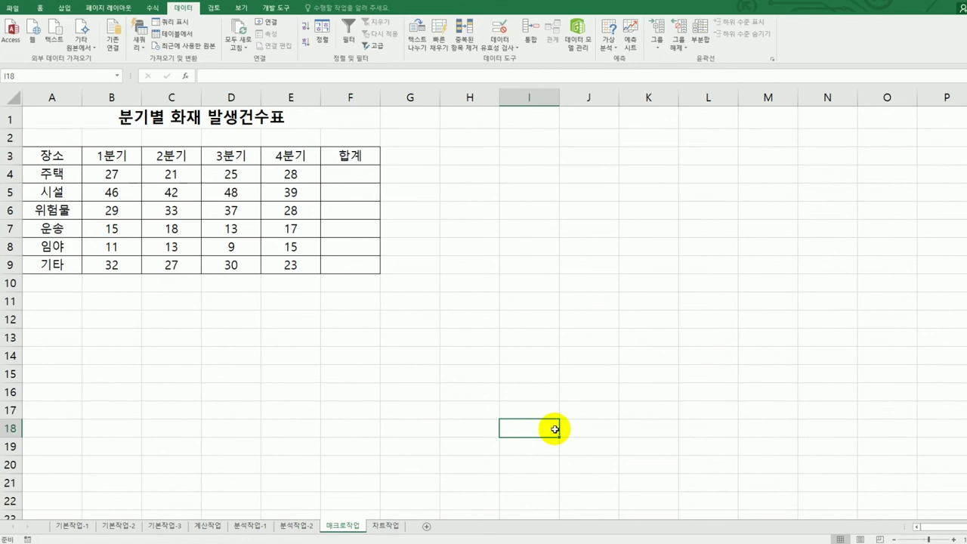
pyautogui.click(276, 9)
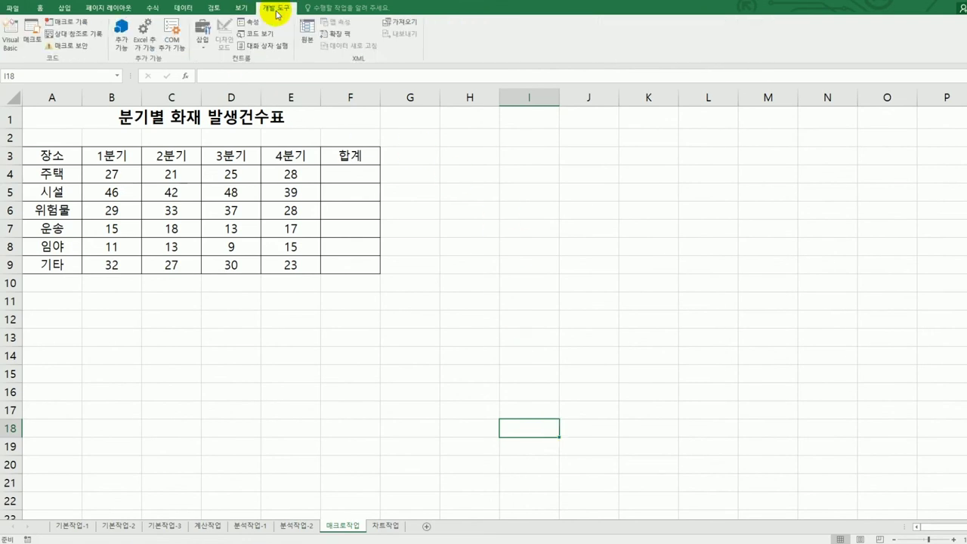
pyautogui.click(208, 47)
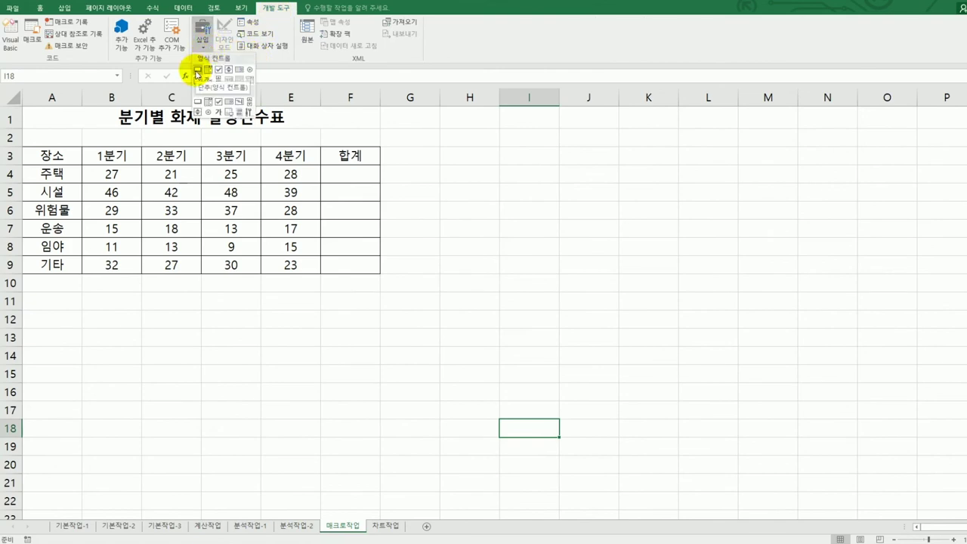
pyautogui.click(196, 71)
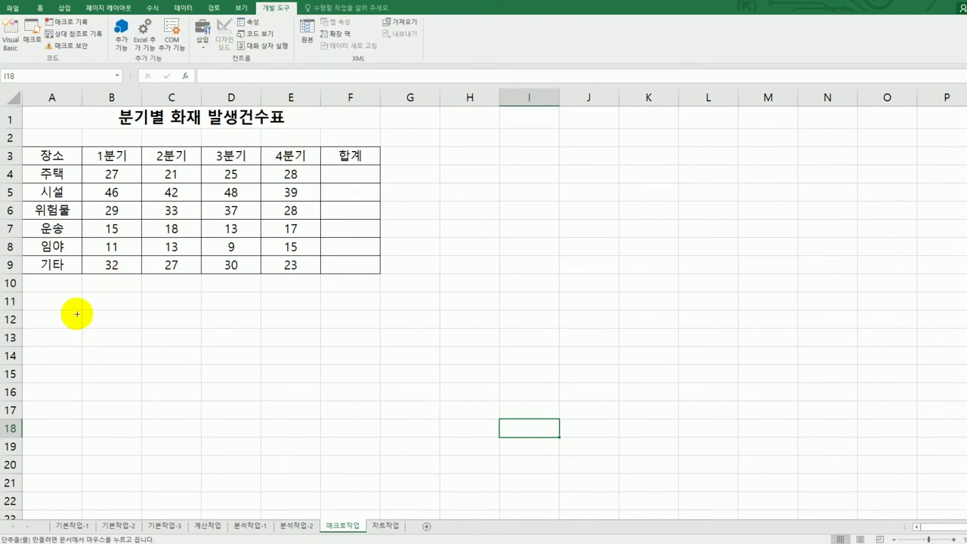
pyautogui.moveTo(82, 294); pyautogui.dragTo(193, 326)
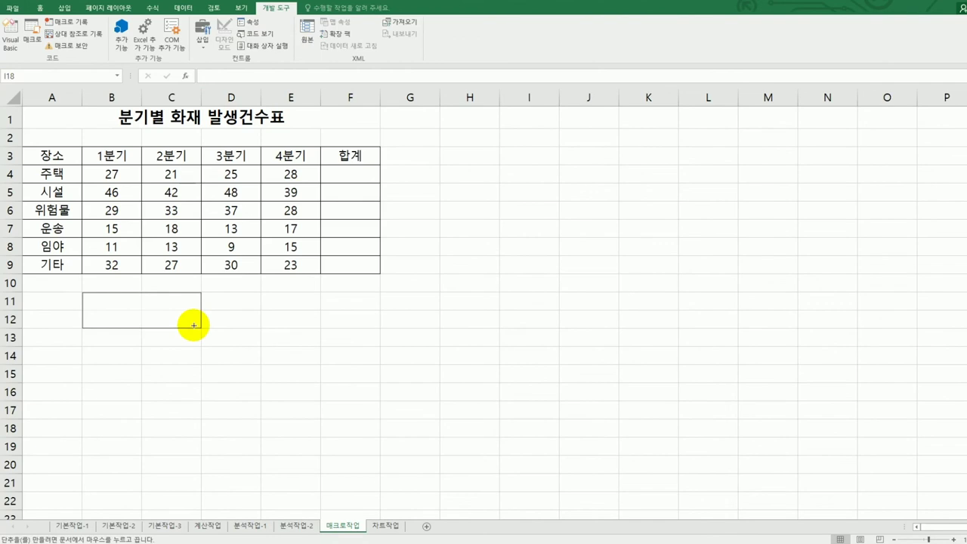
pyautogui.moveTo(193, 325); pyautogui.dragTo(194, 325)
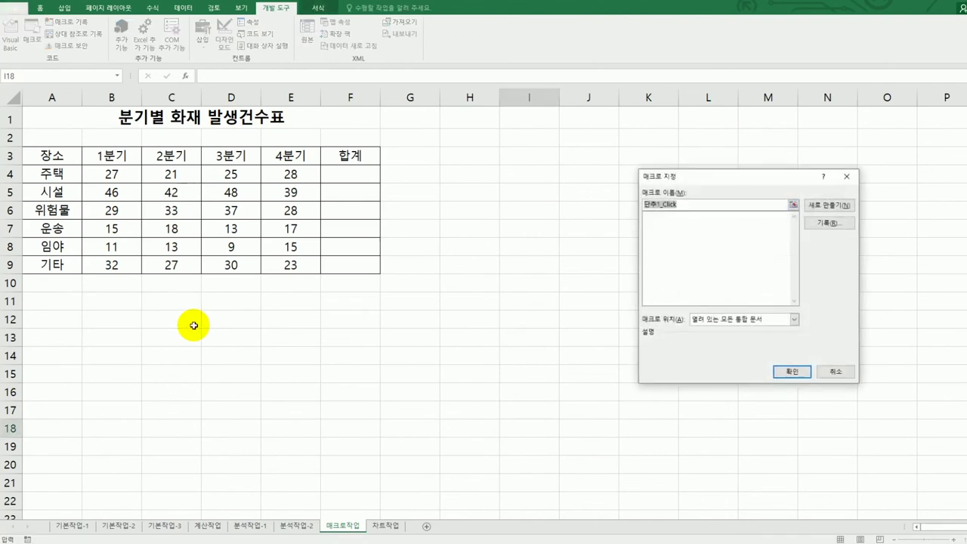
# Assign the button a new macro named 합계, stored in 현재 통합 문서, and start recording it.
pyautogui.moveTo(734, 179); pyautogui.dragTo(611, 175)
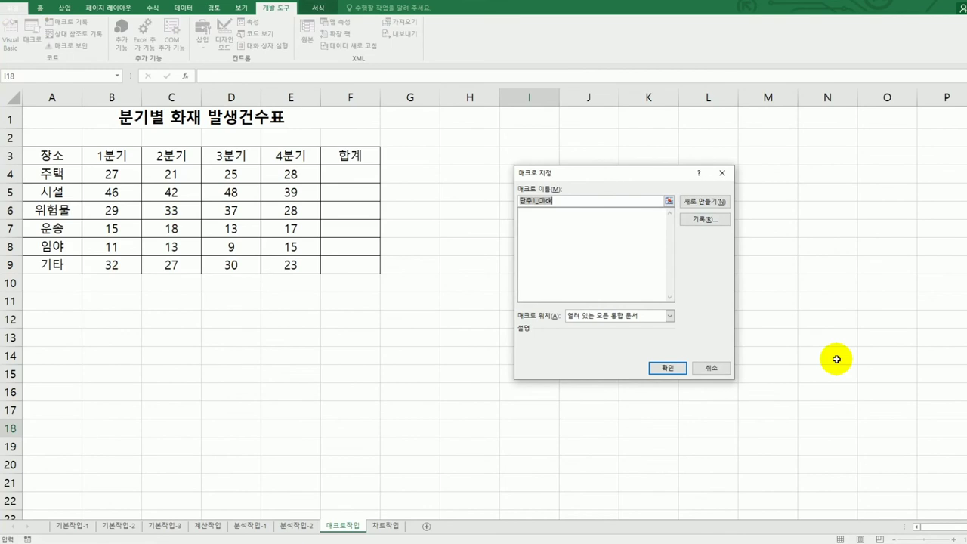
pyautogui.write('합')
pyautogui.press('BackSpace')
pyautogui.press('BackSpace')
pyautogui.press('BackSpace')
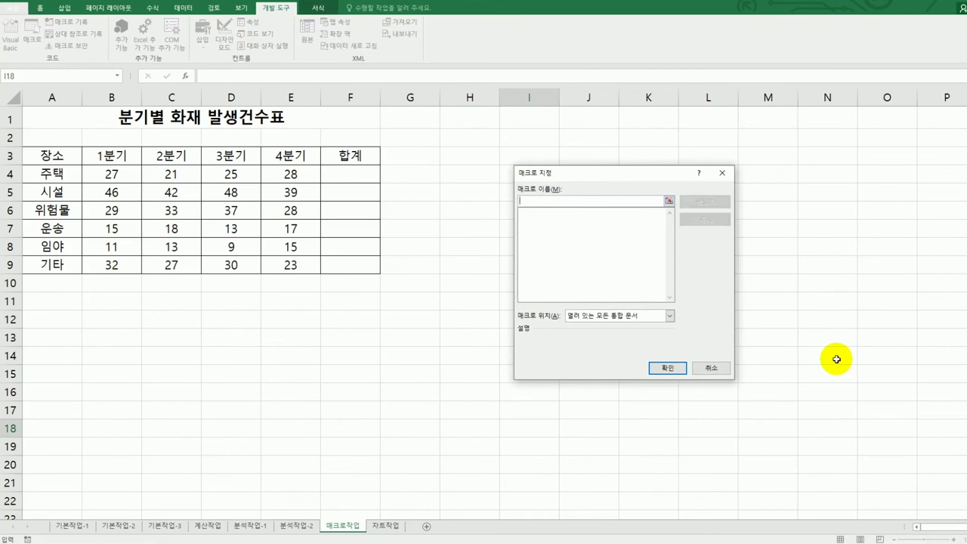
pyautogui.write('합계')
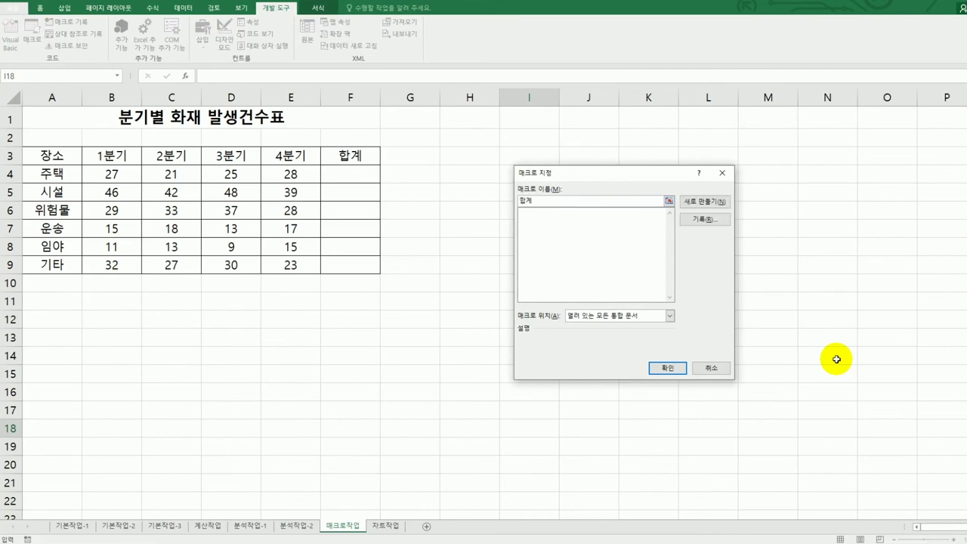
pyautogui.click(703, 220)
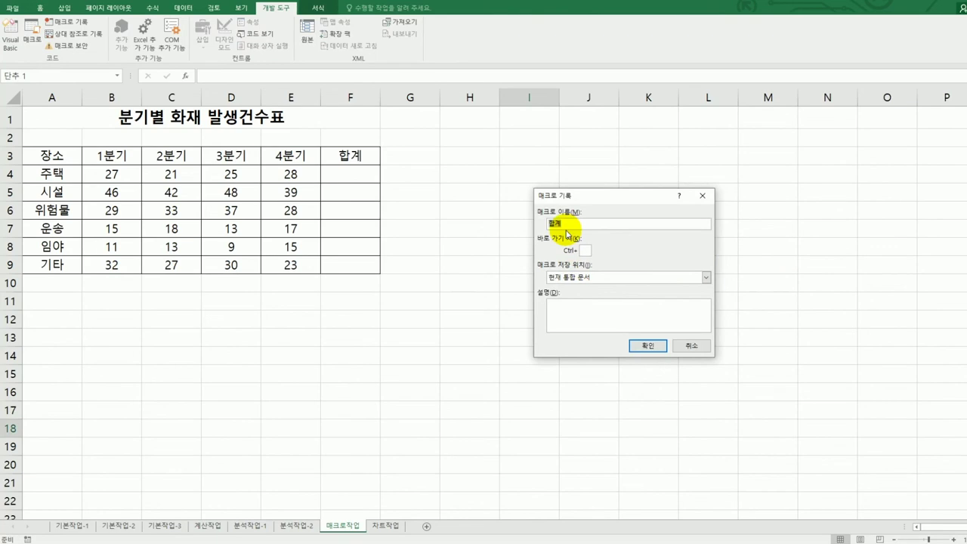
pyautogui.click(643, 346)
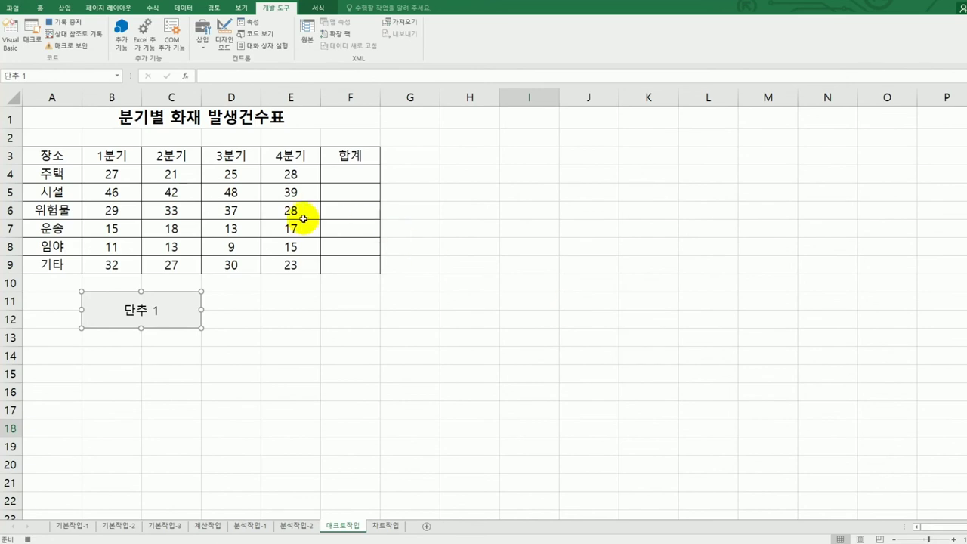
# Fill the 합계 column F4:F9 with row sums of the four quarters using AutoSum, and stop recording the macro.
pyautogui.moveTo(123, 174); pyautogui.dragTo(325, 262)
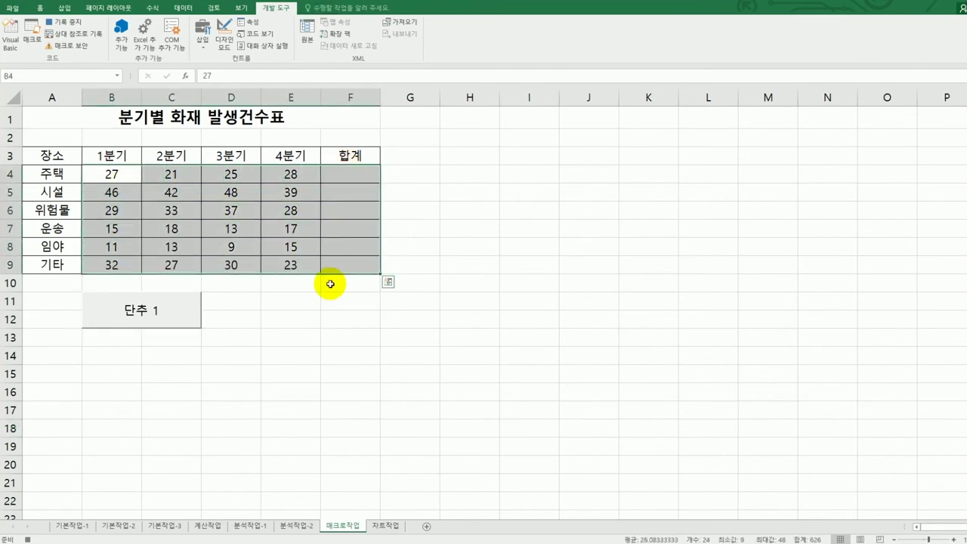
pyautogui.click(151, 10)
pyautogui.click(41, 43)
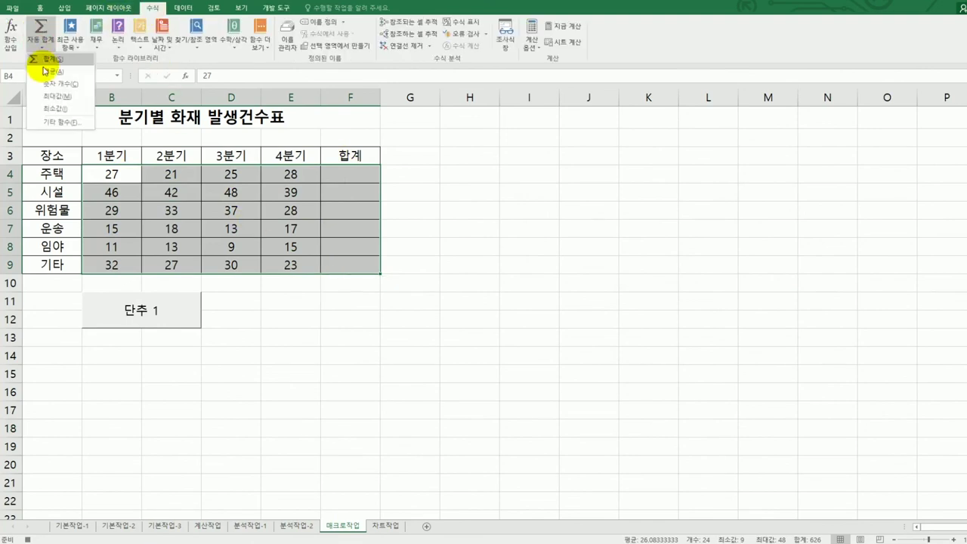
pyautogui.click(46, 59)
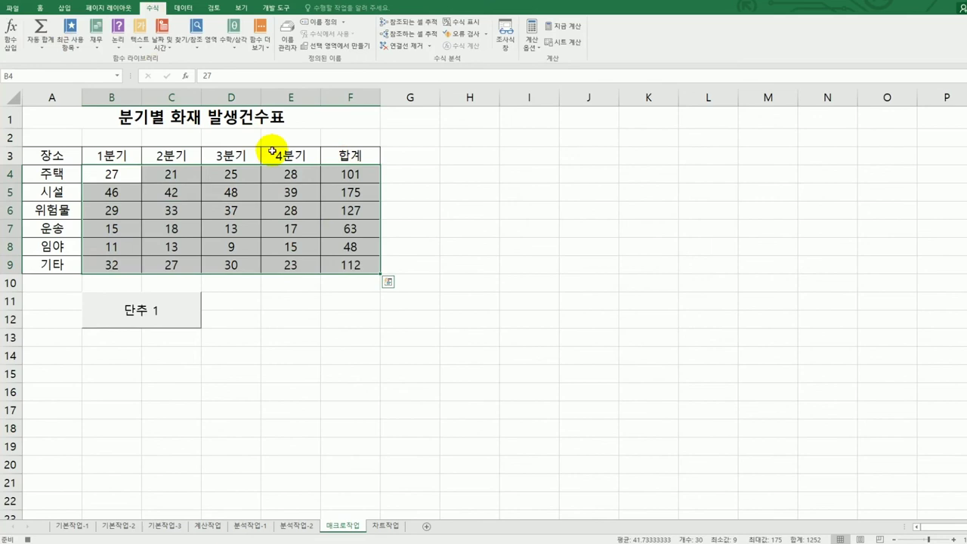
pyautogui.click(347, 174)
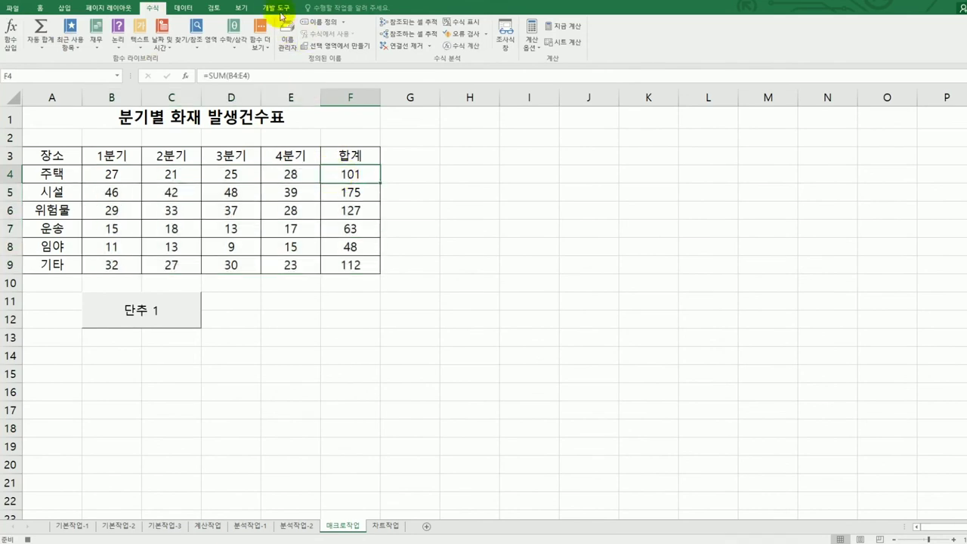
pyautogui.click(276, 8)
pyautogui.click(60, 22)
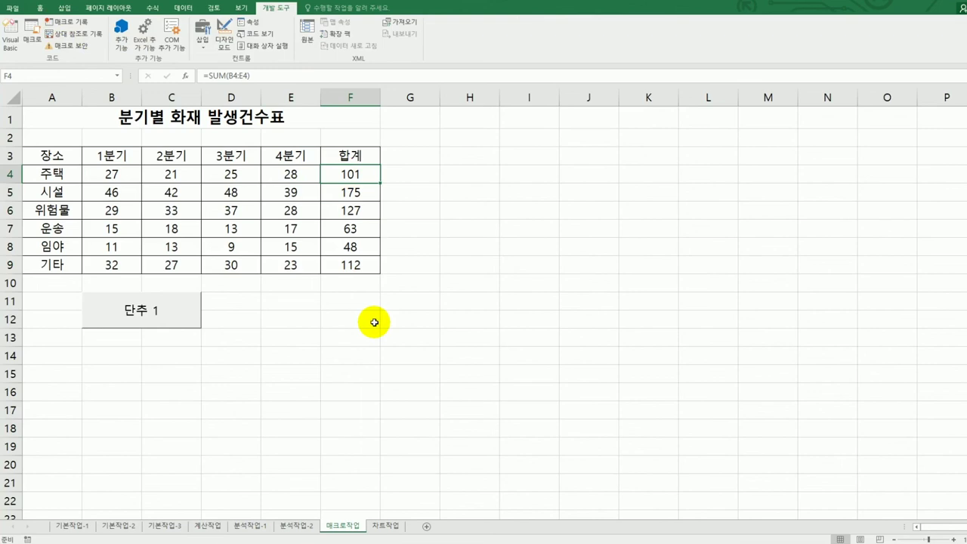
# Change the text on the form button to 합계.
pyautogui.rightClick(149, 315)
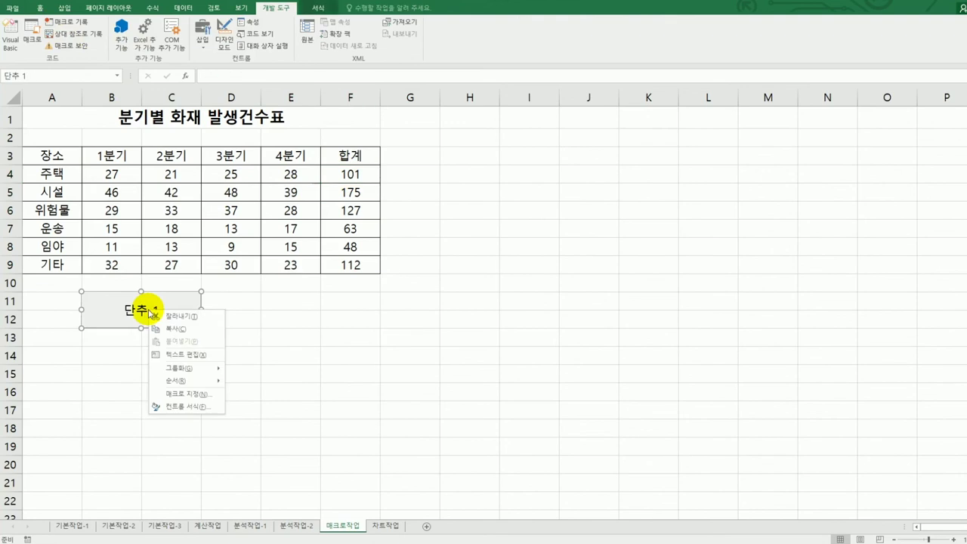
pyautogui.click(198, 353)
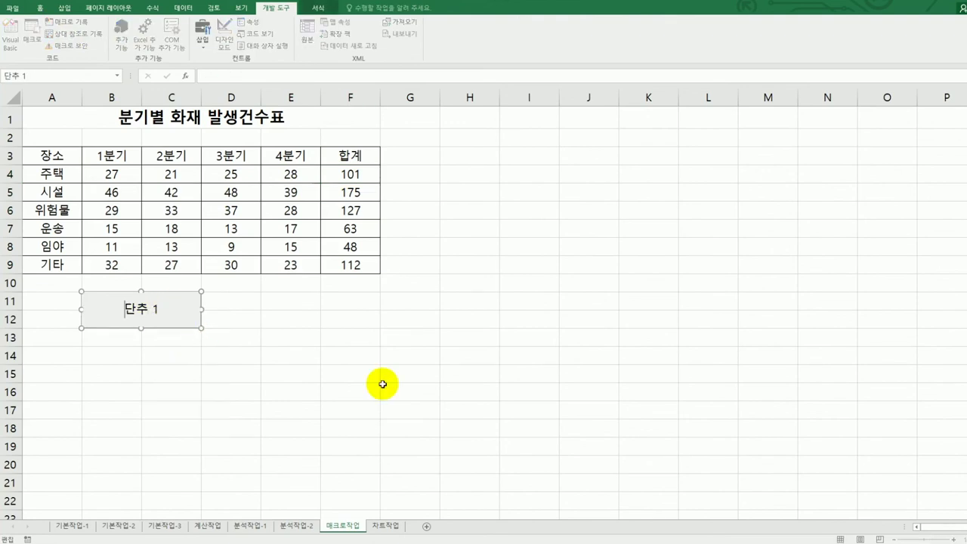
pyautogui.hotkey('ctrl', 'a')
pyautogui.write('합계')
pyautogui.click(443, 388)
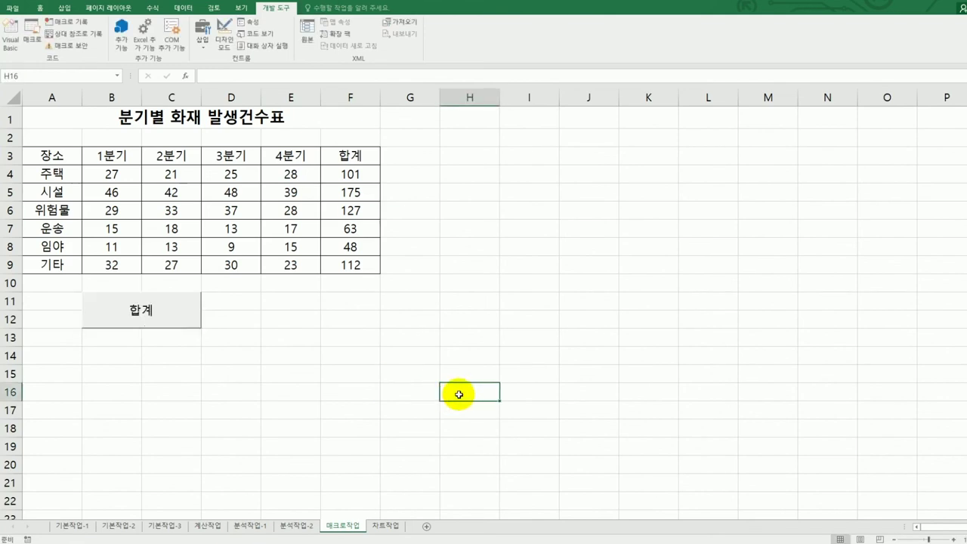
# Insert a rounded rectangle over cells D11:E12, about 1.16 cm high and 3.72 cm wide, with the text 서식.
pyautogui.click(64, 8)
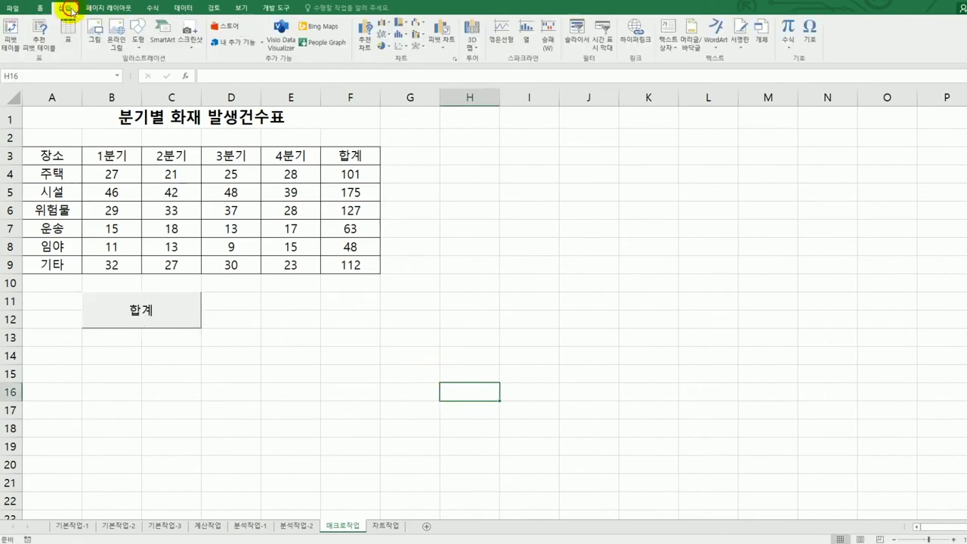
pyautogui.click(136, 45)
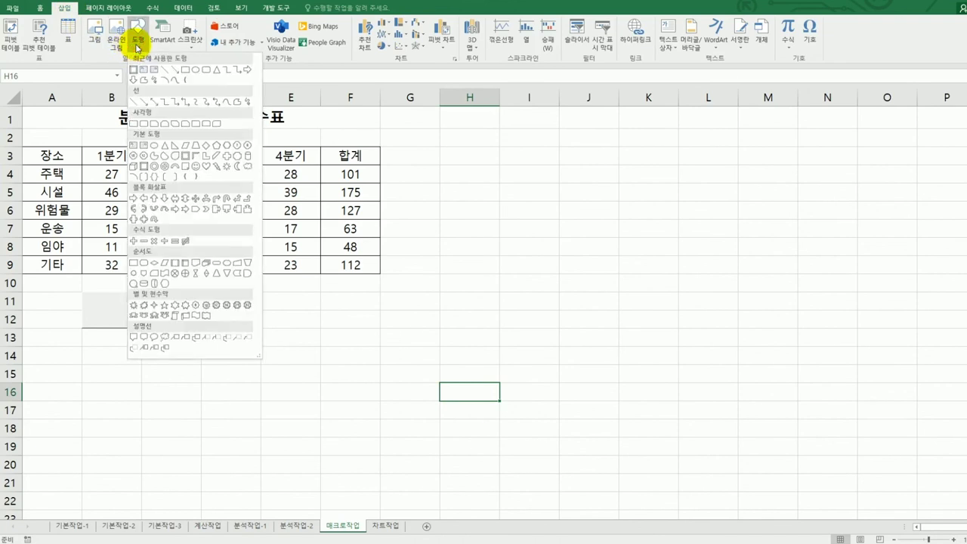
pyautogui.click(147, 126)
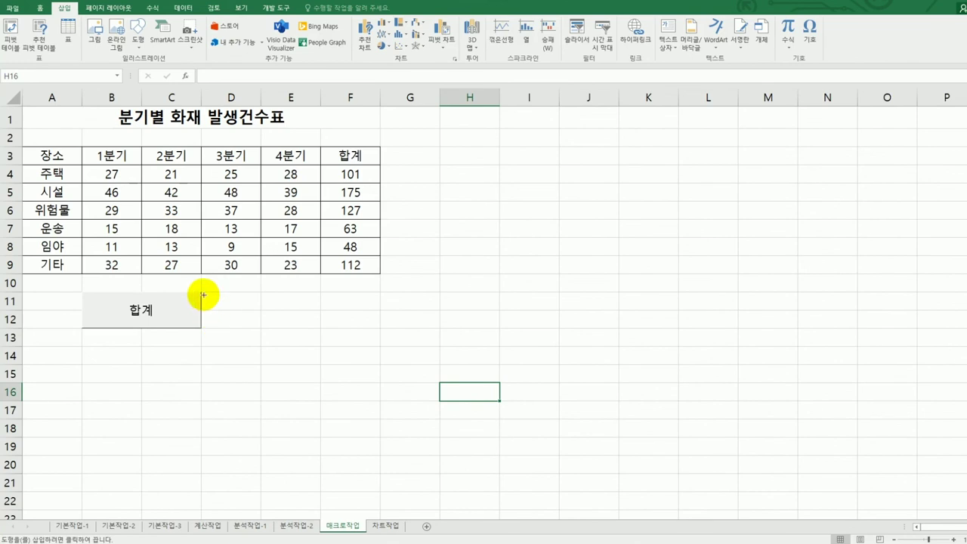
pyautogui.moveTo(199, 292); pyautogui.dragTo(294, 326)
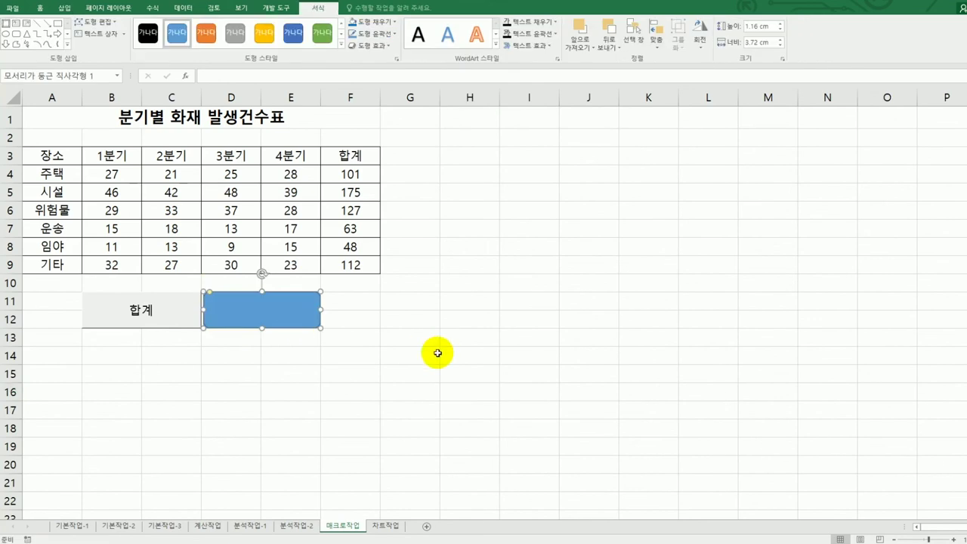
pyautogui.write('서시')
# Assign the rounded rectangle a new macro named 서식, stored in 현재 통합 문서, and start recording it.
pyautogui.rightClick(301, 309)
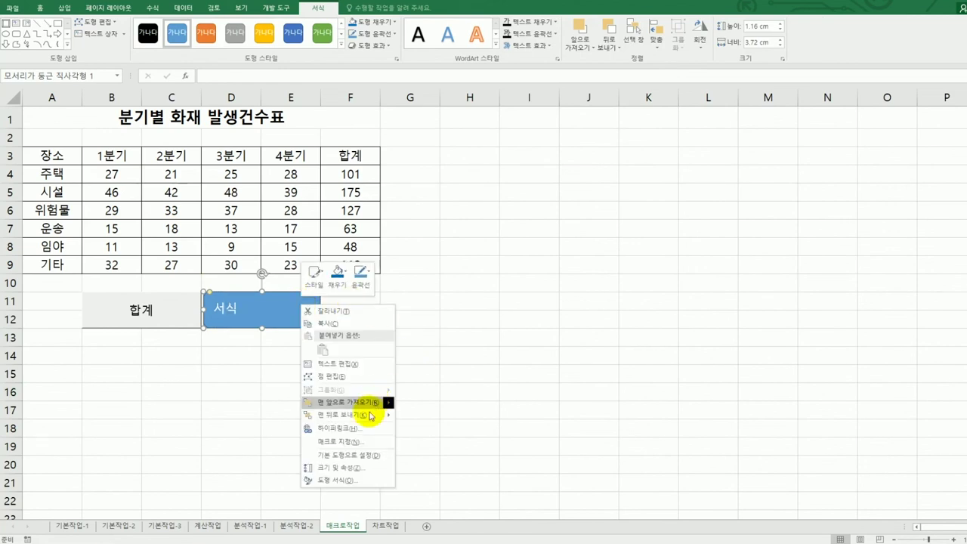
pyautogui.click(364, 441)
pyautogui.moveTo(377, 337); pyautogui.dragTo(592, 219)
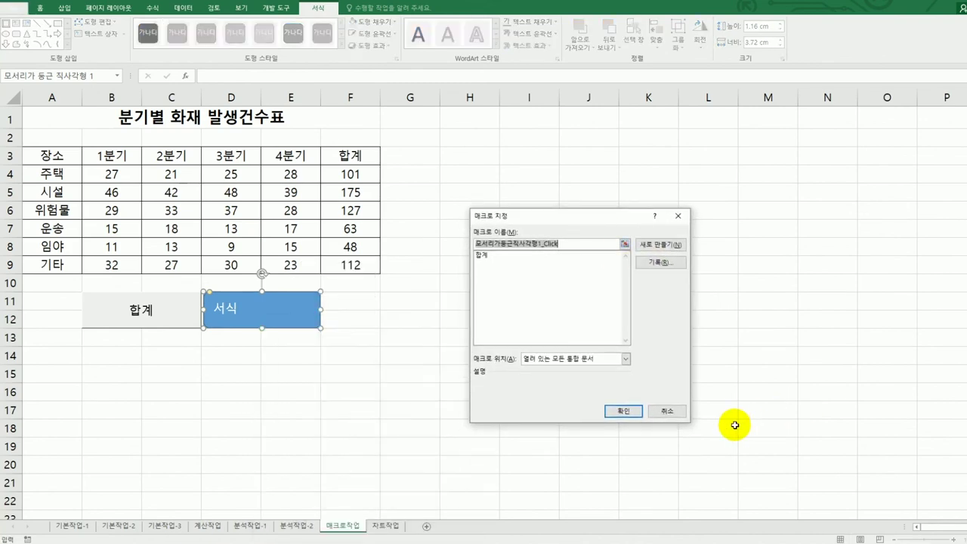
pyautogui.write('서식')
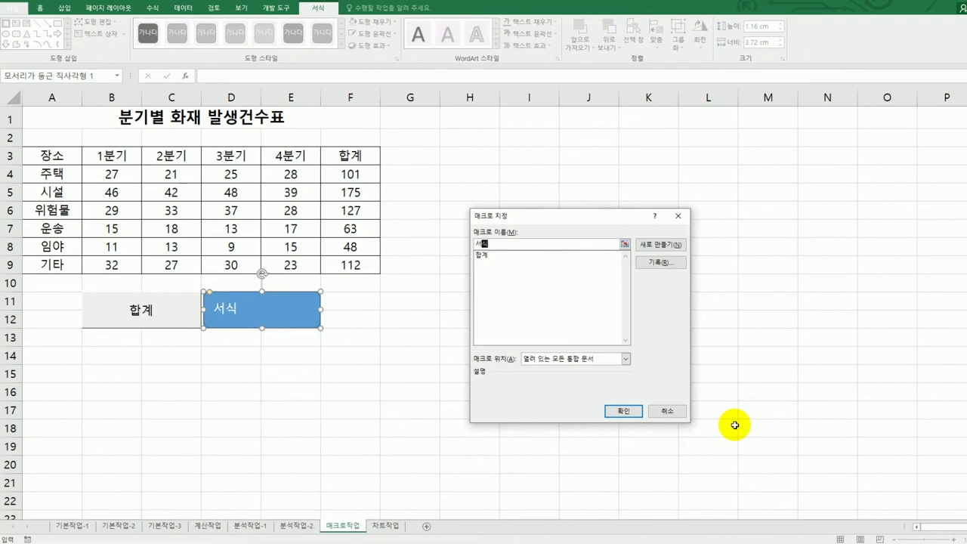
pyautogui.click(659, 263)
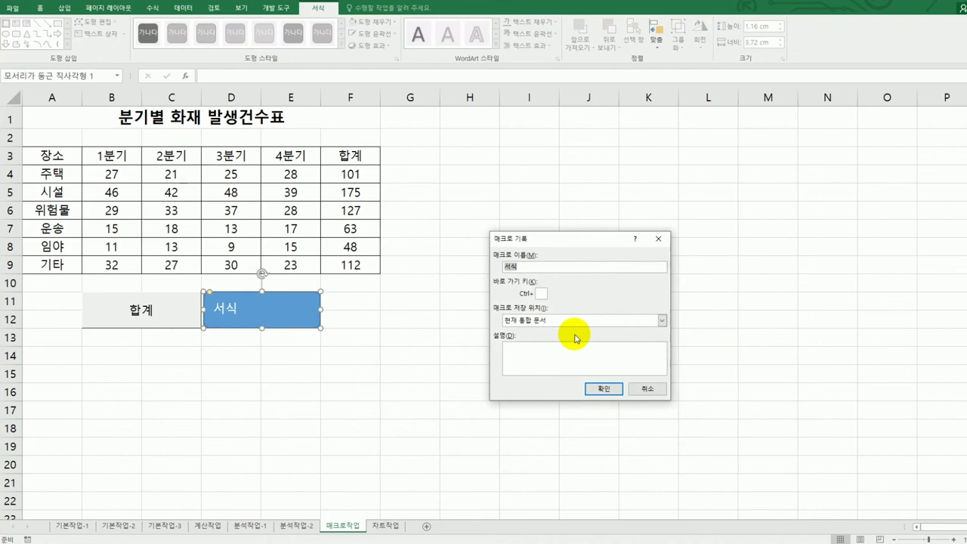
pyautogui.click(592, 388)
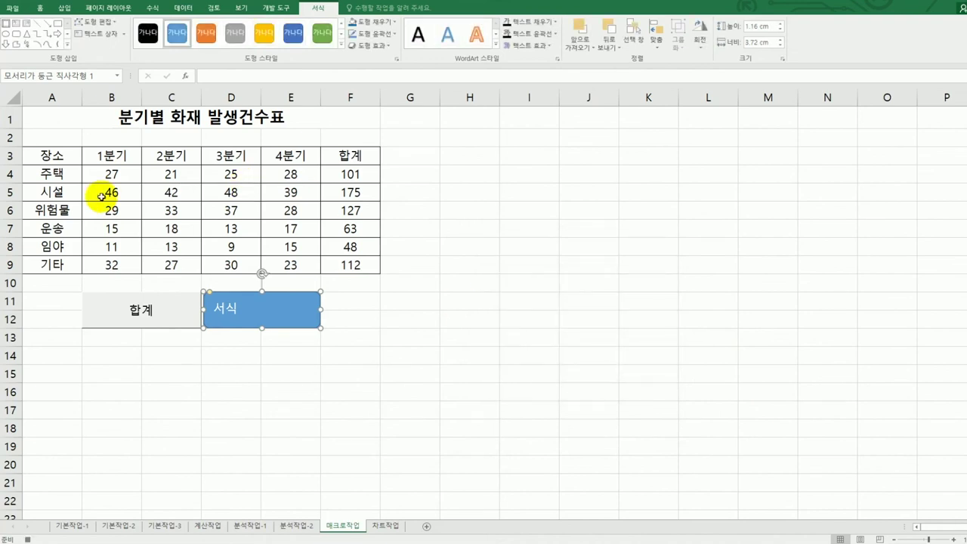
# Fill the header cells A3:F3 with the standard light green color and stop recording the macro.
pyautogui.moveTo(56, 157); pyautogui.dragTo(349, 156)
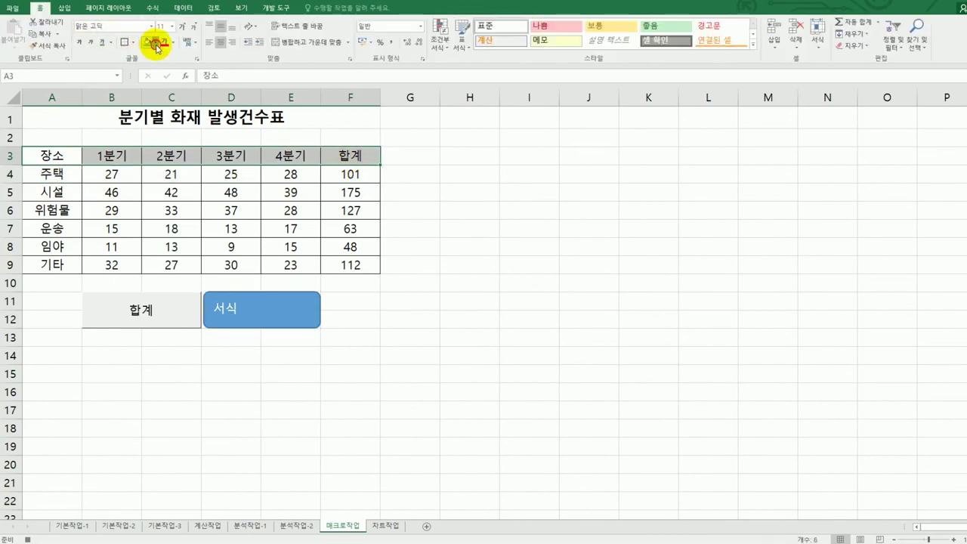
pyautogui.click(156, 45)
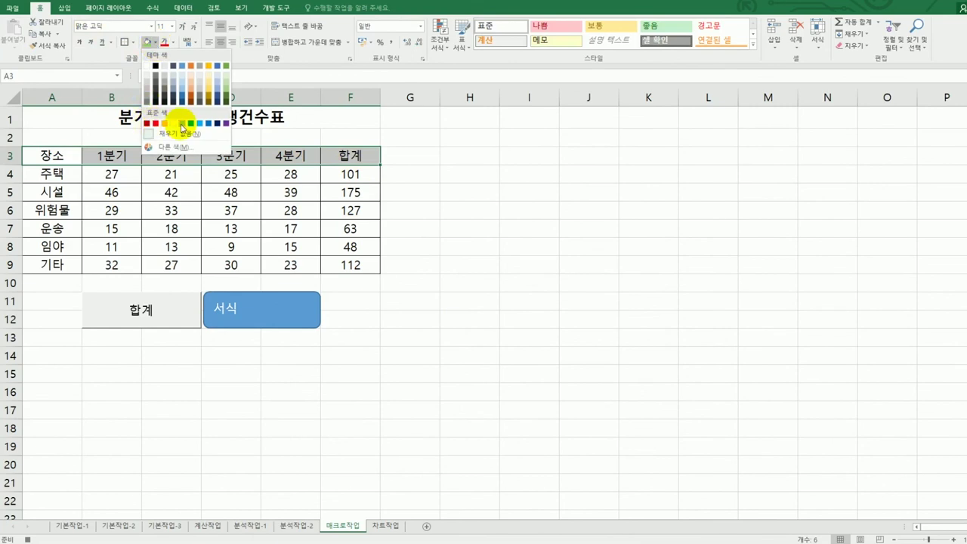
pyautogui.click(181, 124)
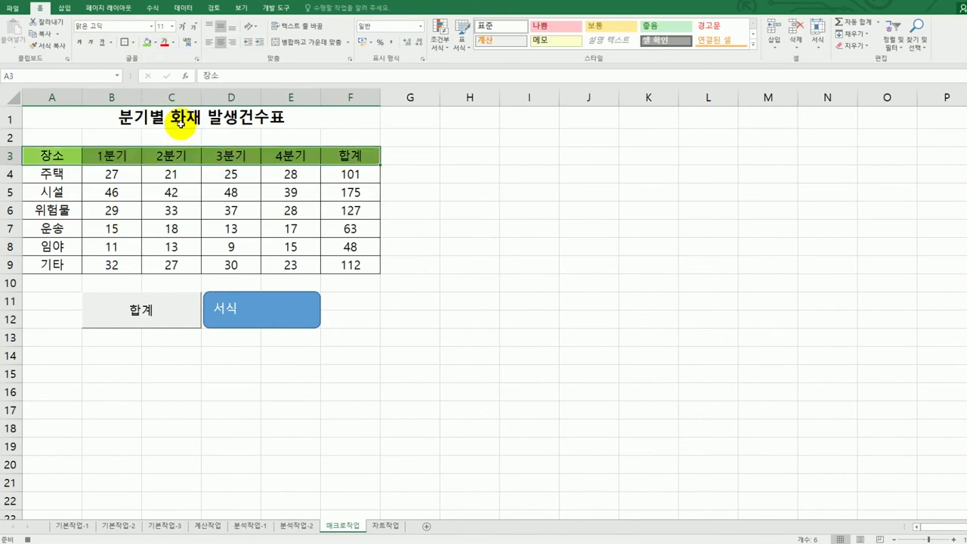
pyautogui.click(349, 156)
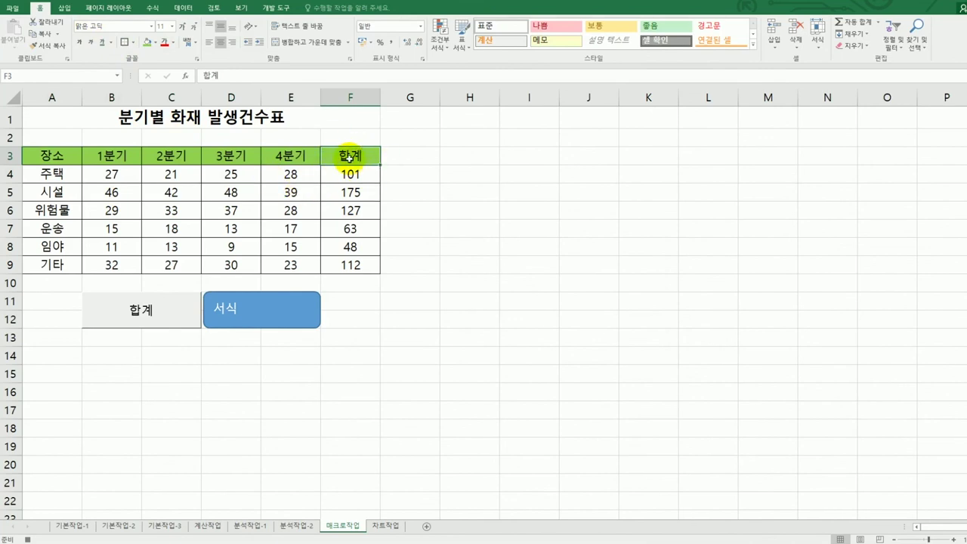
pyautogui.click(279, 10)
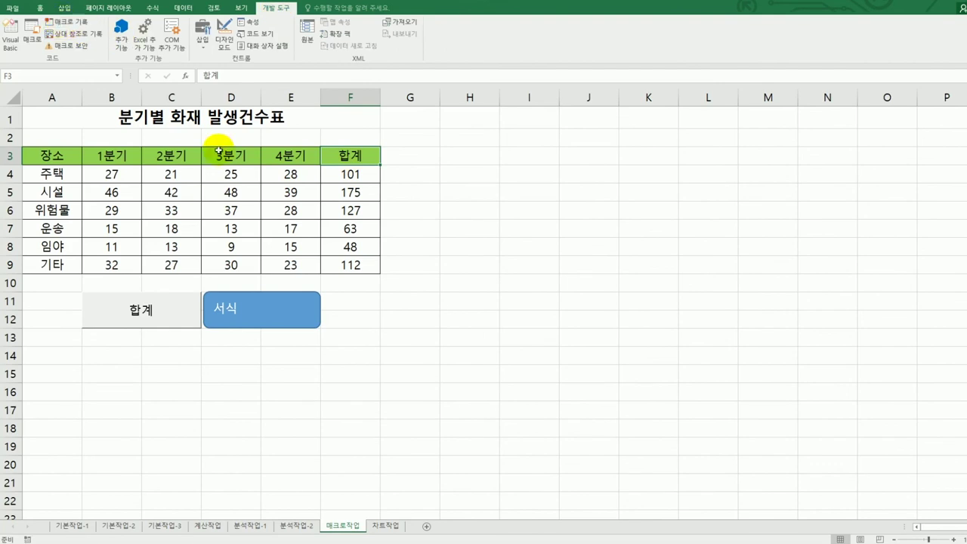
pyautogui.click(421, 378)
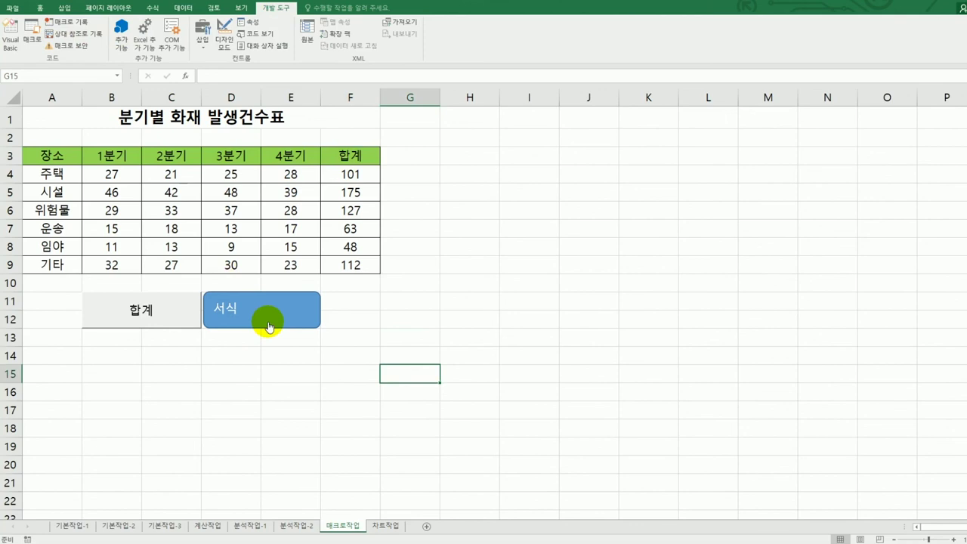
# Switch to the 차트작업 sheet and examine the column chart, its legend and the source cells it covers in the grade table.
pyautogui.click(386, 525)
pyautogui.click(711, 410)
pyautogui.scroll(-2, 711, 410)
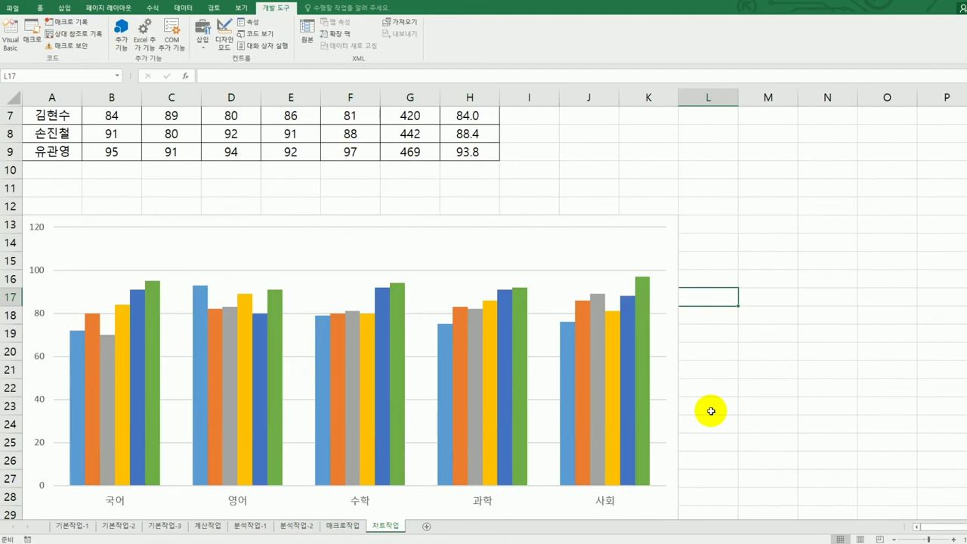
pyautogui.scroll(-2, 711, 411)
pyautogui.scroll(1, 711, 411)
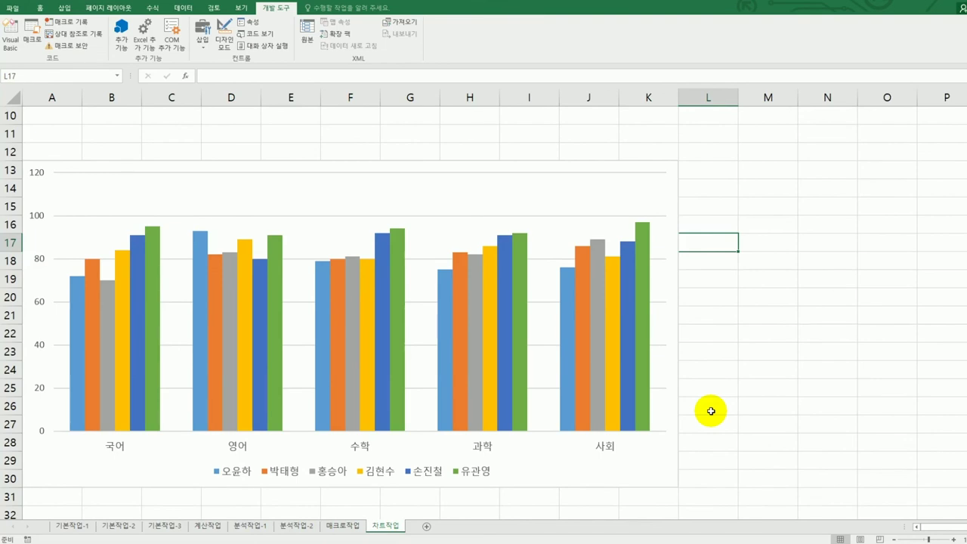
pyautogui.scroll(1, 711, 411)
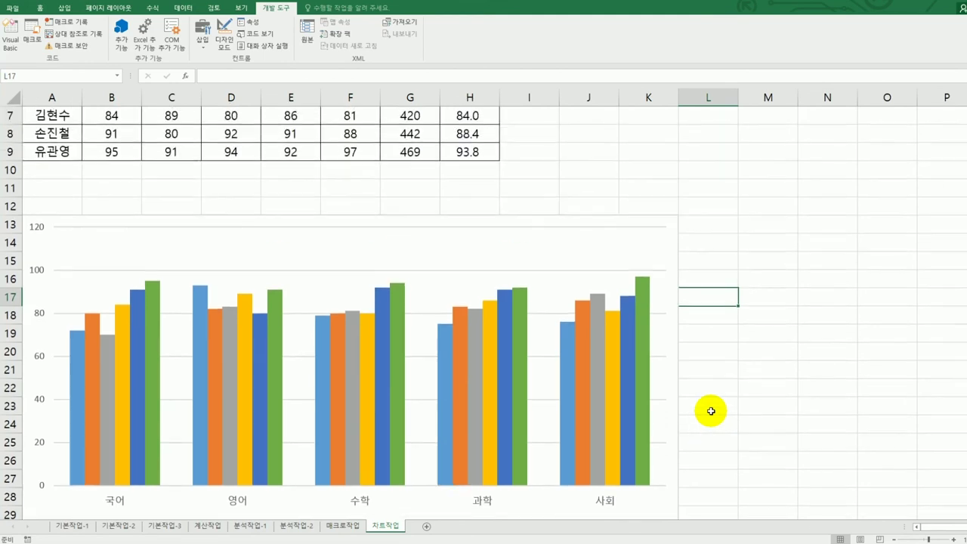
pyautogui.scroll(-1, 711, 411)
pyautogui.scroll(1, 711, 411)
pyautogui.scroll(1, 711, 411)
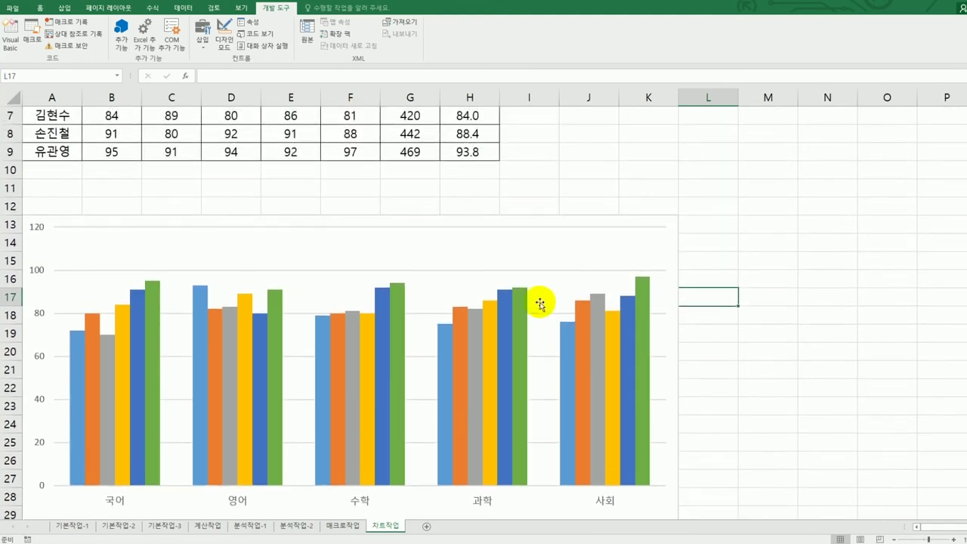
pyautogui.click(600, 253)
pyautogui.scroll(2, 734, 351)
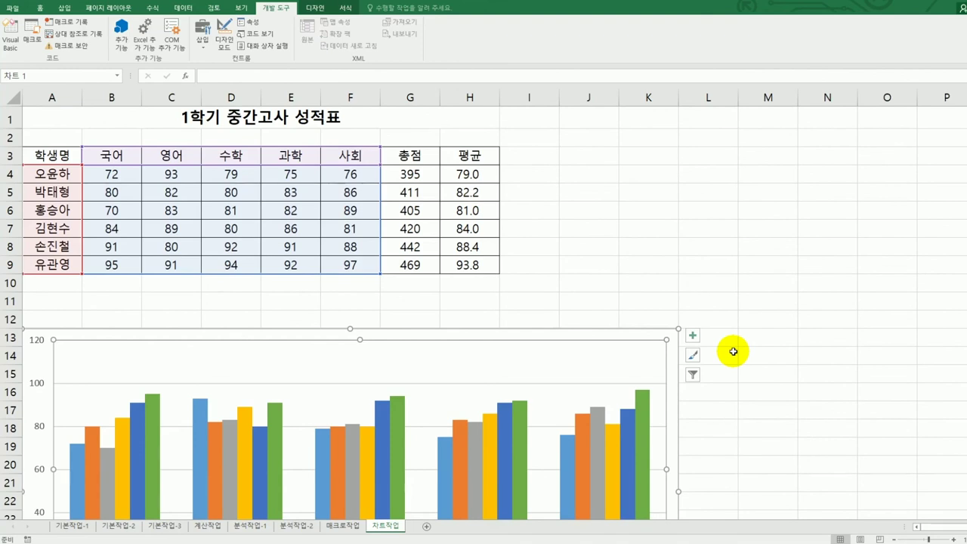
pyautogui.click(786, 362)
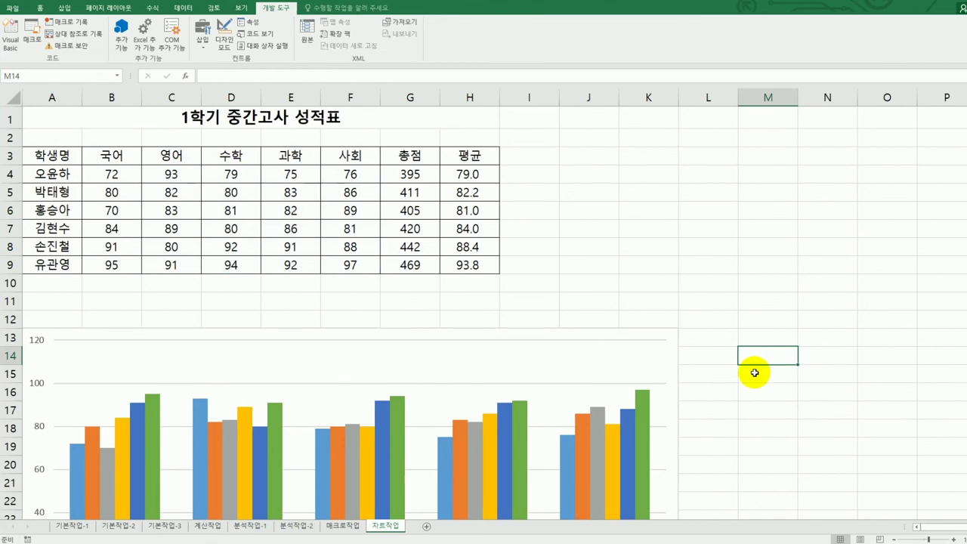
# Add the 평균 data in H3:H9 to the chart by copying the range and pasting it into the chart.
pyautogui.moveTo(468, 155); pyautogui.dragTo(464, 262)
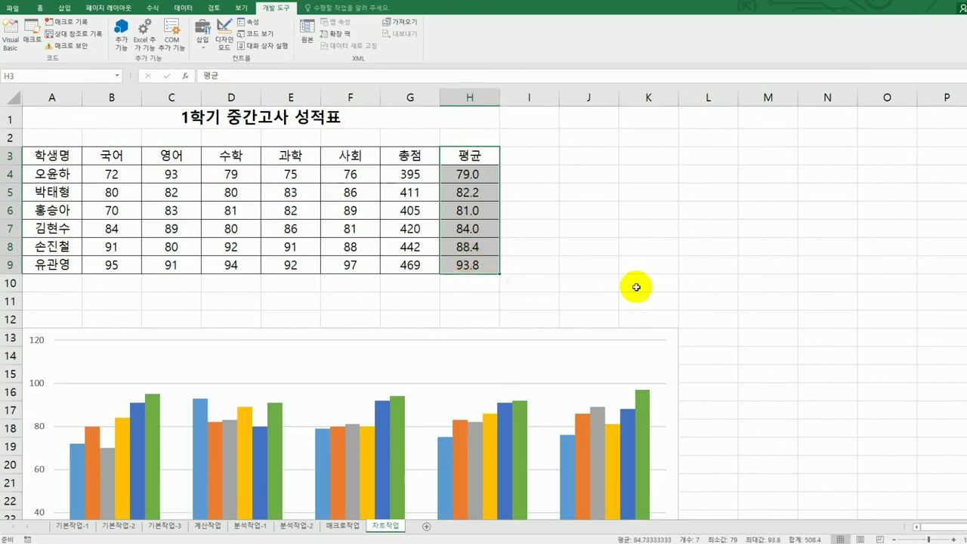
pyautogui.hotkey('ctrl', 'c')
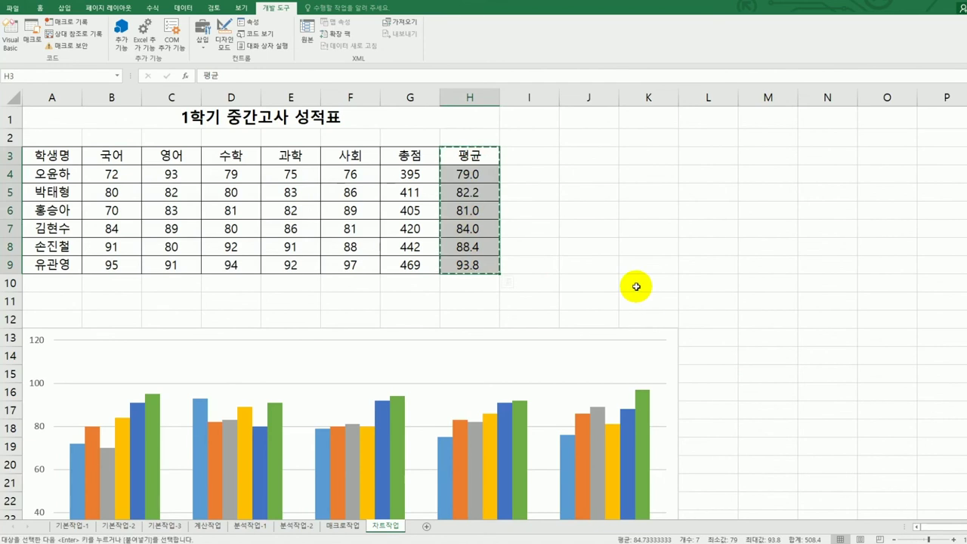
pyautogui.scroll(-2, 633, 291)
pyautogui.click(625, 254)
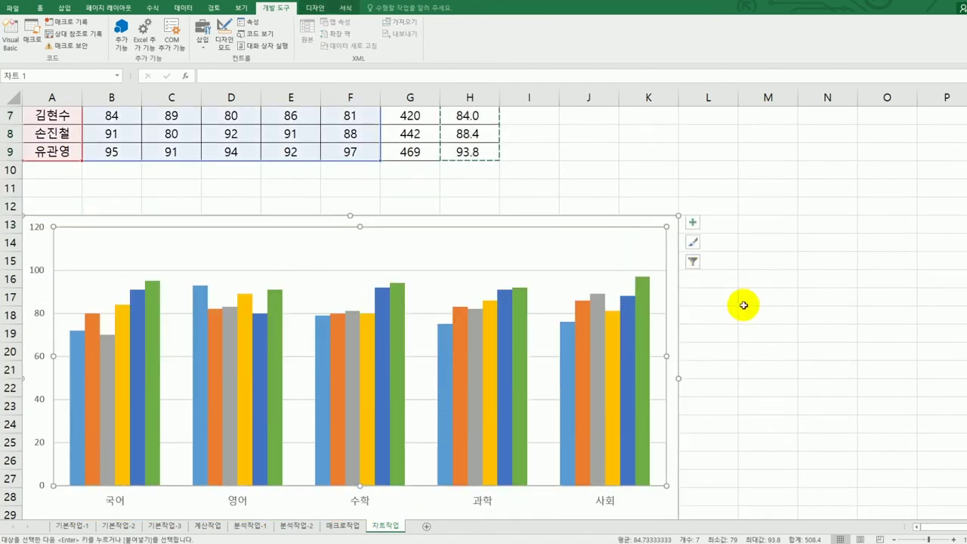
pyautogui.hotkey('ctrl', 'v')
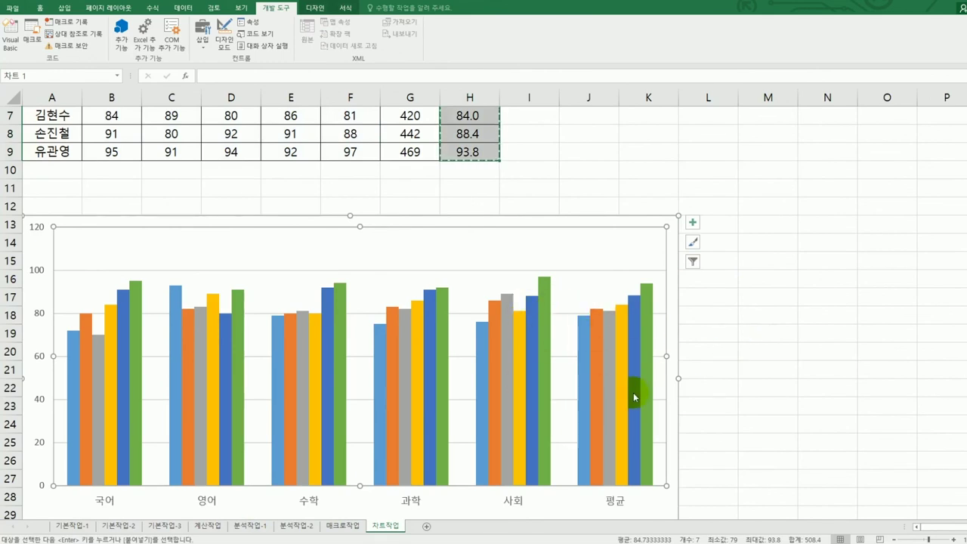
pyautogui.moveTo(633, 392)
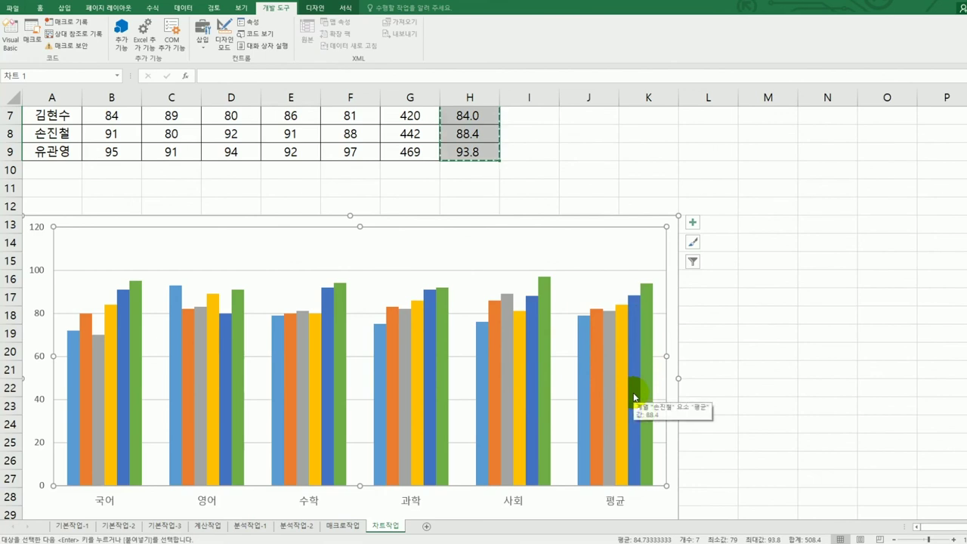
# Switch the chart's rows and columns so the student names form the horizontal axis and the subjects become the series.
pyautogui.rightClick(568, 254)
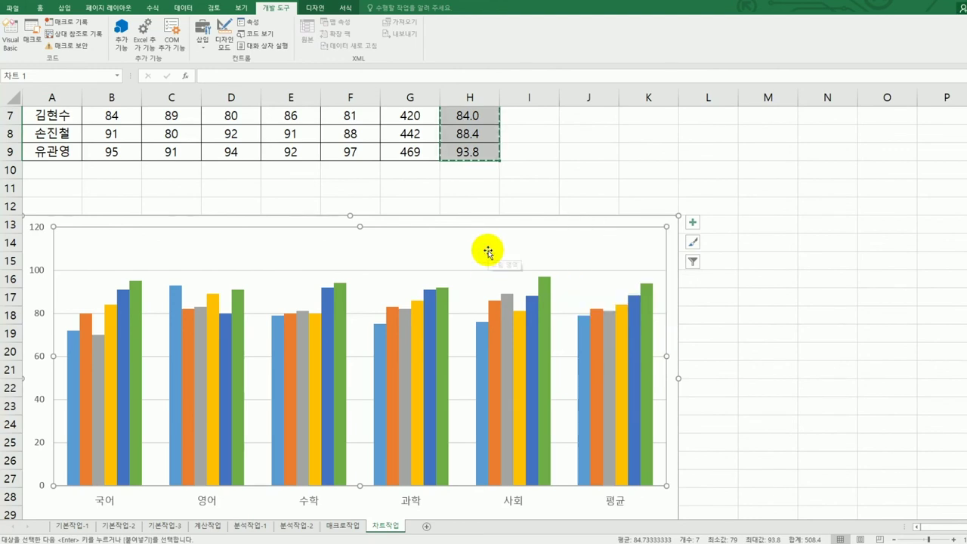
pyautogui.click(324, 8)
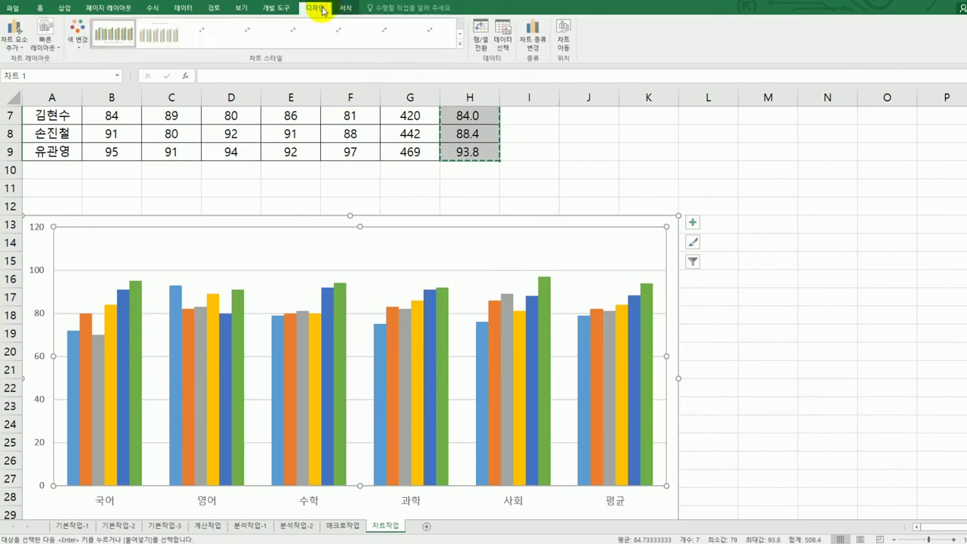
pyautogui.click(314, 11)
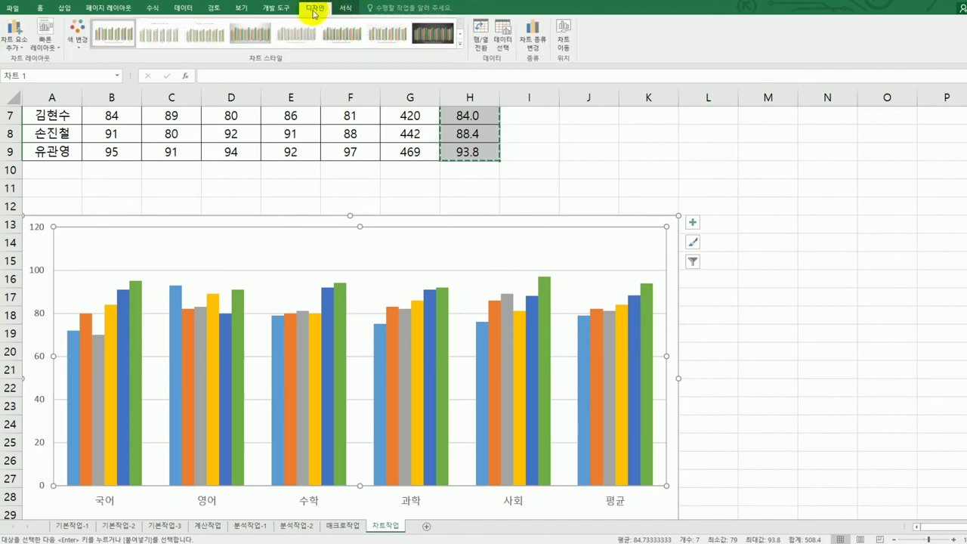
pyautogui.click(481, 44)
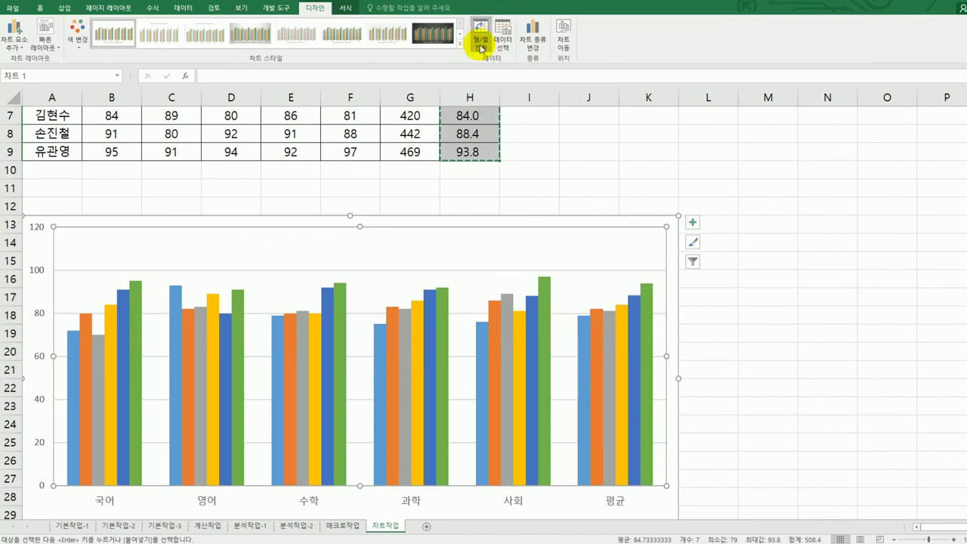
pyautogui.scroll(-1, 754, 305)
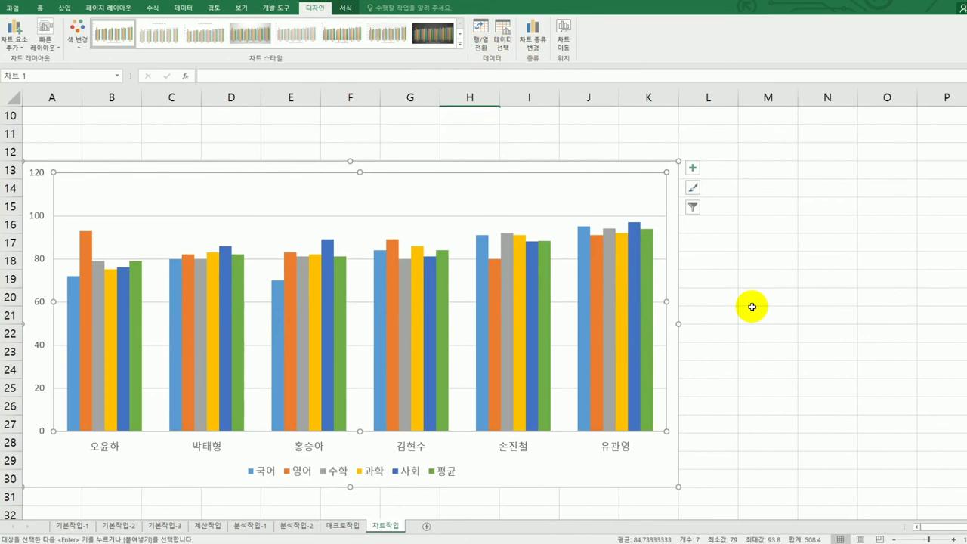
# Inspect the chart's data range and its row/column switch in the Select Data dialog, and close it without applying anything.
pyautogui.rightClick(435, 194)
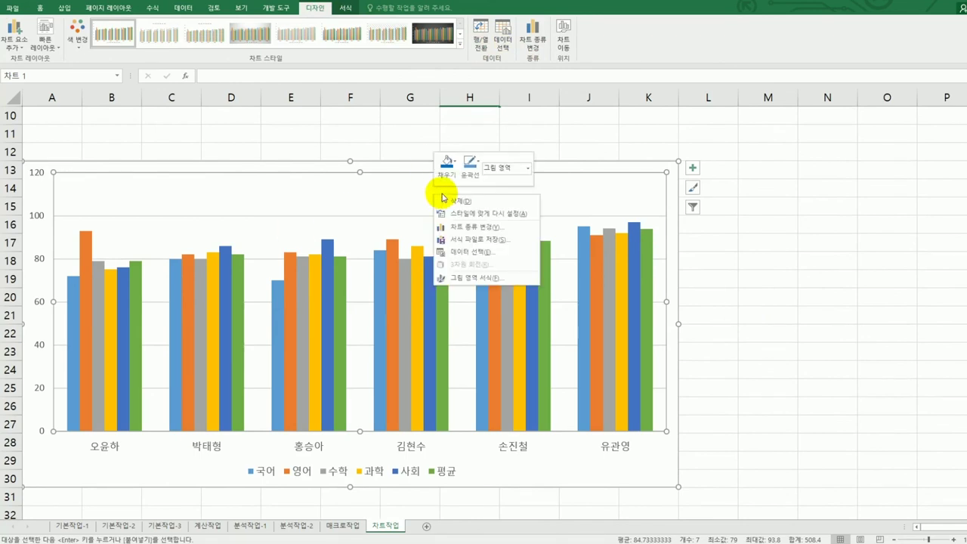
pyautogui.click(511, 252)
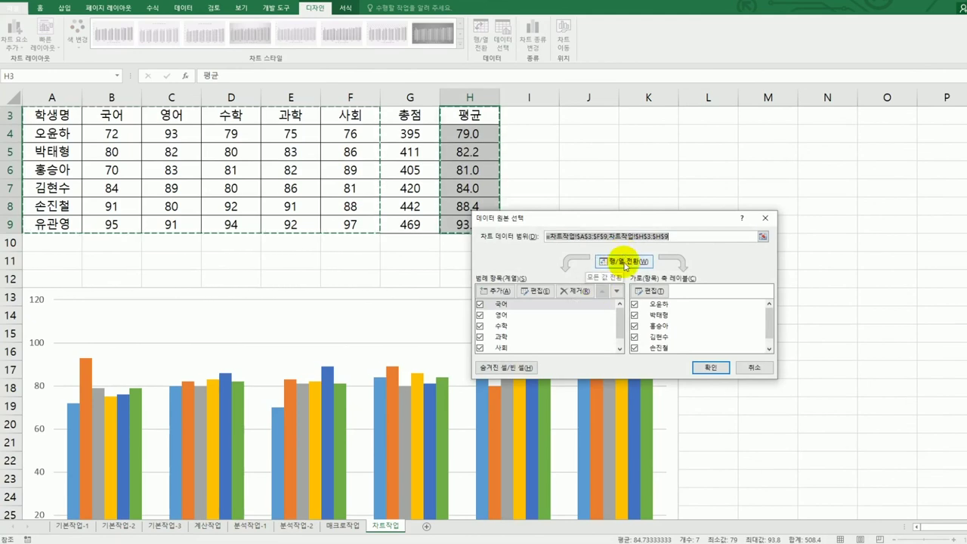
pyautogui.click(745, 369)
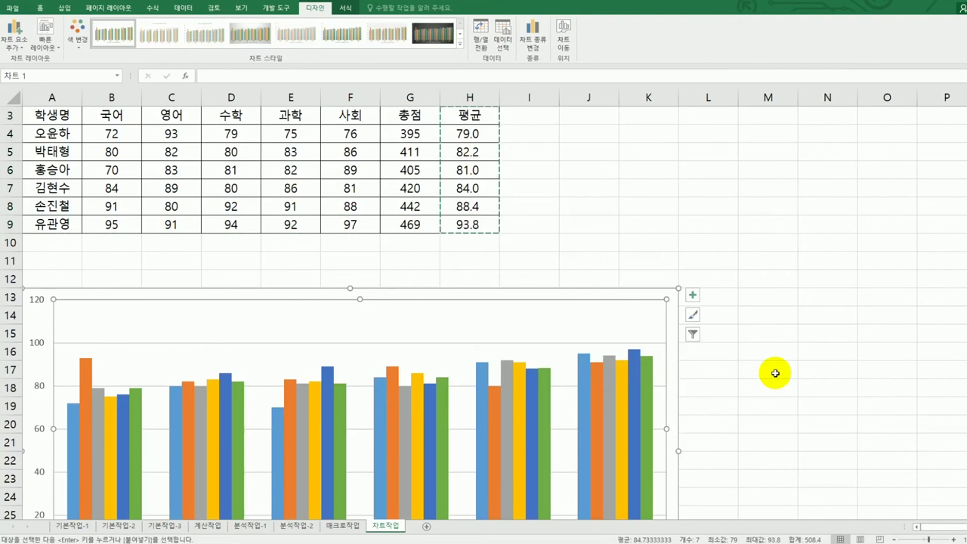
pyautogui.click(775, 373)
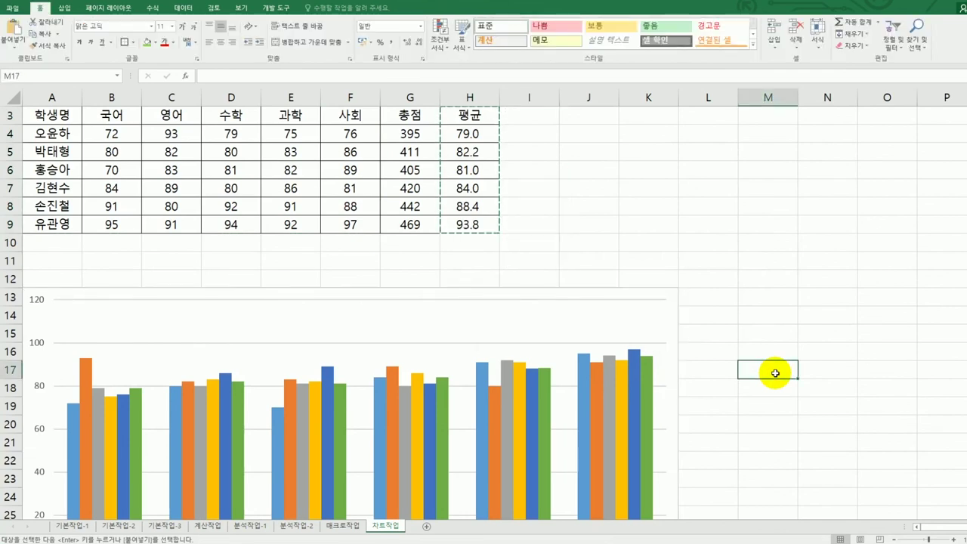
# Change the chart type of the 평균 series to 표식이 있는 꺾은선형, keeping the other series as clustered columns.
pyautogui.scroll(-1, 766, 361)
pyautogui.scroll(-1, 763, 363)
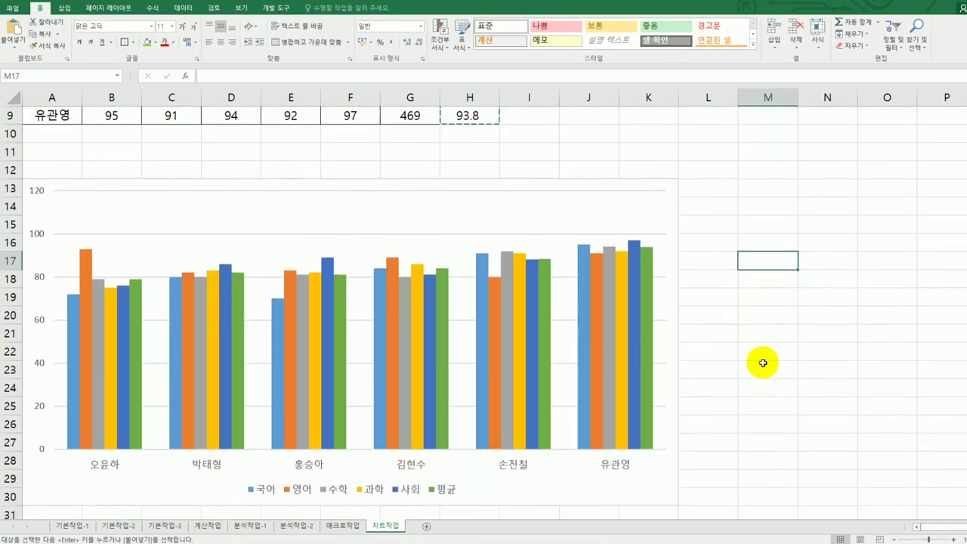
pyautogui.click(446, 301)
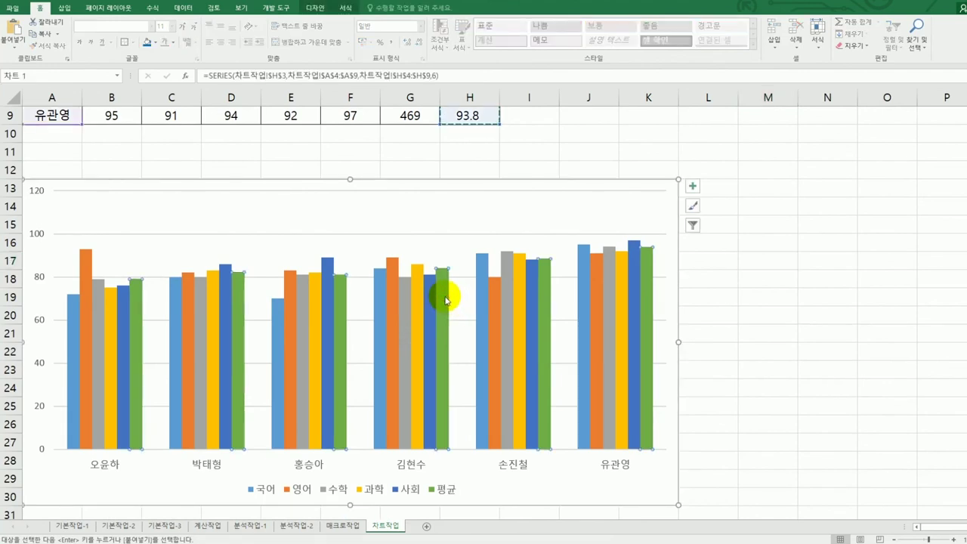
pyautogui.rightClick(446, 298)
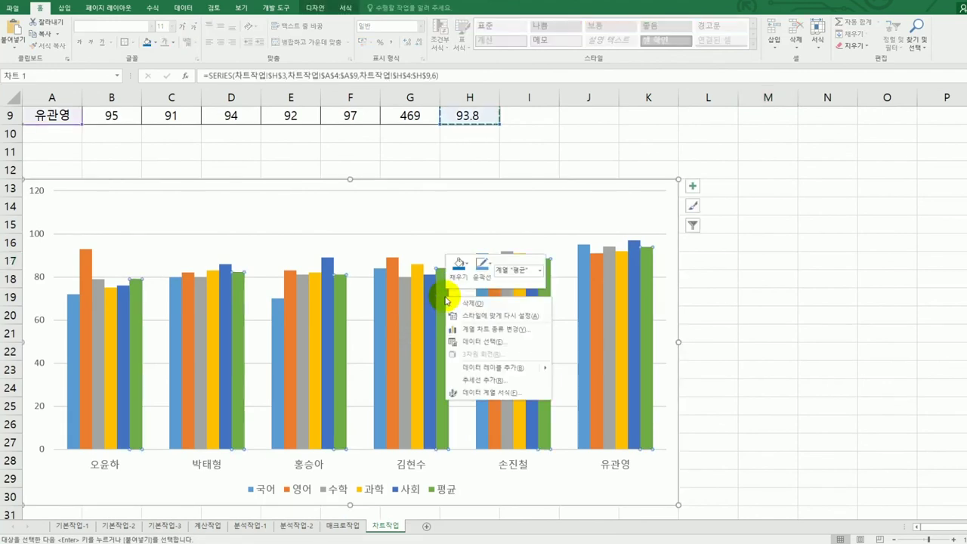
pyautogui.click(531, 331)
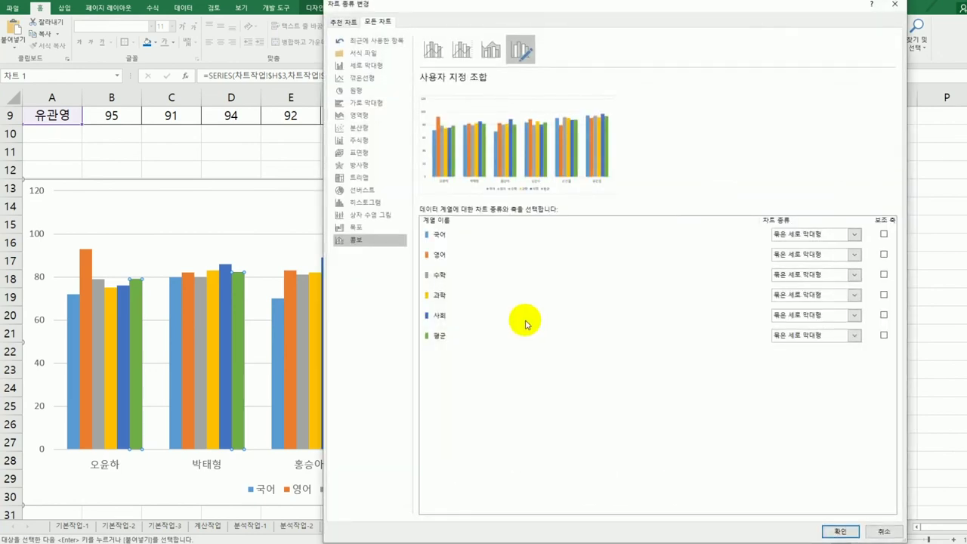
pyautogui.click(846, 337)
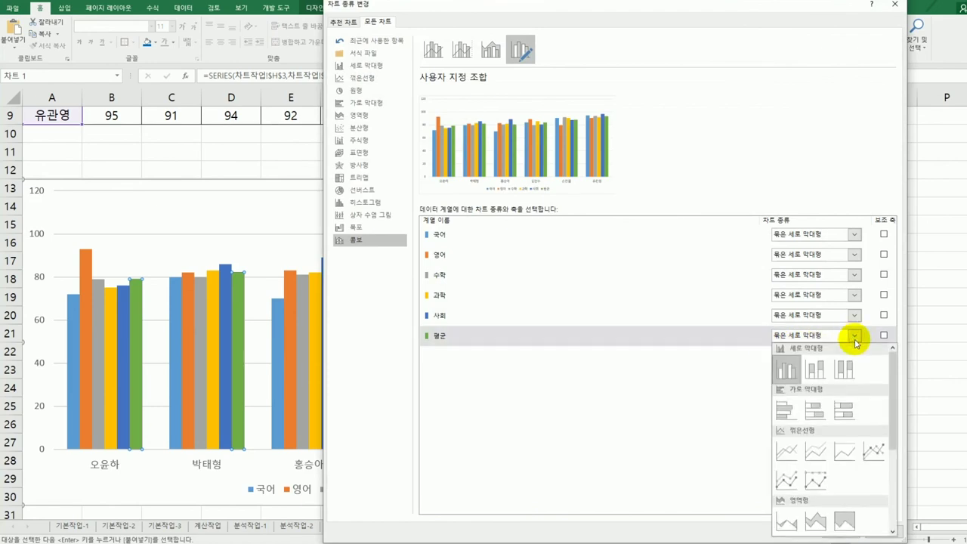
pyautogui.click(863, 452)
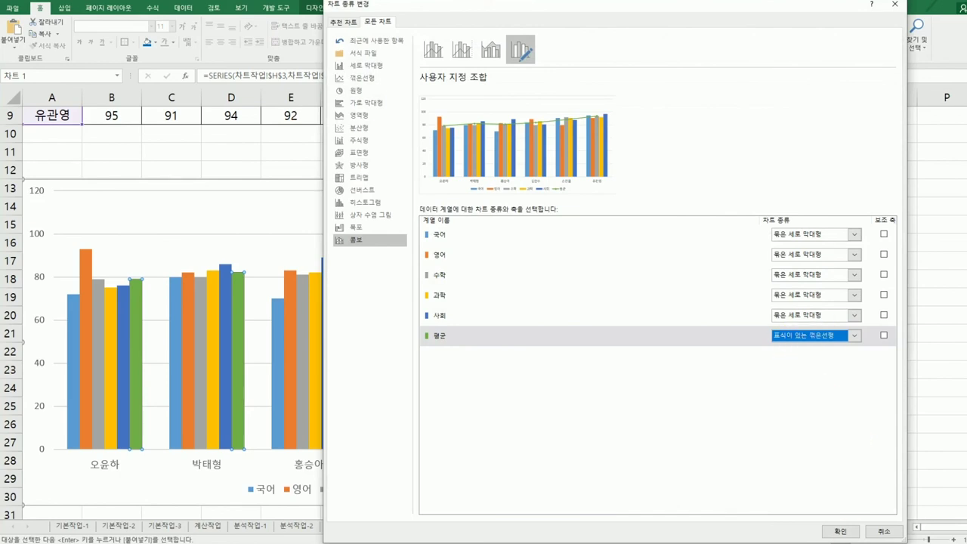
pyautogui.click(841, 532)
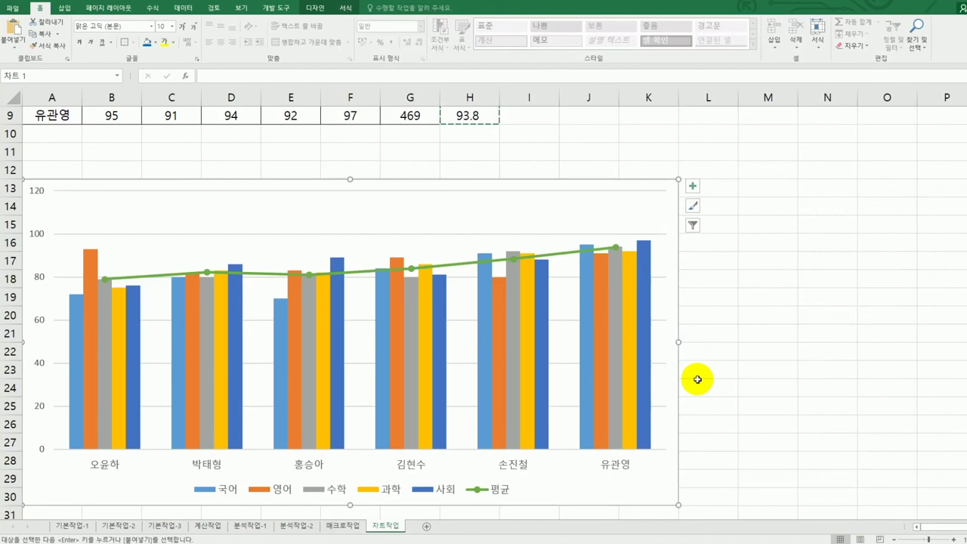
# Format the 평균 series line with a width of 4 pt and turn on 완만한 선.
pyautogui.click(548, 255)
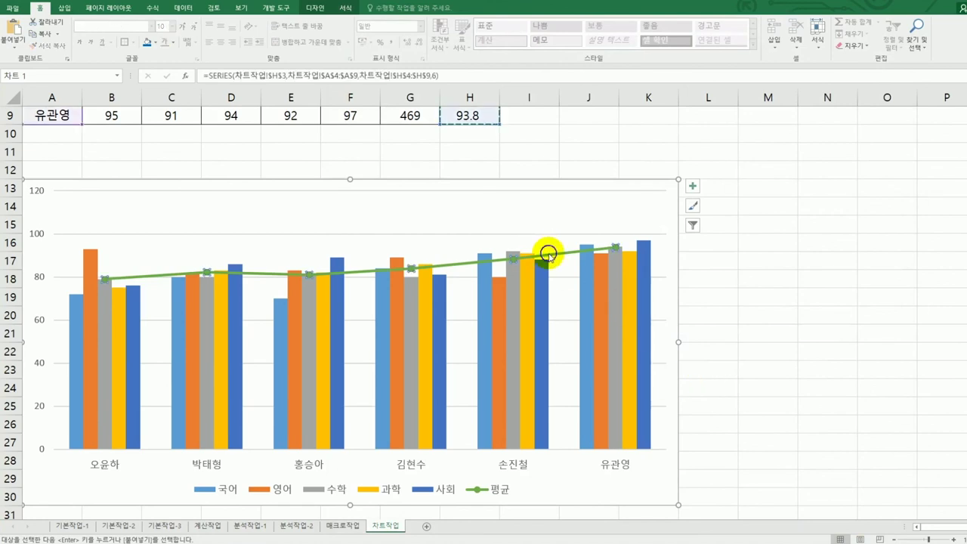
pyautogui.rightClick(549, 254)
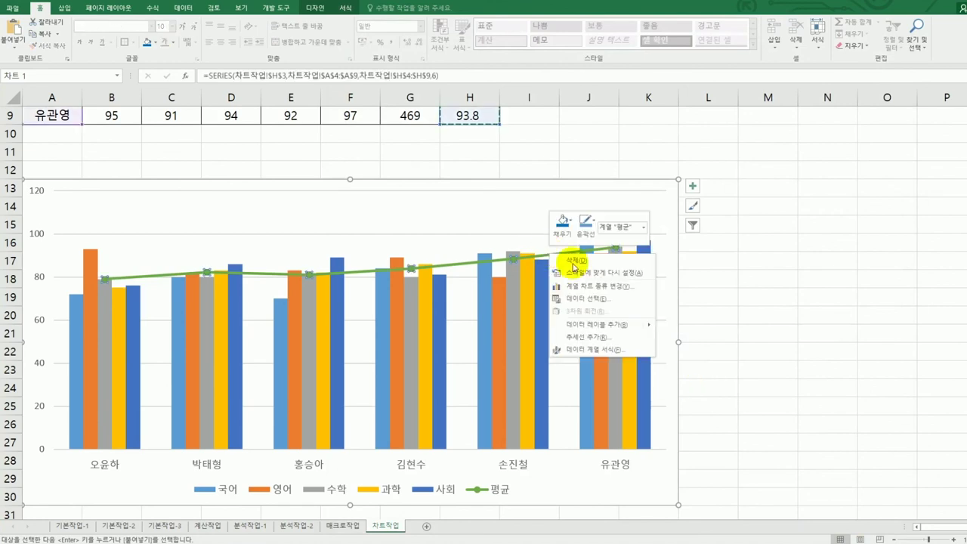
pyautogui.click(591, 350)
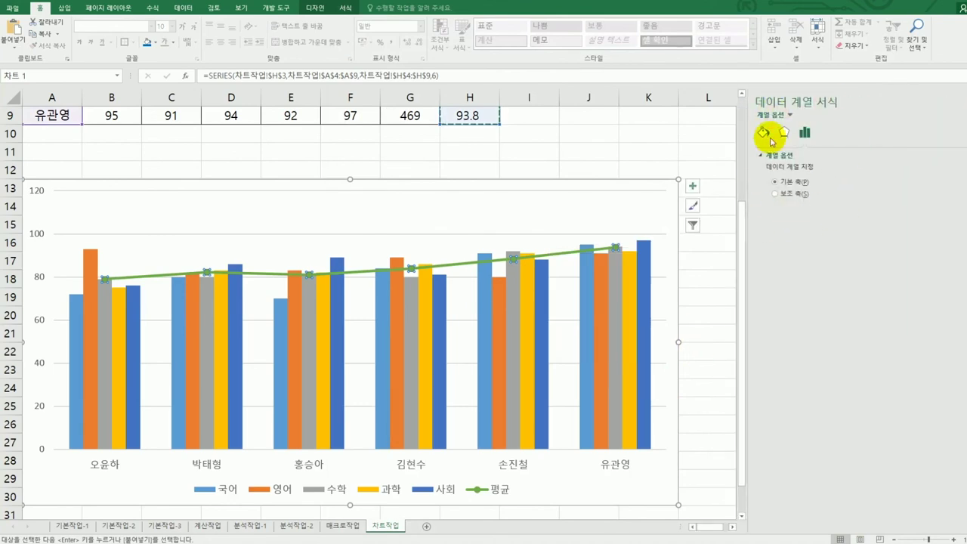
pyautogui.click(766, 136)
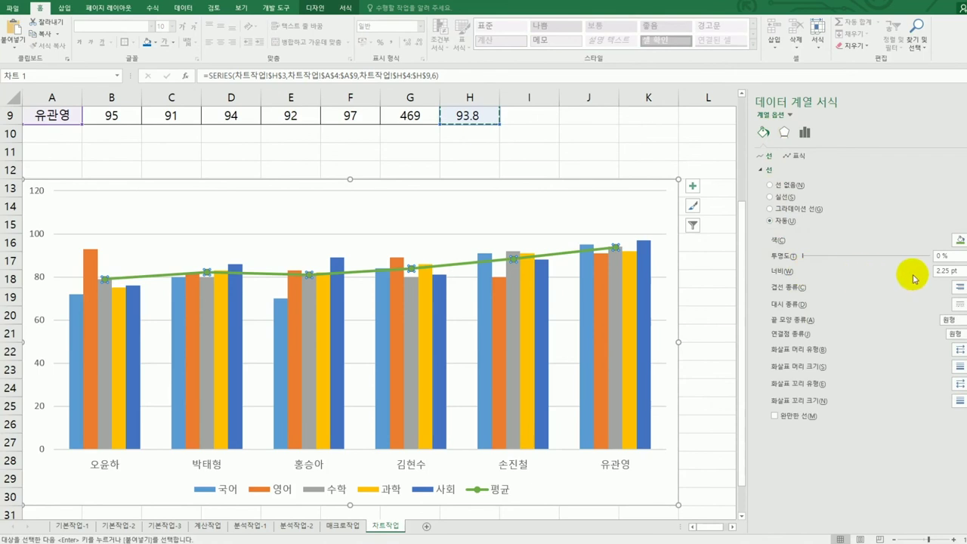
pyautogui.moveTo(960, 271); pyautogui.dragTo(920, 270)
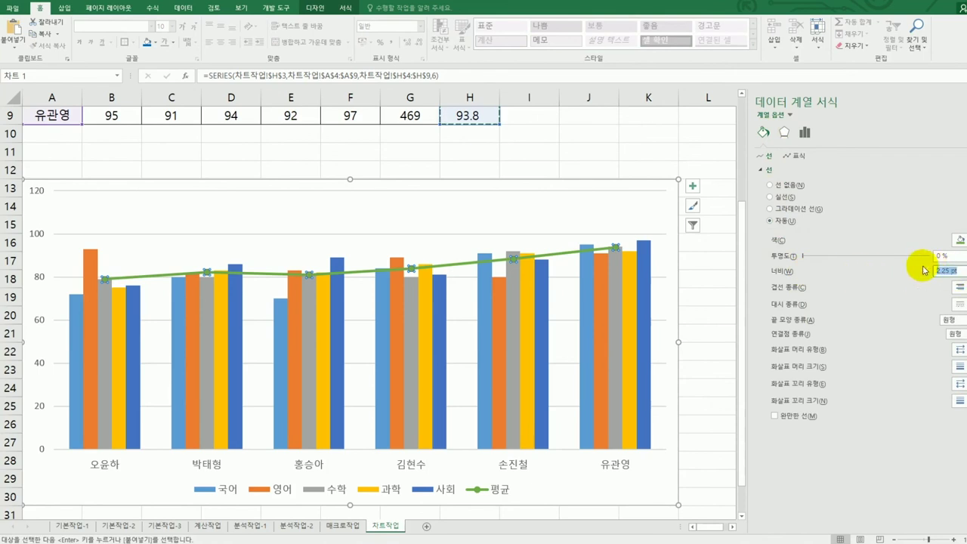
pyautogui.write('4')
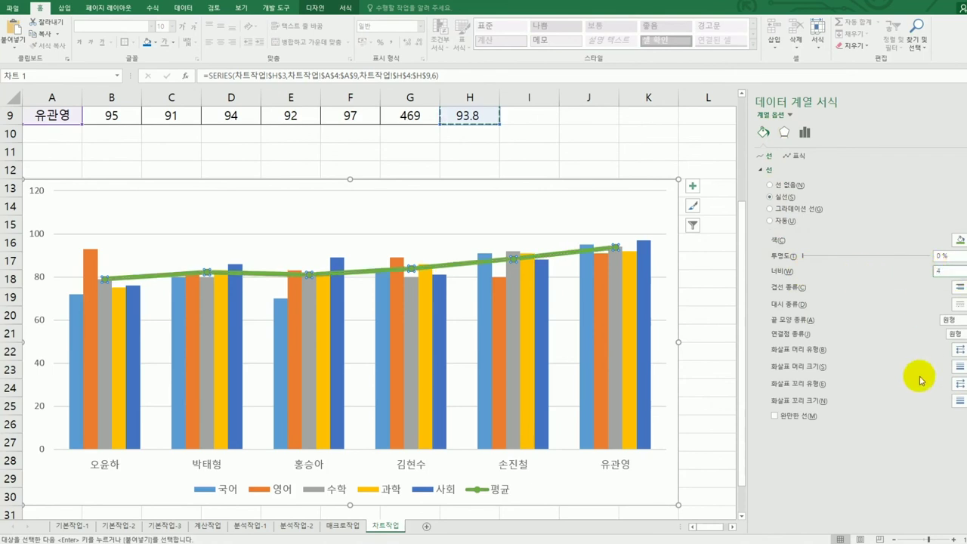
pyautogui.click(803, 420)
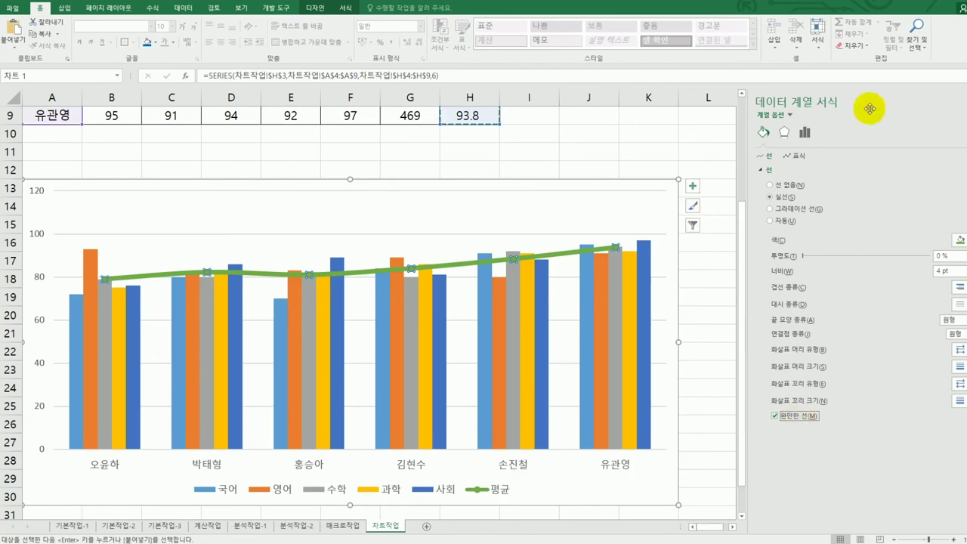
# Add a chart title to the 차트작업 chart and set its text to 1학기 중간고사 성적.
pyautogui.click(694, 186)
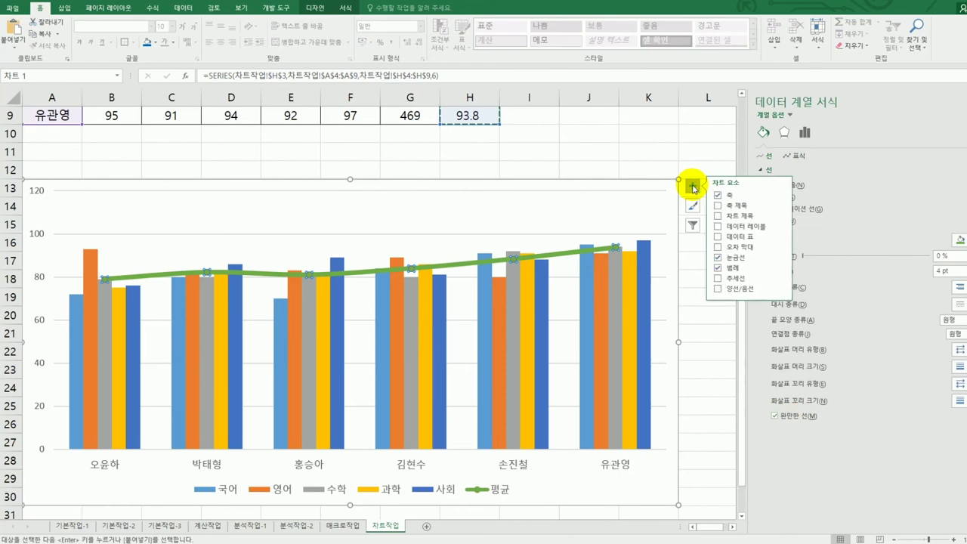
pyautogui.click(742, 217)
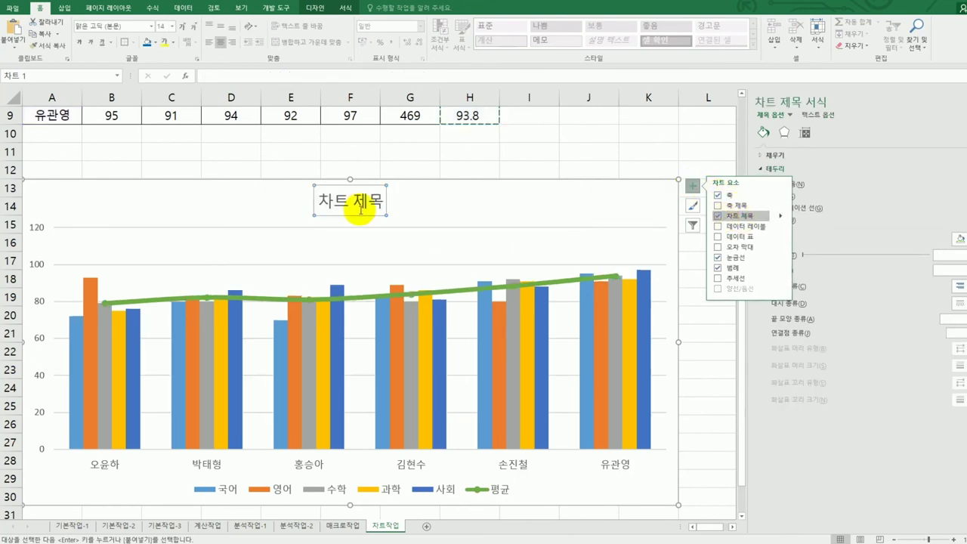
pyautogui.click(328, 201)
pyautogui.moveTo(319, 201); pyautogui.dragTo(381, 202)
pyautogui.write('1학기')
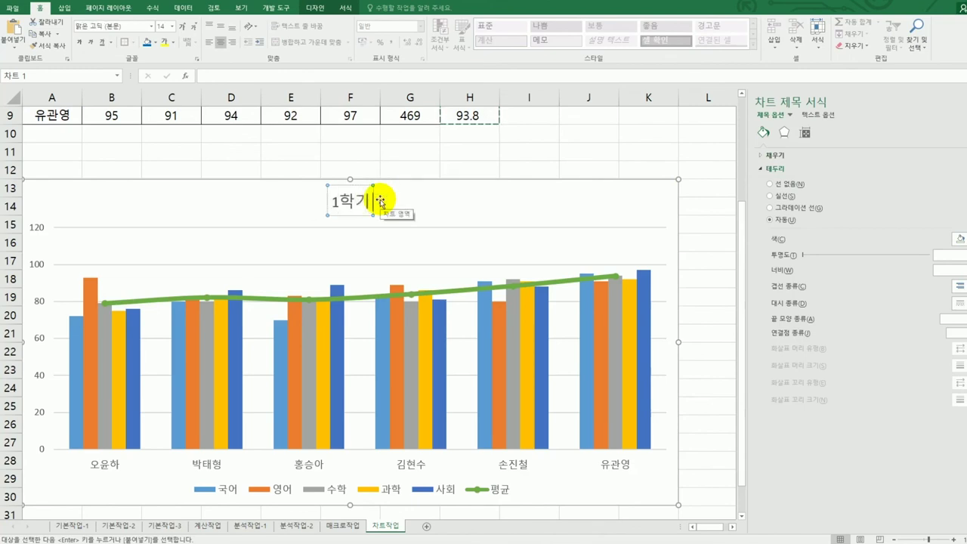
pyautogui.write(' 중간')
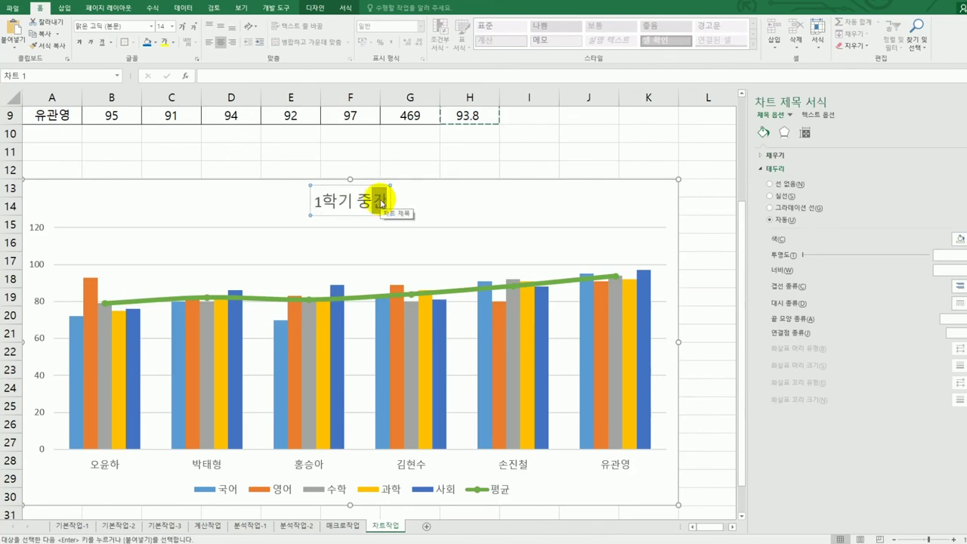
pyautogui.write('고사 성저')
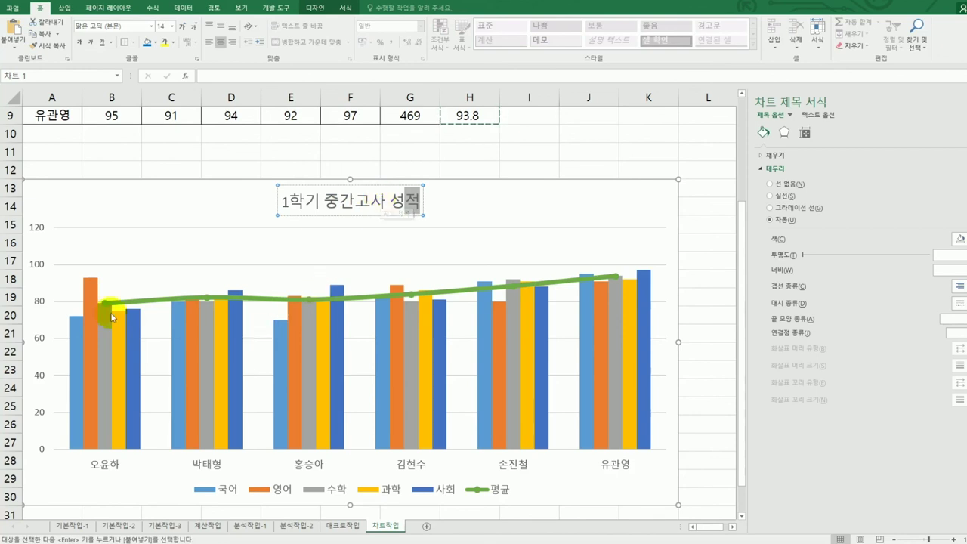
# Format the vertical value axis numbers with the 숫자 category and 1 decimal place.
pyautogui.click(38, 268)
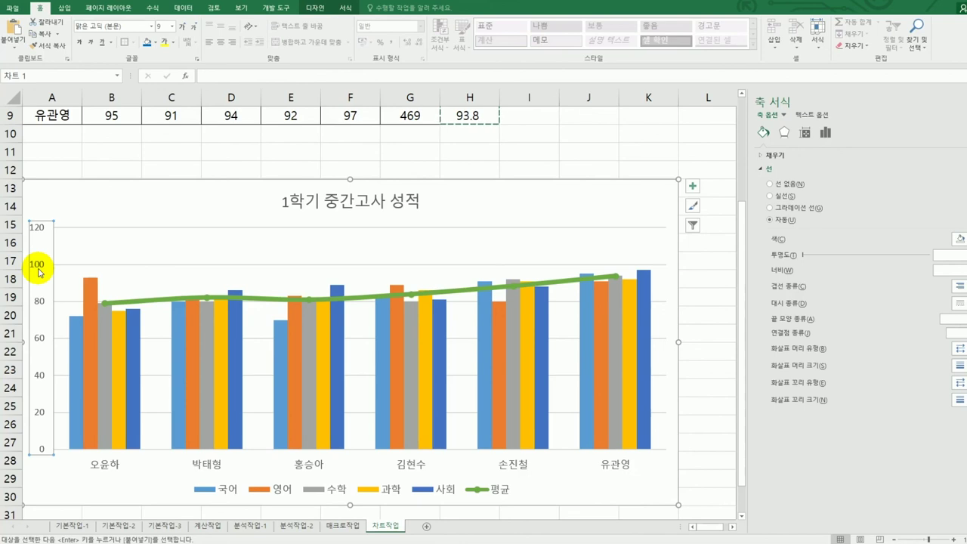
pyautogui.click(826, 133)
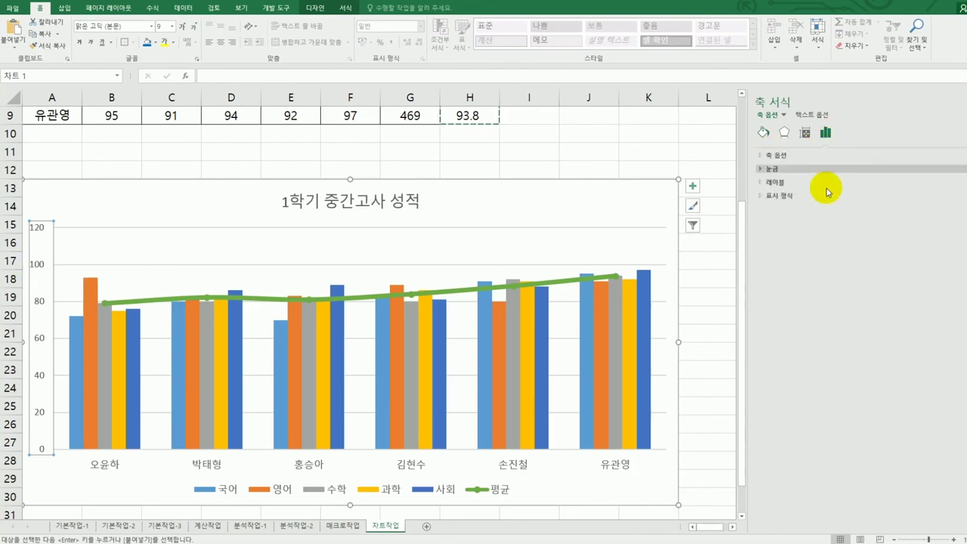
pyautogui.click(793, 197)
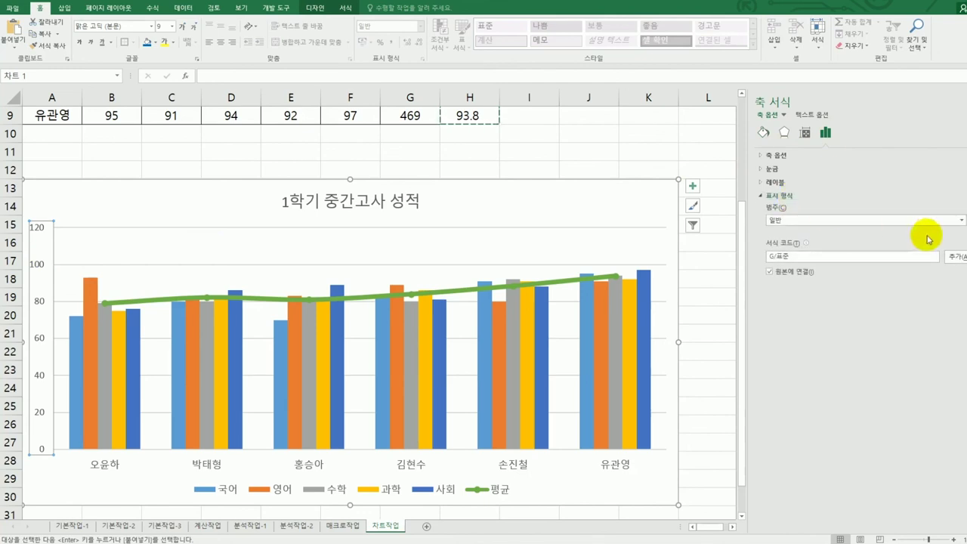
pyautogui.click(960, 219)
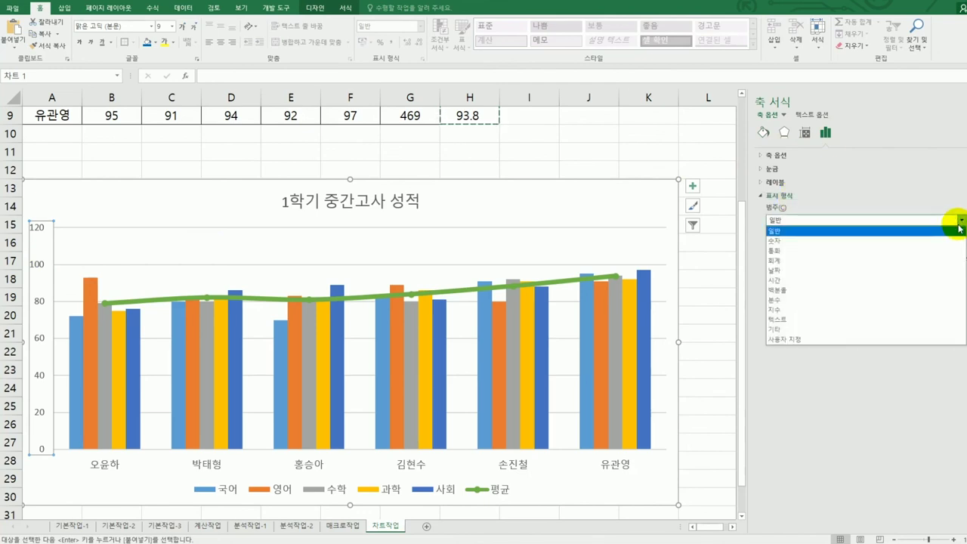
pyautogui.click(947, 241)
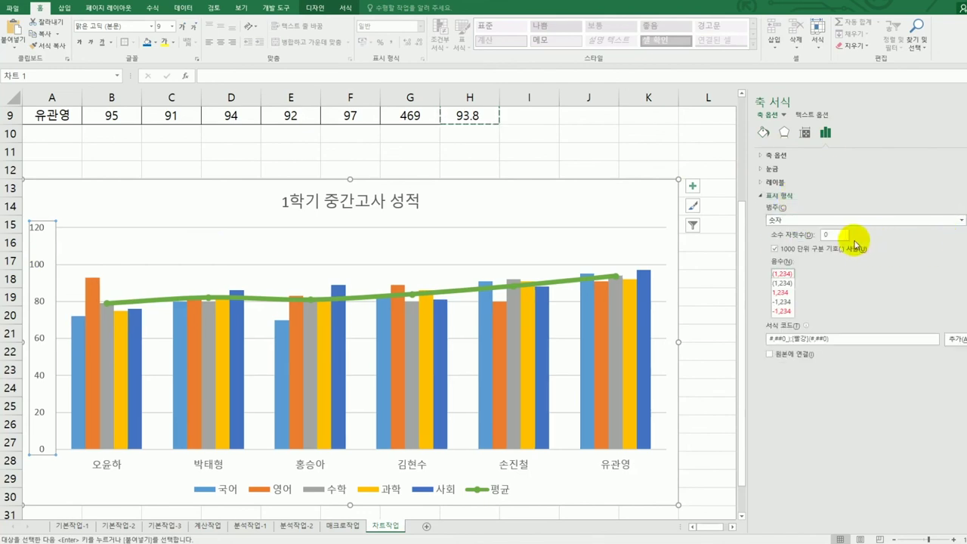
pyautogui.click(810, 237)
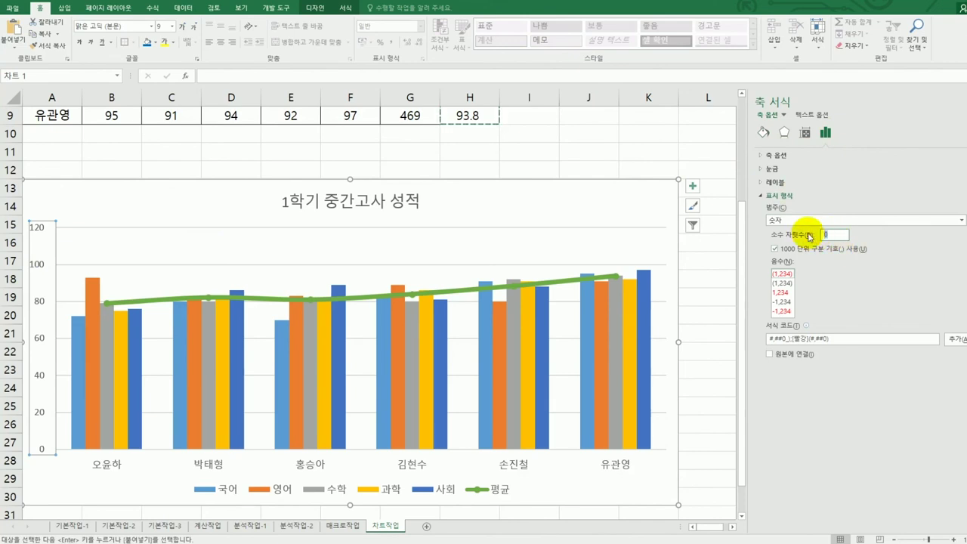
pyautogui.write('1')
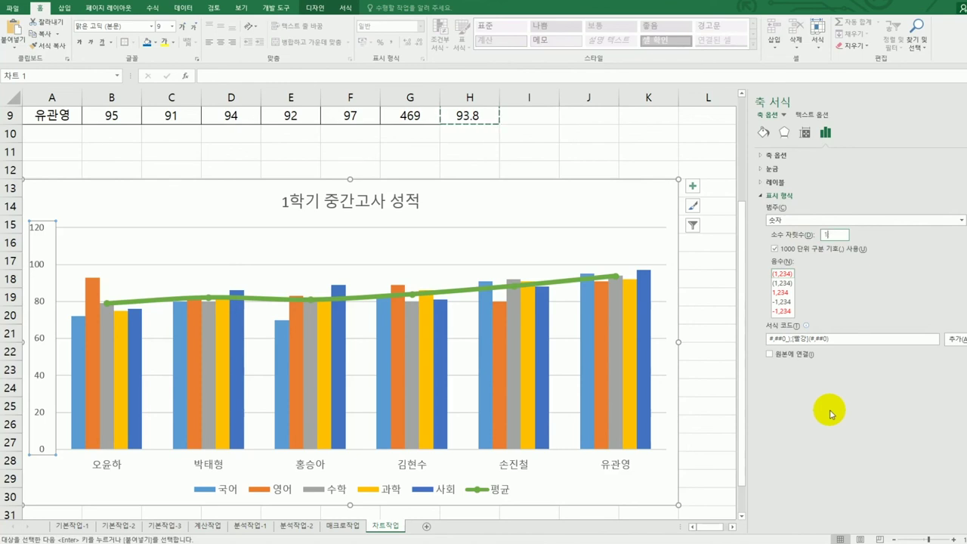
# Add data labels to the 평균 line series only, positioned above the points (위쪽).
pyautogui.click(457, 292)
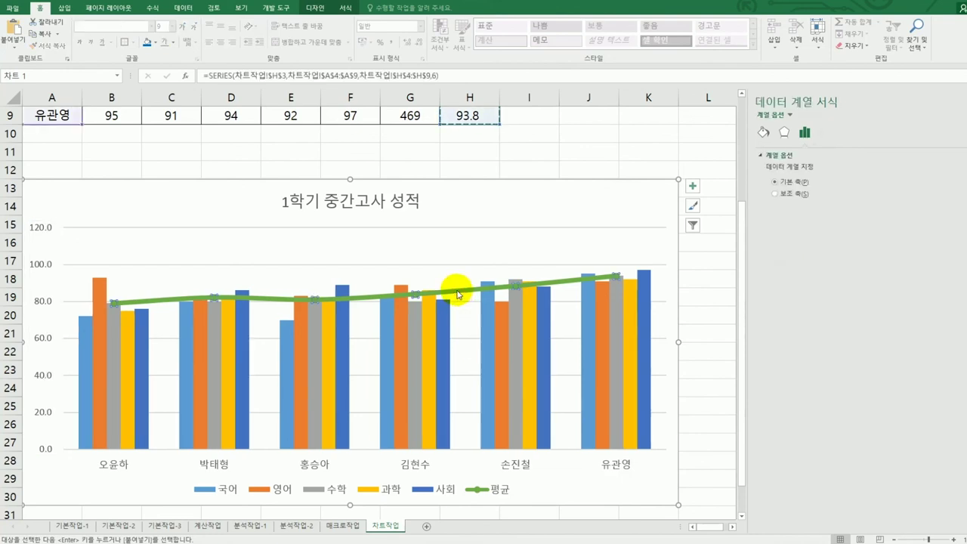
pyautogui.click(691, 189)
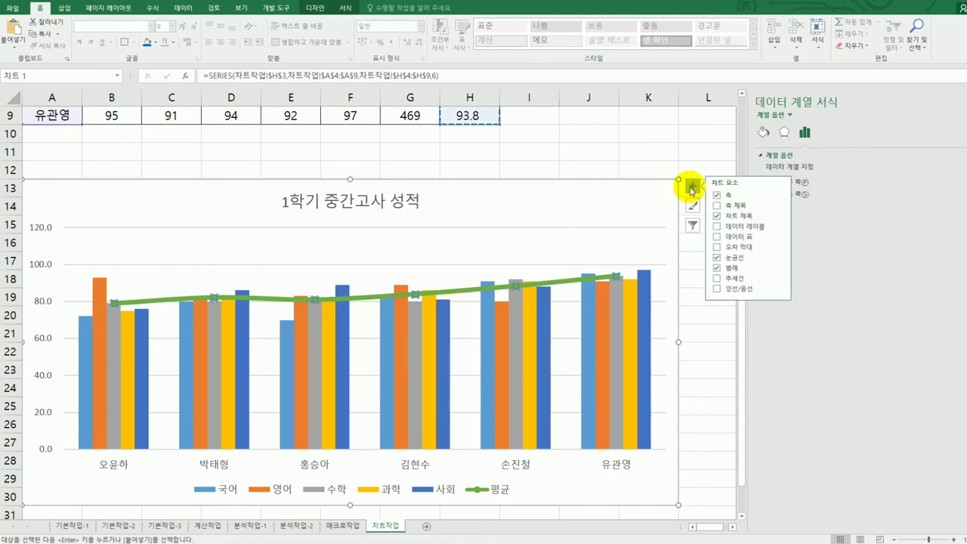
pyautogui.click(782, 227)
pyautogui.click(816, 263)
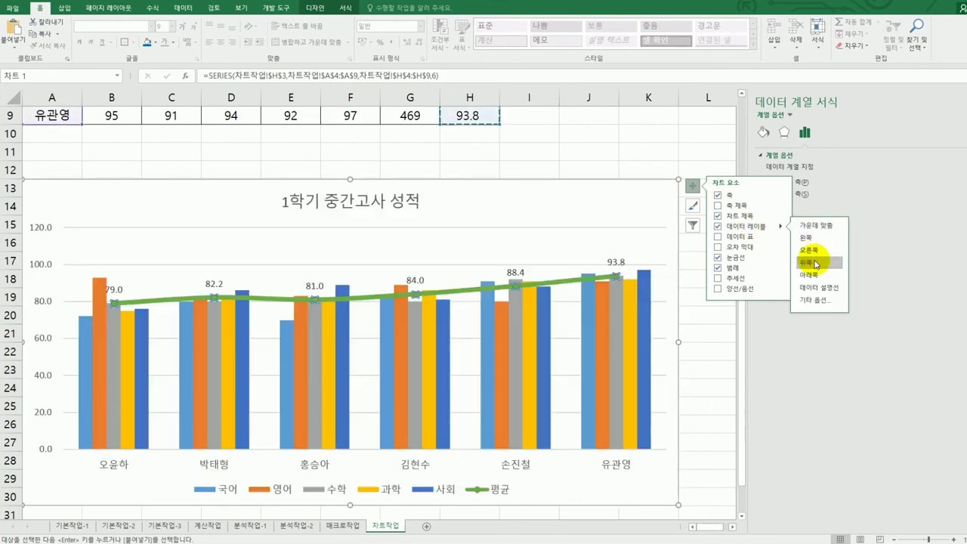
# Include the category name (항목 이름) alongside the value in the 평균 series data labels.
pyautogui.click(518, 271)
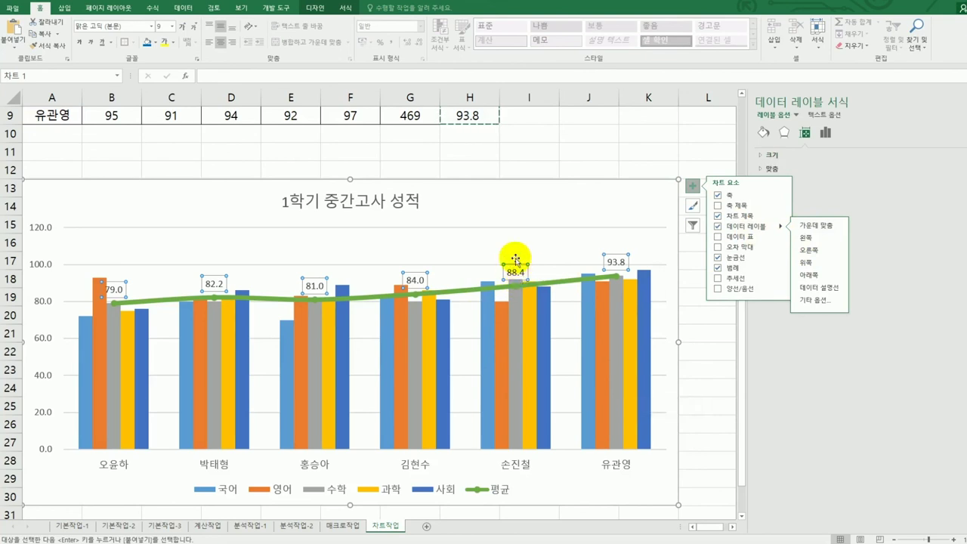
pyautogui.click(828, 135)
pyautogui.click(693, 189)
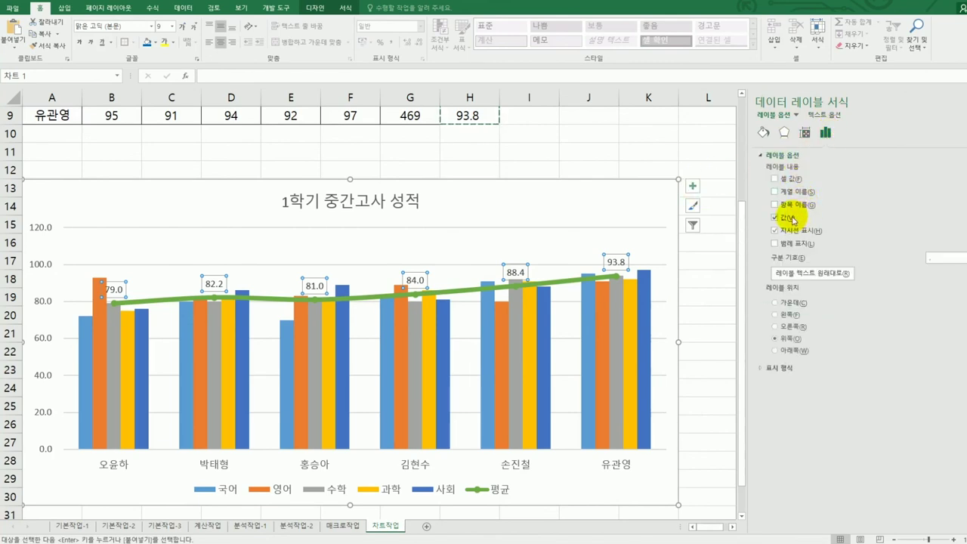
pyautogui.click(778, 205)
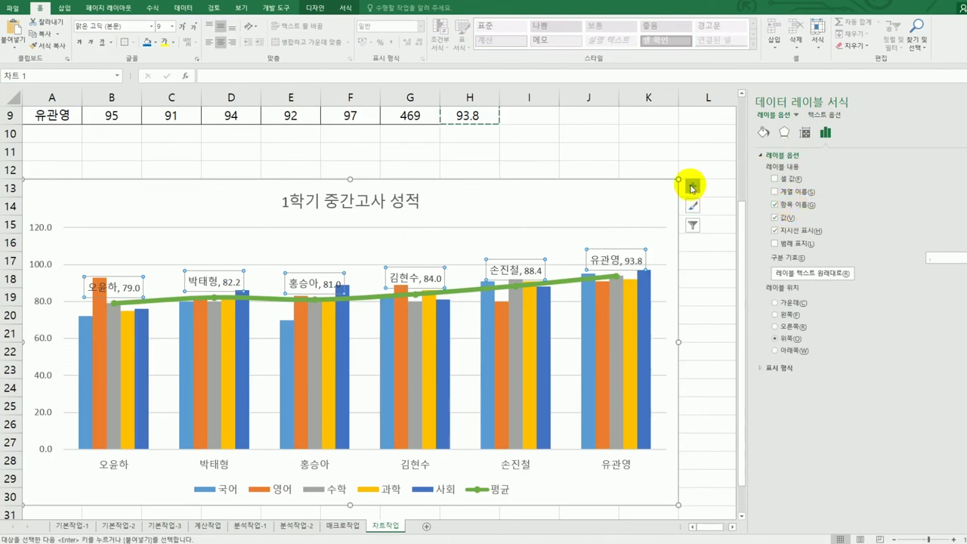
# Place the chart legend at 오른쪽 and apply the shape style 미세 효과 - 파랑, 강조 1 to it.
pyautogui.click(692, 186)
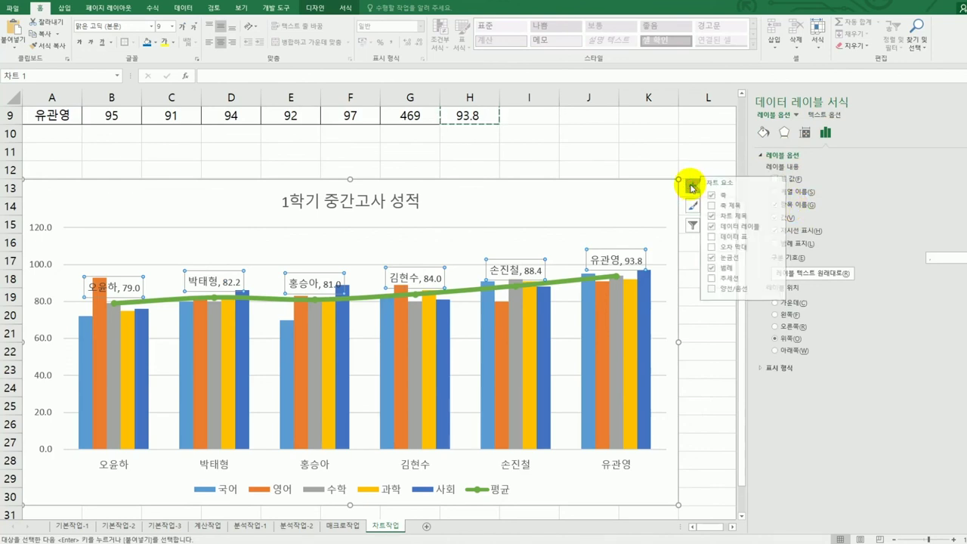
pyautogui.click(779, 266)
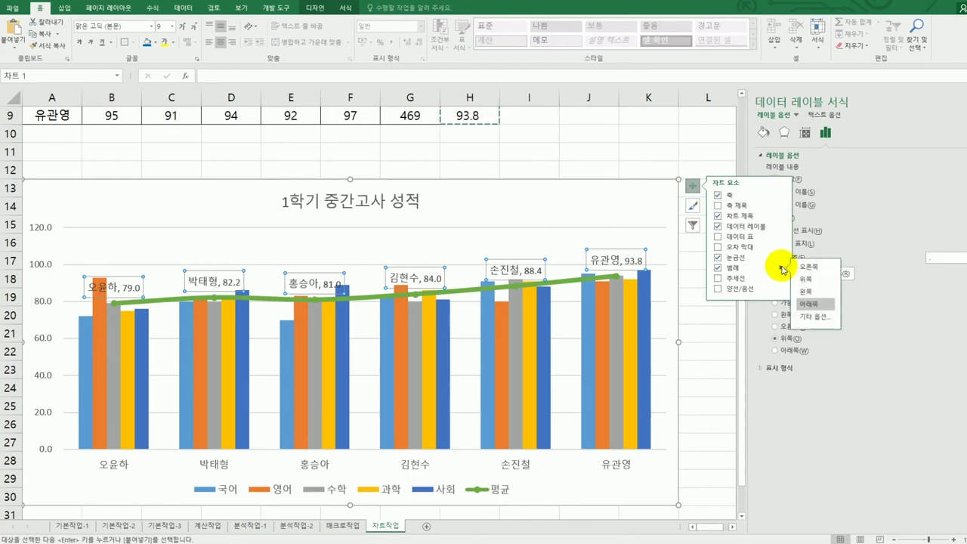
pyautogui.click(828, 270)
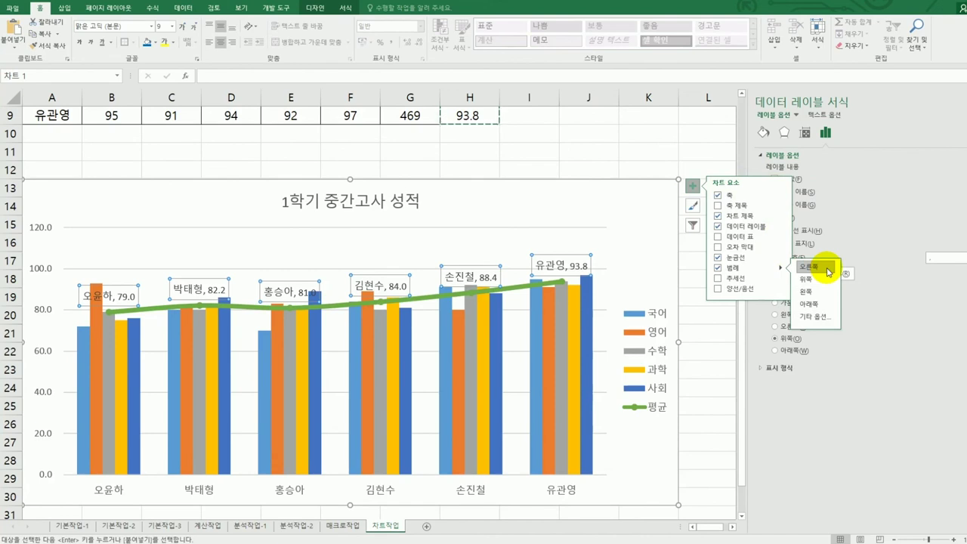
pyautogui.click(650, 326)
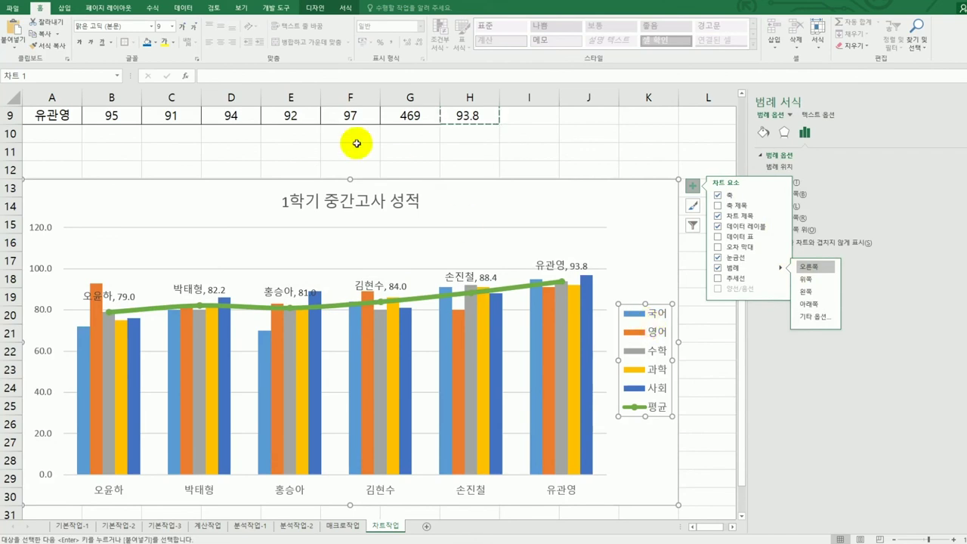
pyautogui.click(345, 13)
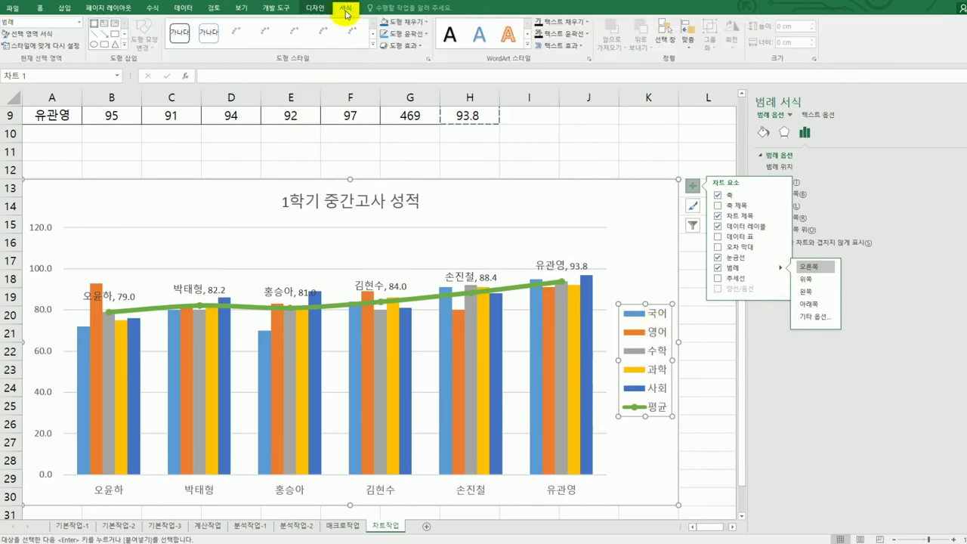
pyautogui.click(373, 46)
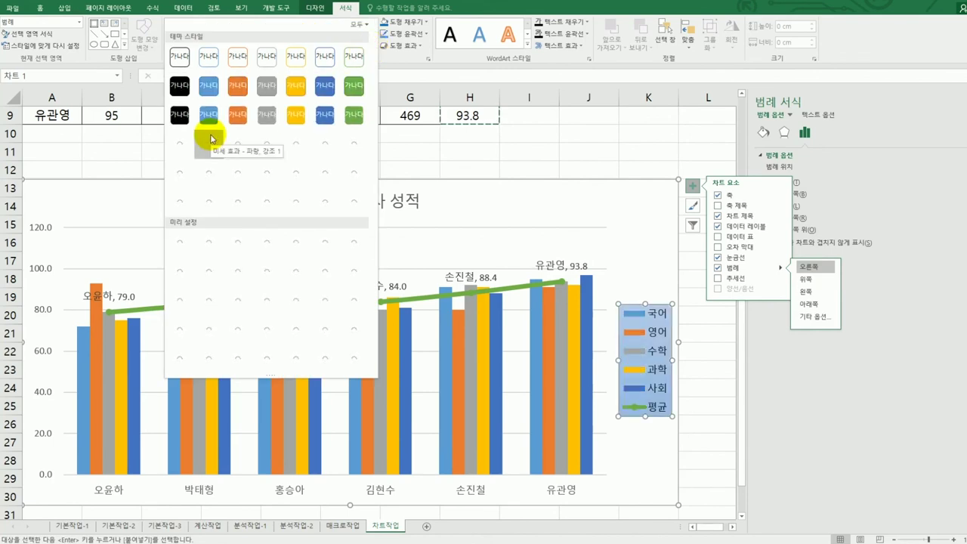
pyautogui.click(210, 139)
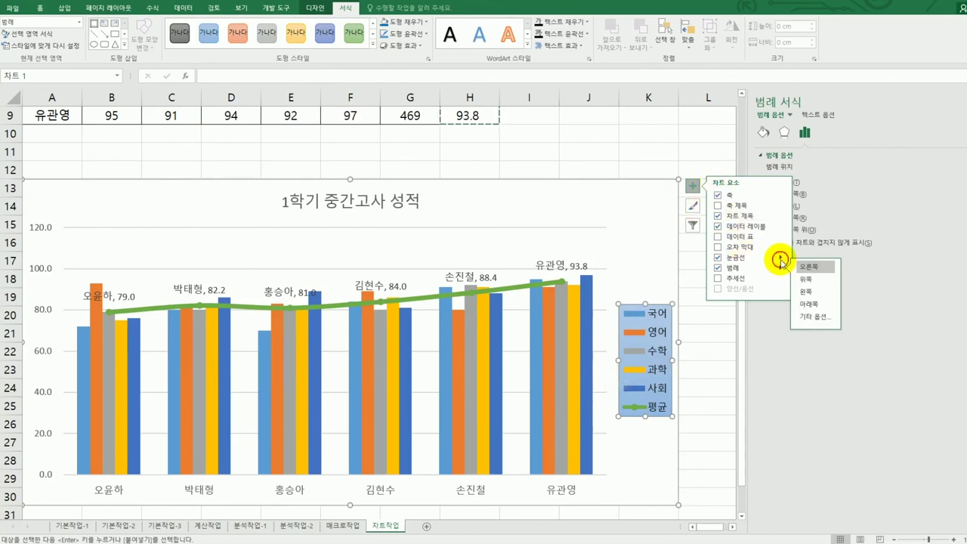
# Turn on the primary major vertical gridlines (기본 주 세로) for the chart, and deselect the chart.
pyautogui.moveTo(781, 258)
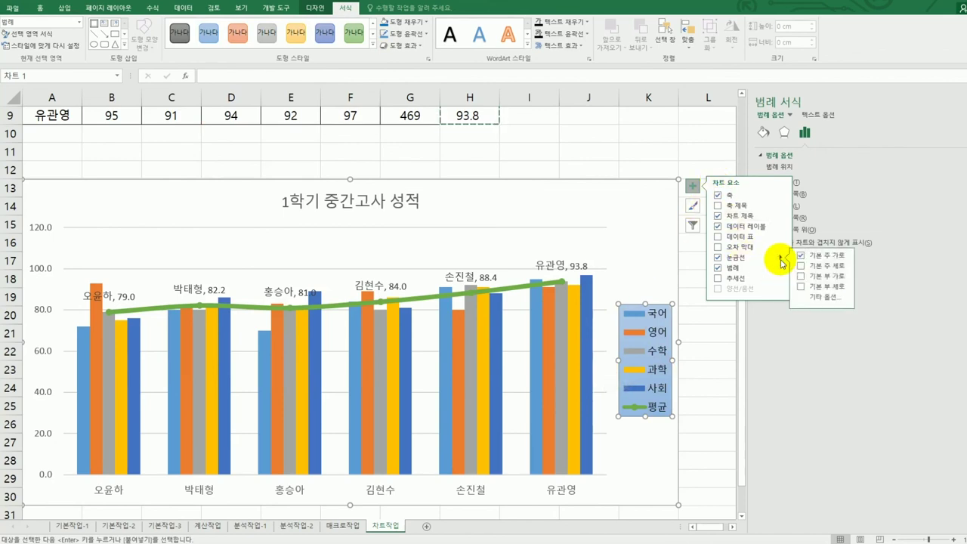
pyautogui.click(827, 268)
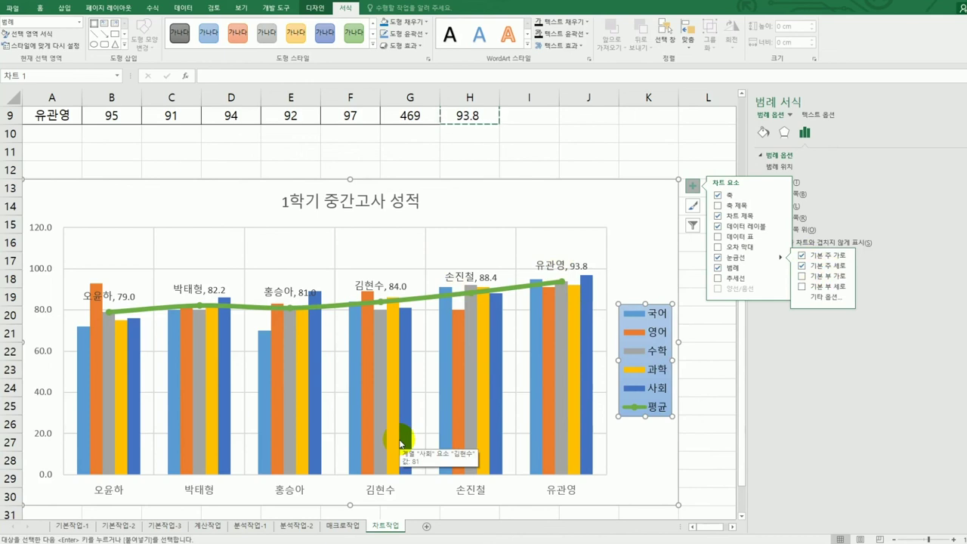
pyautogui.click(693, 185)
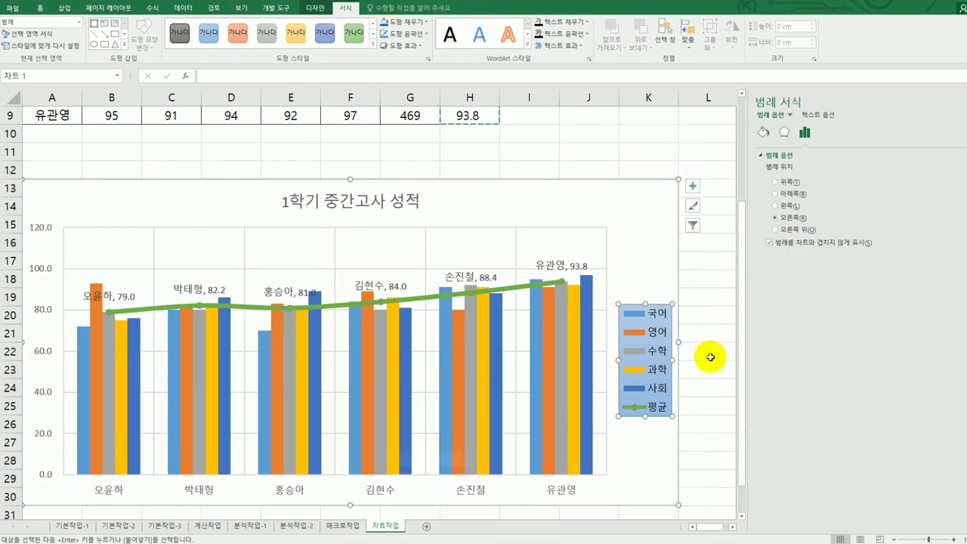
pyautogui.click(710, 349)
pyautogui.click(703, 466)
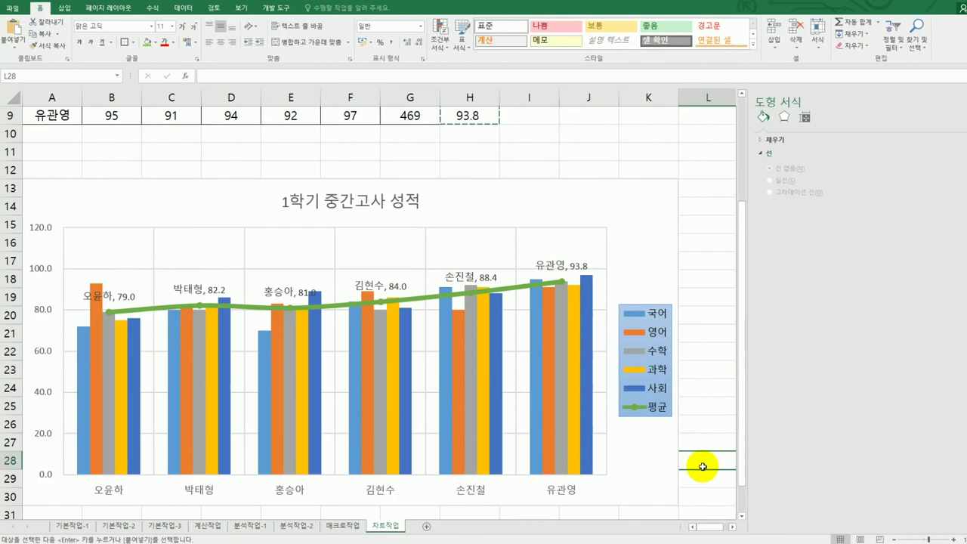
pyautogui.scroll(-1, 702, 466)
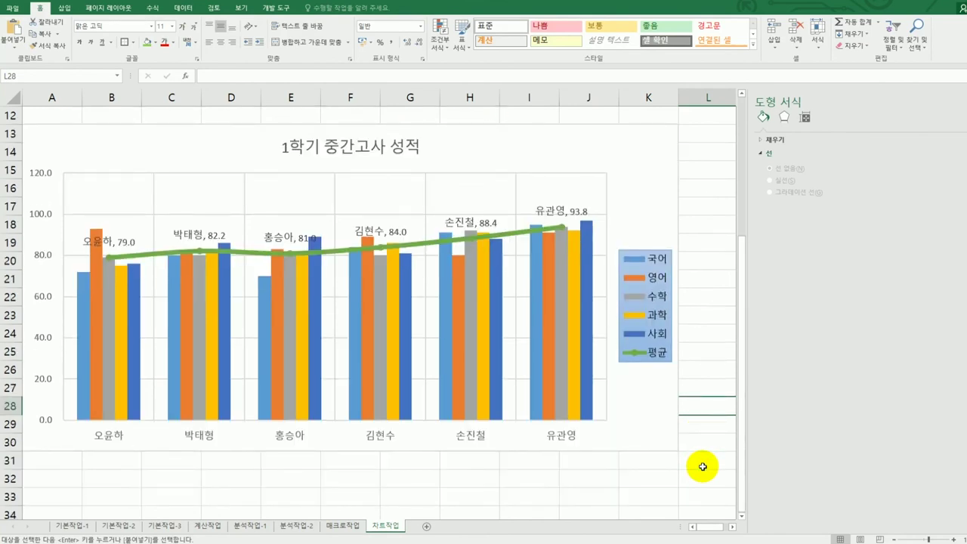